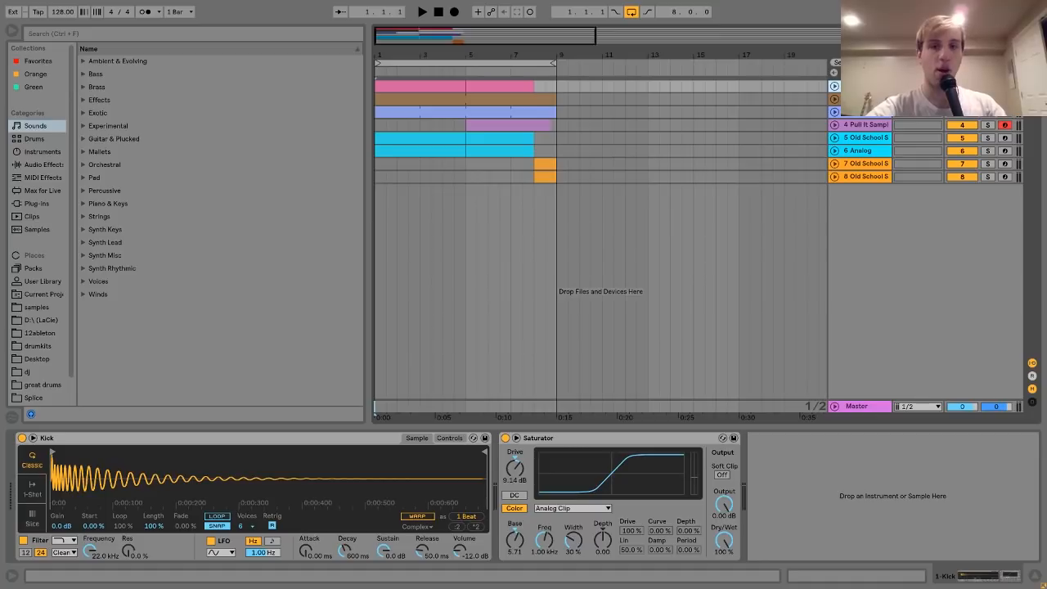
Step: Solo the Kick track, play a short stretch of it and unfold the track in the arrangement
{"action": "left_click", "coordinate": [989, 86]}
{"action": "key", "text": "space"}
{"action": "left_click", "coordinate": [834, 87]}
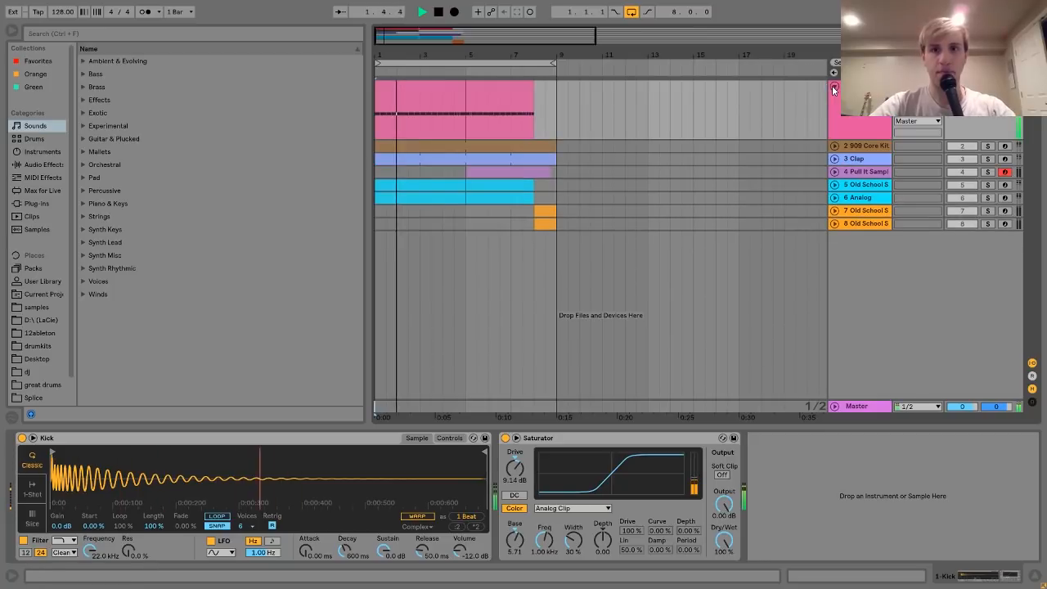
{"action": "key", "text": "space"}
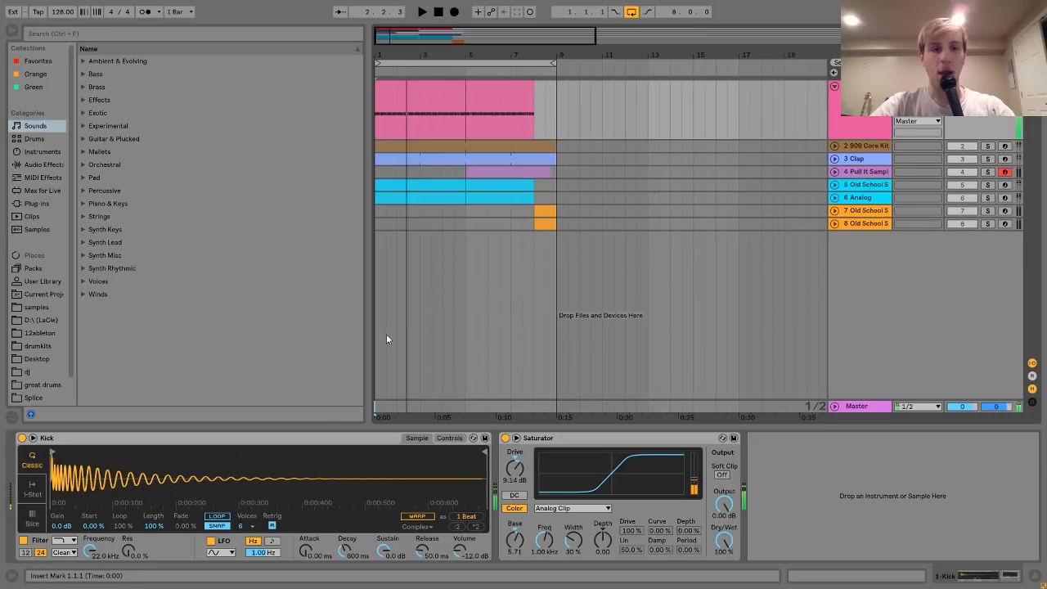
Step: Show the Kick sample's file in the browser and check the curve types available in the Kick track's Saturator
{"action": "right_click", "coordinate": [211, 476]}
{"action": "left_click", "coordinate": [242, 499]}
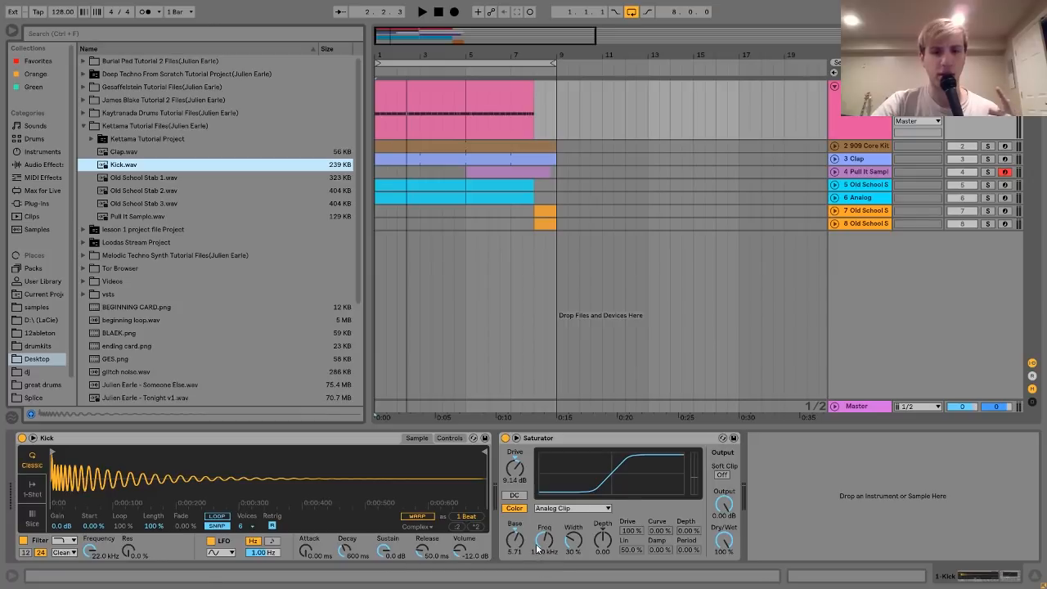
{"action": "left_click", "coordinate": [561, 509]}
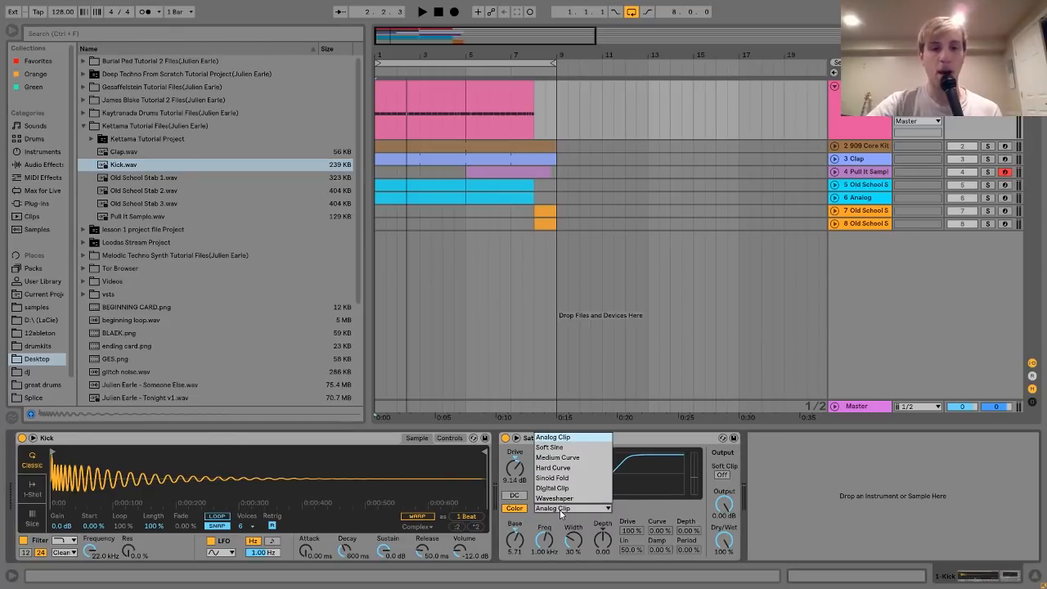
{"action": "left_click", "coordinate": [632, 508]}
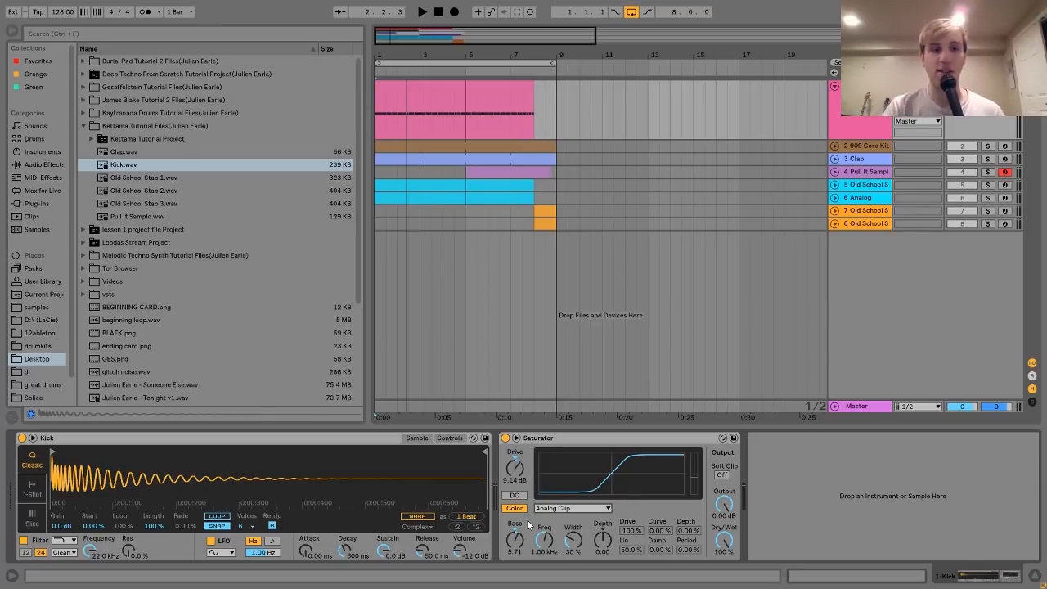
Step: Show the Controls view of the Kick Simpler, preview Kick.wav from the browser and listen to the track
{"action": "left_click", "coordinate": [448, 438]}
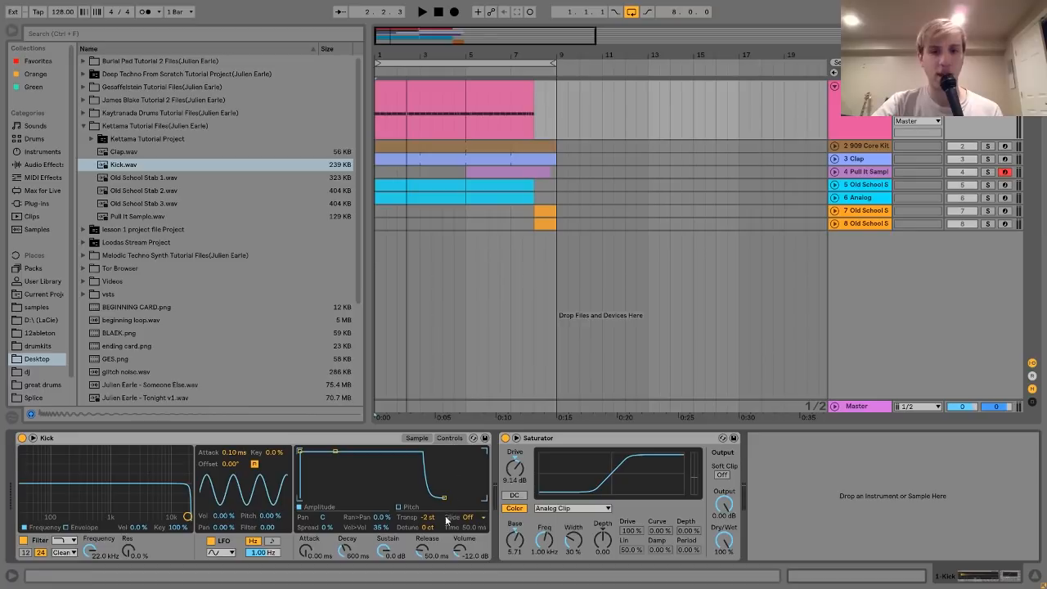
{"action": "left_click", "coordinate": [129, 167]}
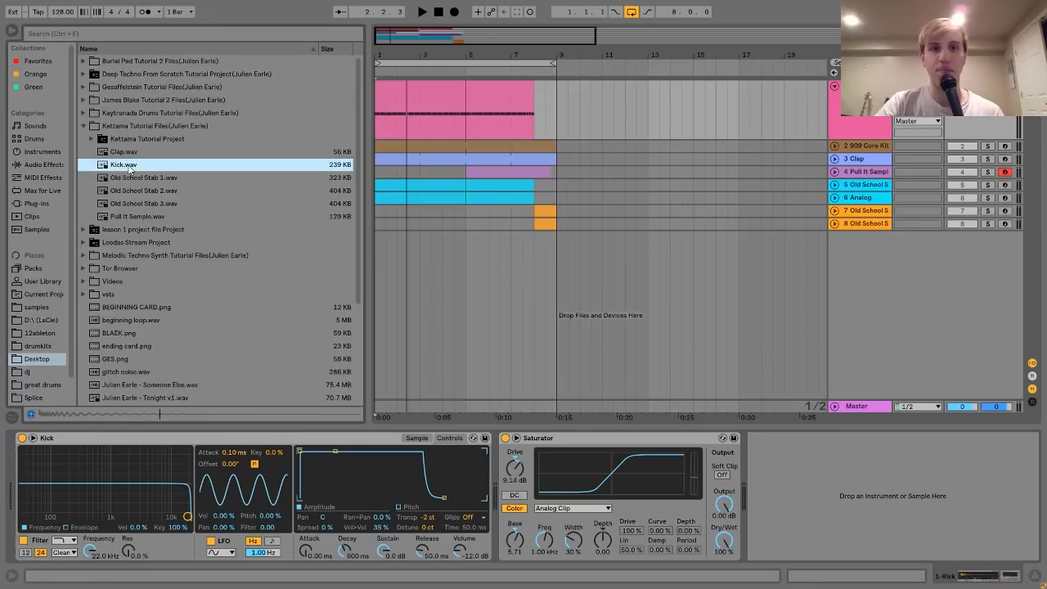
{"action": "key", "text": "space"}
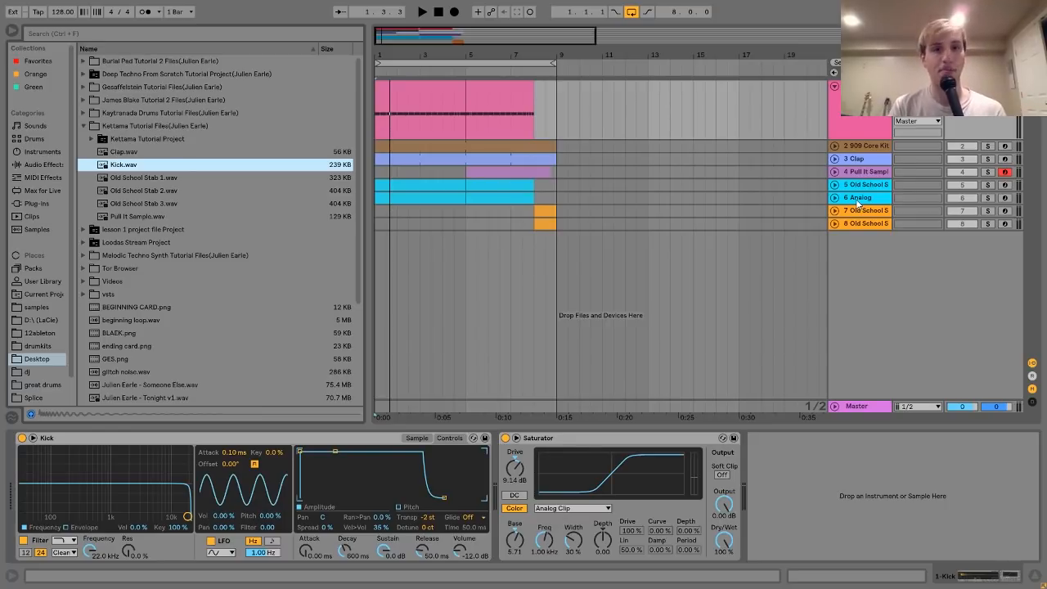
Step: Unfold and solo the 909 Core Kit track and play its drum pattern
{"action": "left_click", "coordinate": [855, 146]}
{"action": "left_click", "coordinate": [835, 146]}
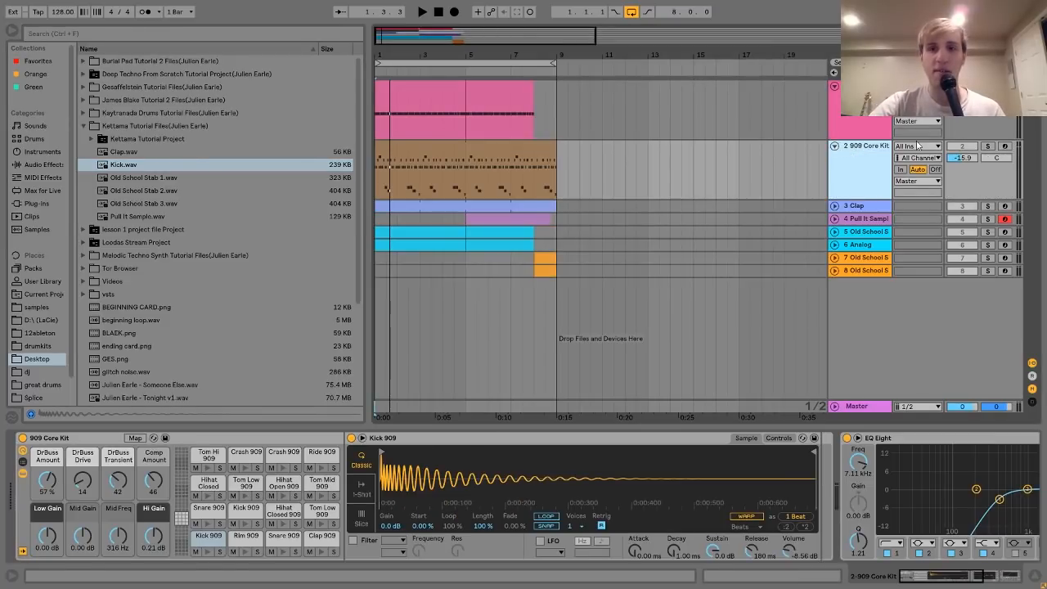
{"action": "left_click", "coordinate": [988, 146]}
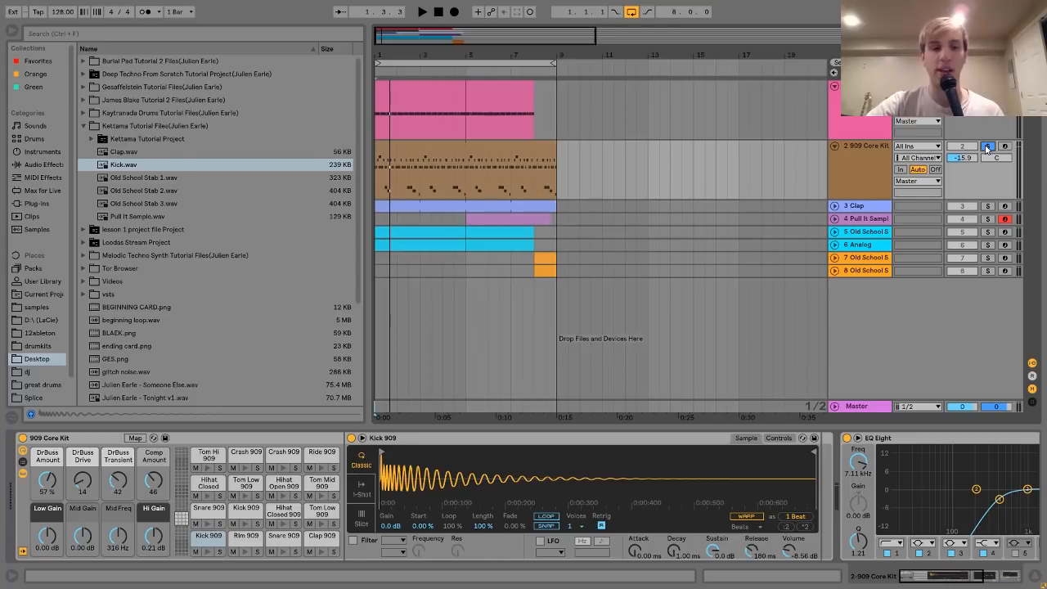
{"action": "key", "text": "space"}
{"action": "left_click", "coordinate": [846, 156]}
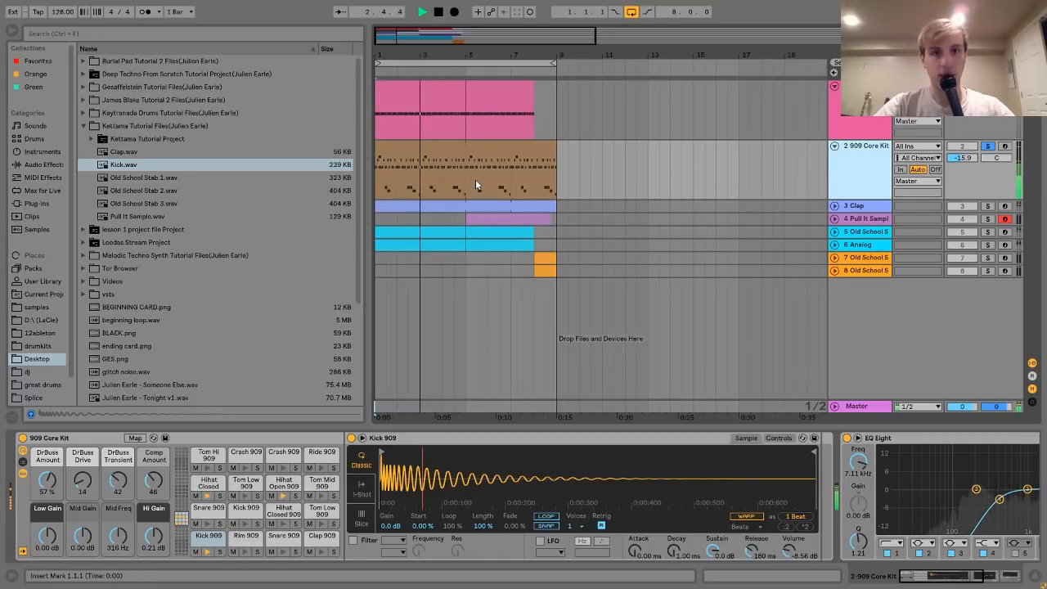
{"action": "key", "text": "space"}
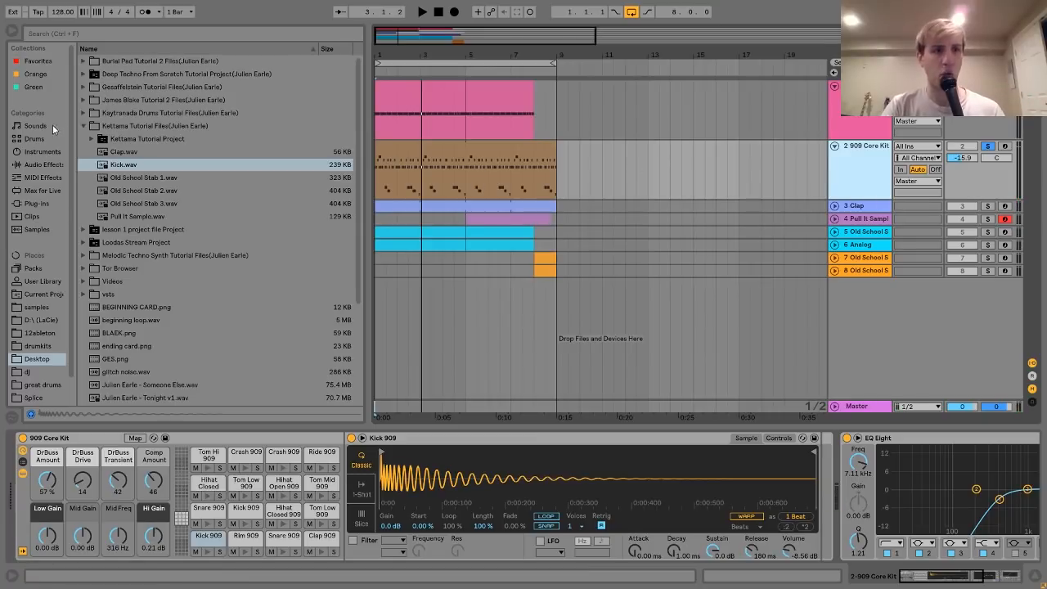
Step: Preview 909 Core Kit.adg in the Drums category, and return the browser to the Sounds category
{"action": "left_click", "coordinate": [36, 138]}
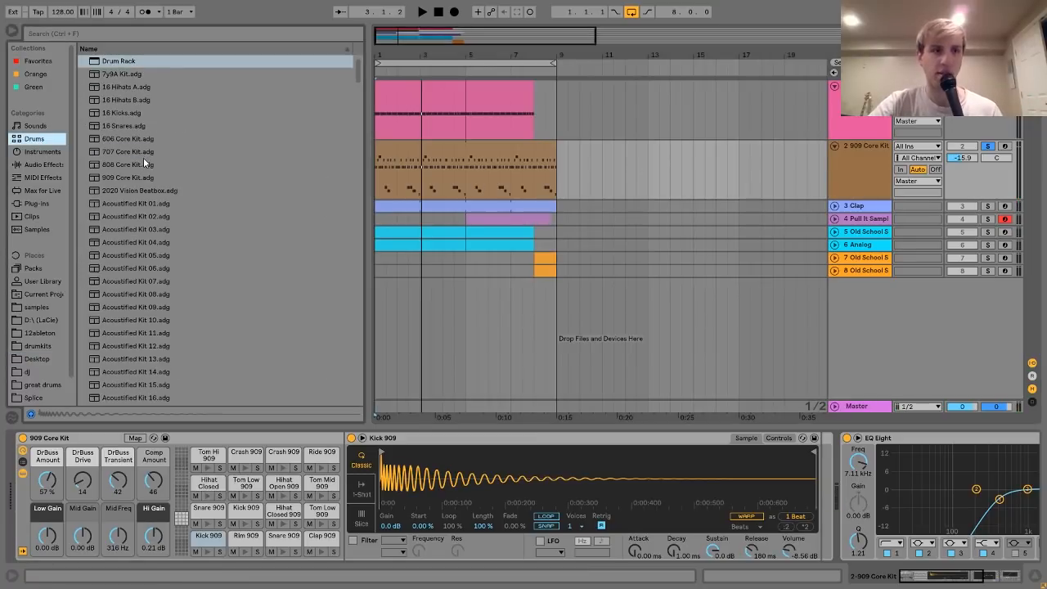
{"action": "left_click", "coordinate": [125, 178]}
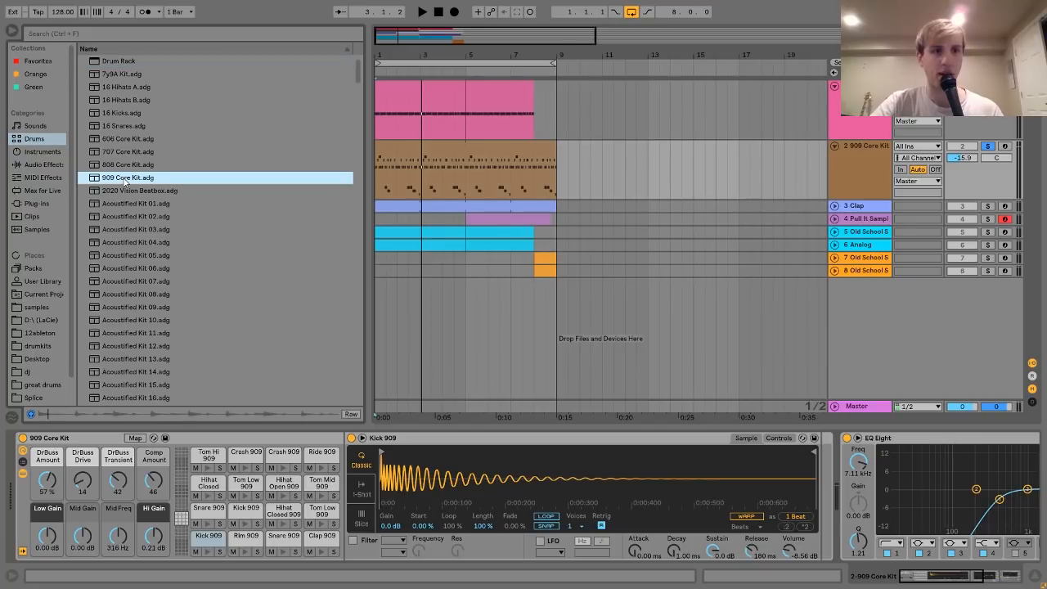
{"action": "left_click", "coordinate": [30, 128]}
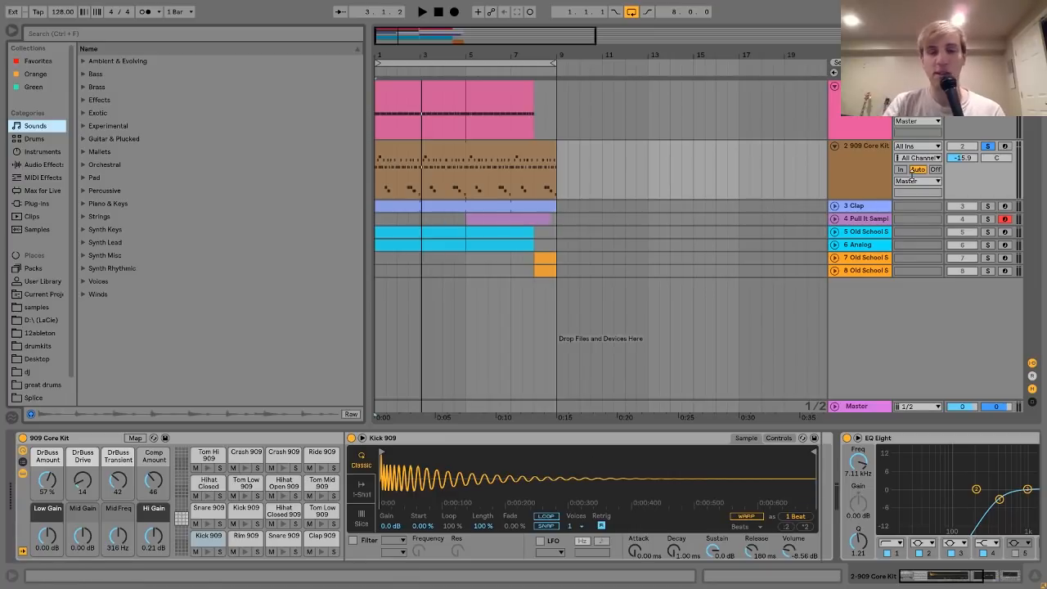
Step: Open the first 909 Core Kit clip, enable note preview, and select all closed and open hi-hat notes
{"action": "double_click", "coordinate": [471, 159]}
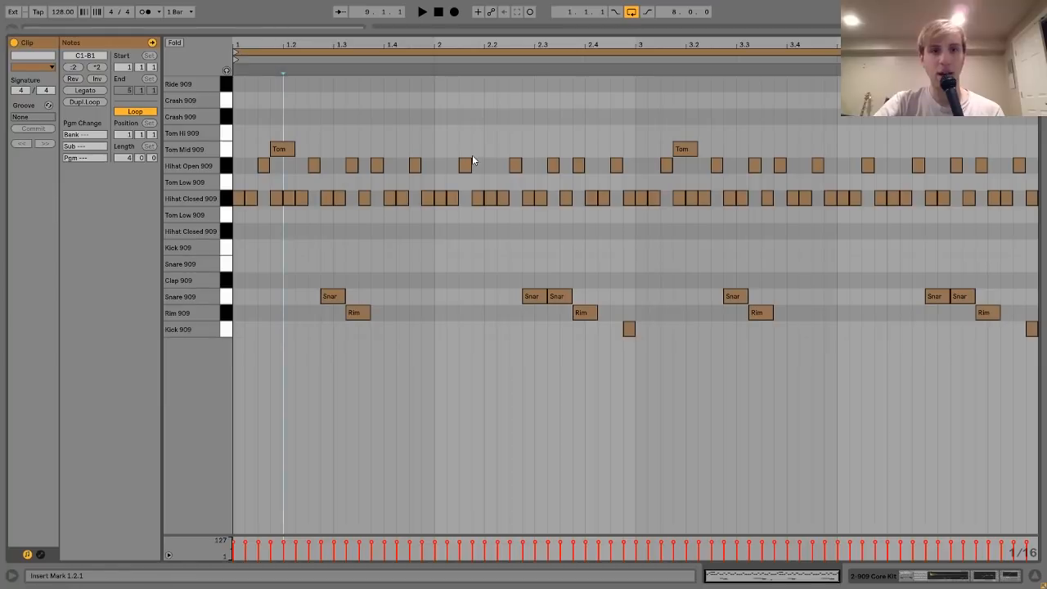
{"action": "left_click", "coordinate": [225, 71]}
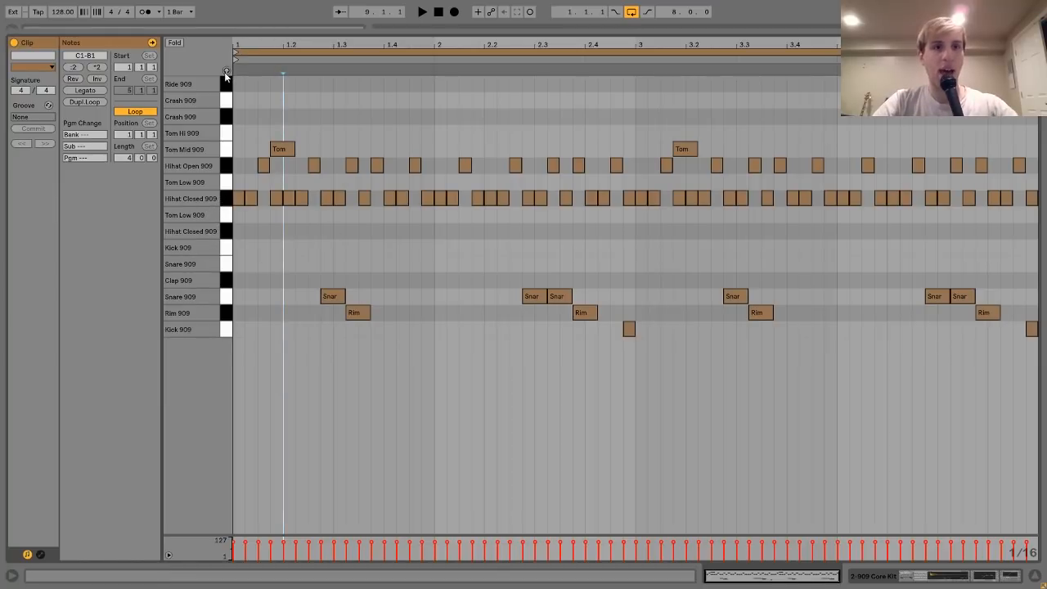
{"action": "left_click", "coordinate": [226, 202]}
{"action": "left_click", "coordinate": [230, 171], "text": "shift"}
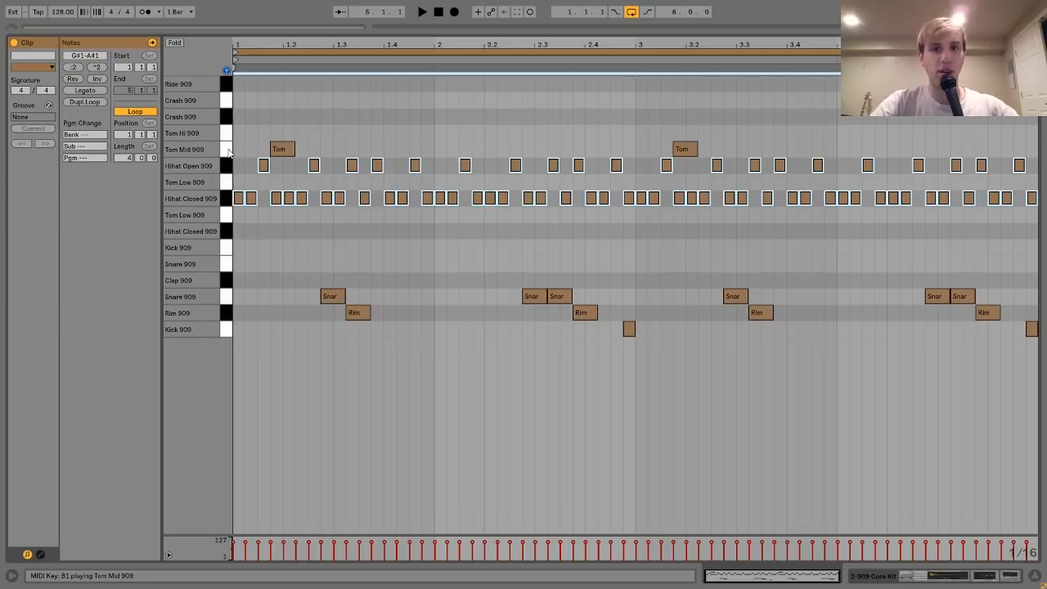
Step: Select all Tom Mid, Snare, Rim and Kick 909 notes in the clip and play the pattern
{"action": "left_click", "coordinate": [228, 150]}
{"action": "left_click", "coordinate": [229, 298], "text": "shift"}
{"action": "left_click", "coordinate": [228, 314], "text": "shift"}
{"action": "left_click", "coordinate": [227, 333], "text": "shift"}
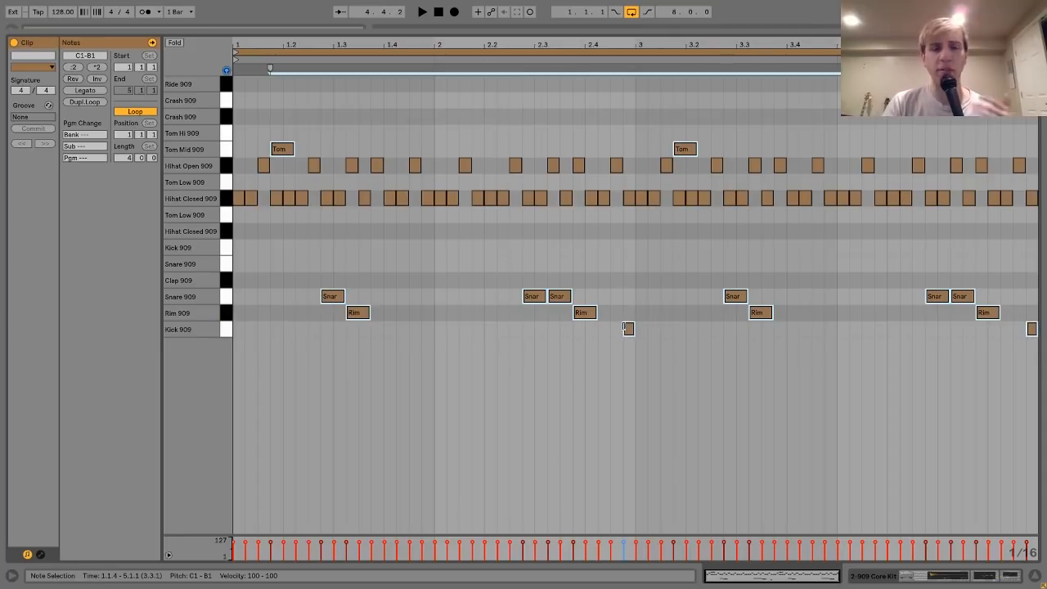
{"action": "left_click", "coordinate": [602, 317]}
{"action": "key", "text": "space"}
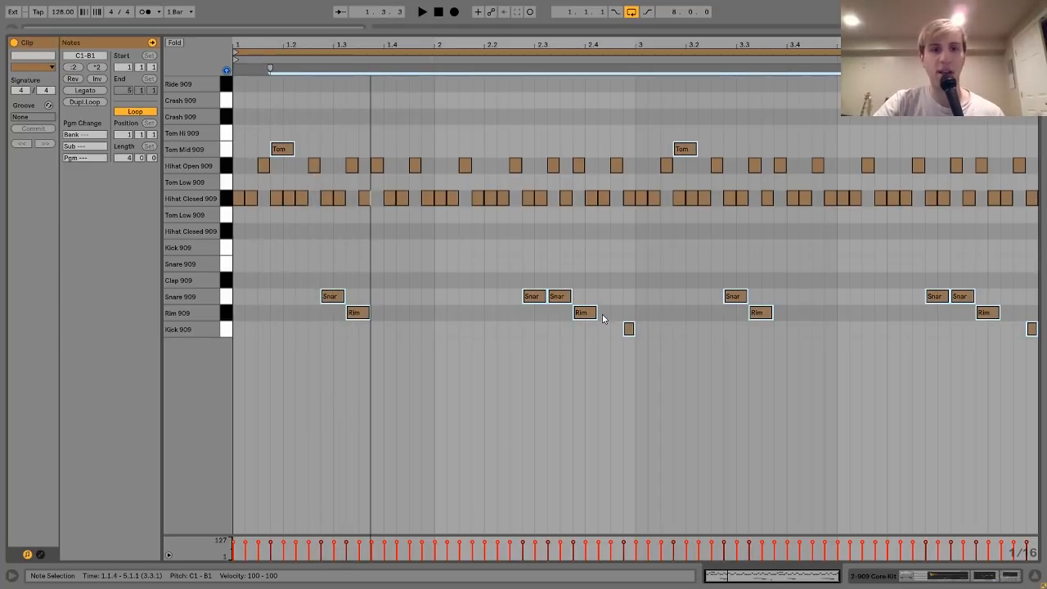
{"action": "key", "text": "space"}
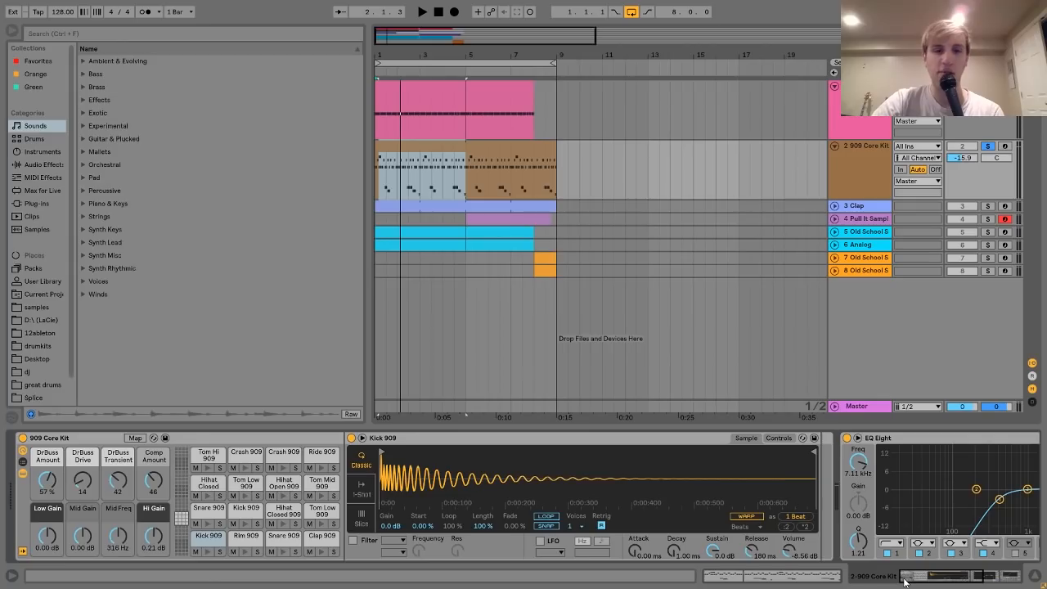
Step: Examine the 909 Core Kit track's device chain, from the drum rack to EQ Eight and Saturator
{"action": "scroll", "coordinate": [437, 444], "scroll_direction": "right", "scroll_amount": 5}
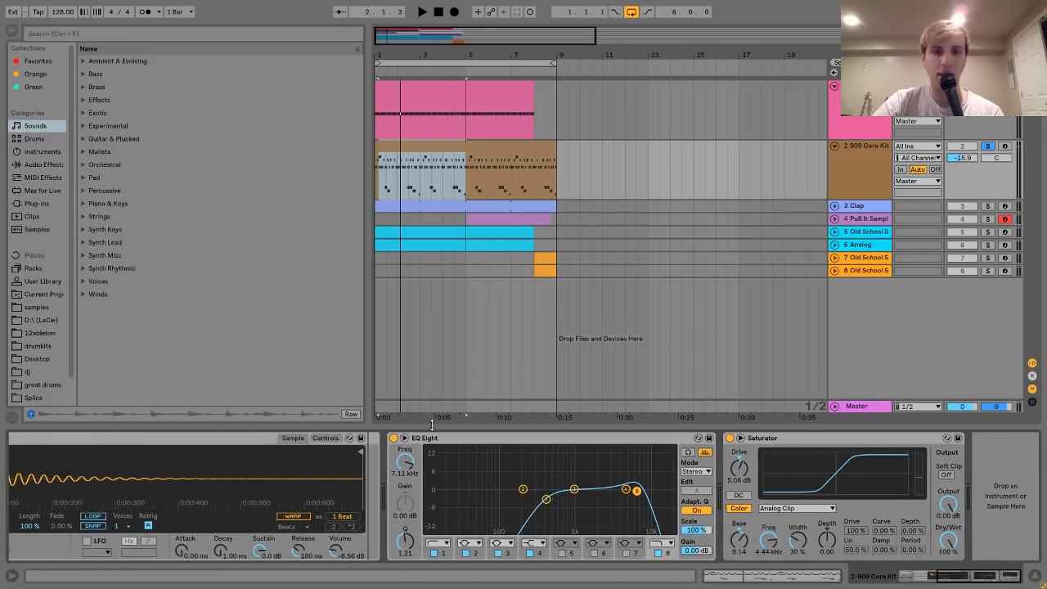
{"action": "scroll", "coordinate": [334, 460], "scroll_direction": "left", "scroll_amount": 10}
{"action": "scroll", "coordinate": [334, 460], "scroll_direction": "right", "scroll_amount": 3}
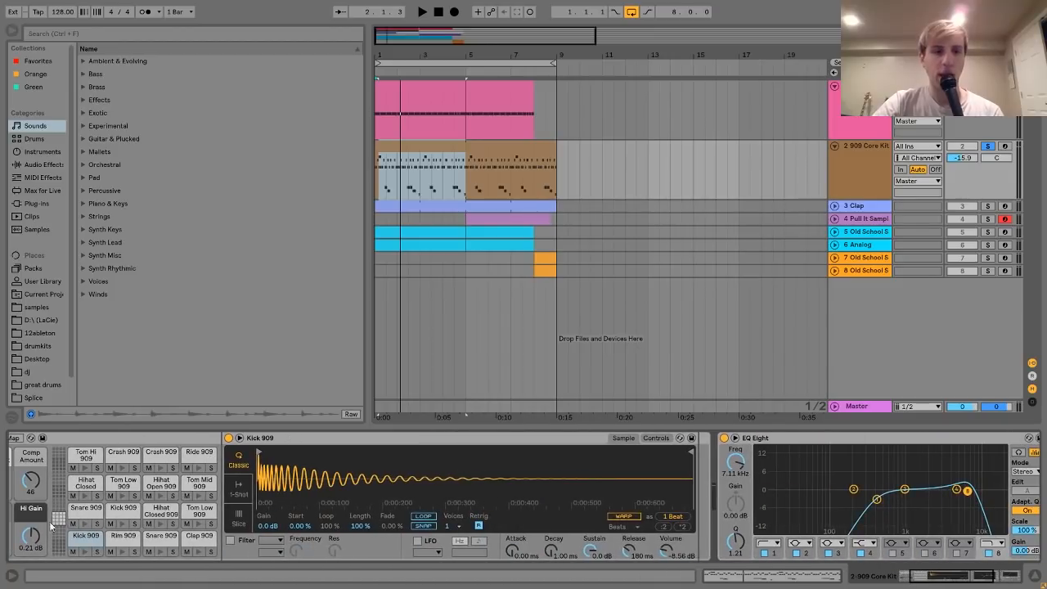
{"action": "scroll", "coordinate": [587, 460], "scroll_direction": "left", "scroll_amount": 3}
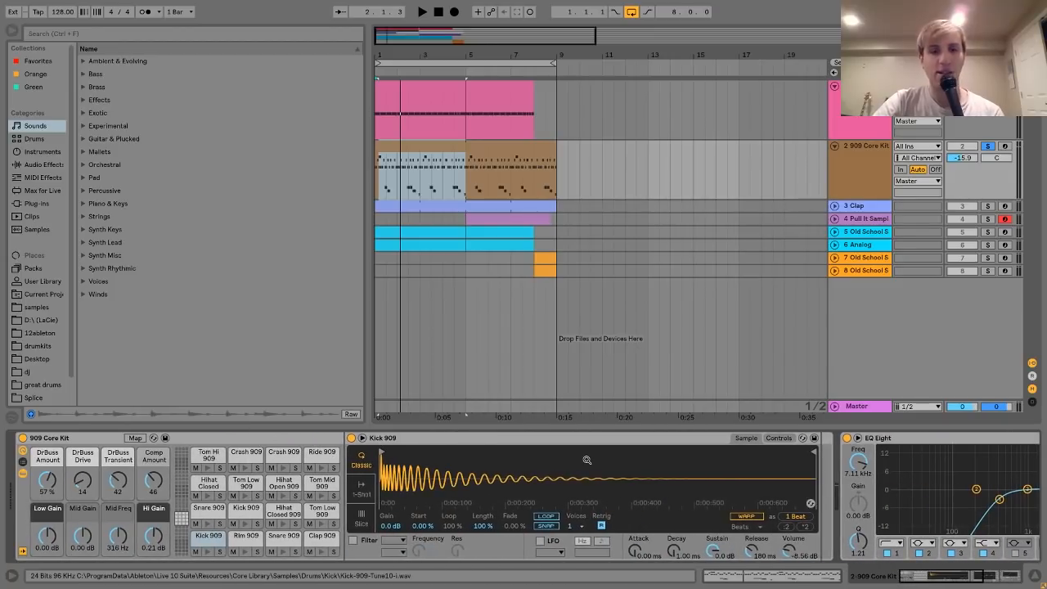
{"action": "scroll", "coordinate": [586, 460], "scroll_direction": "right", "scroll_amount": 10}
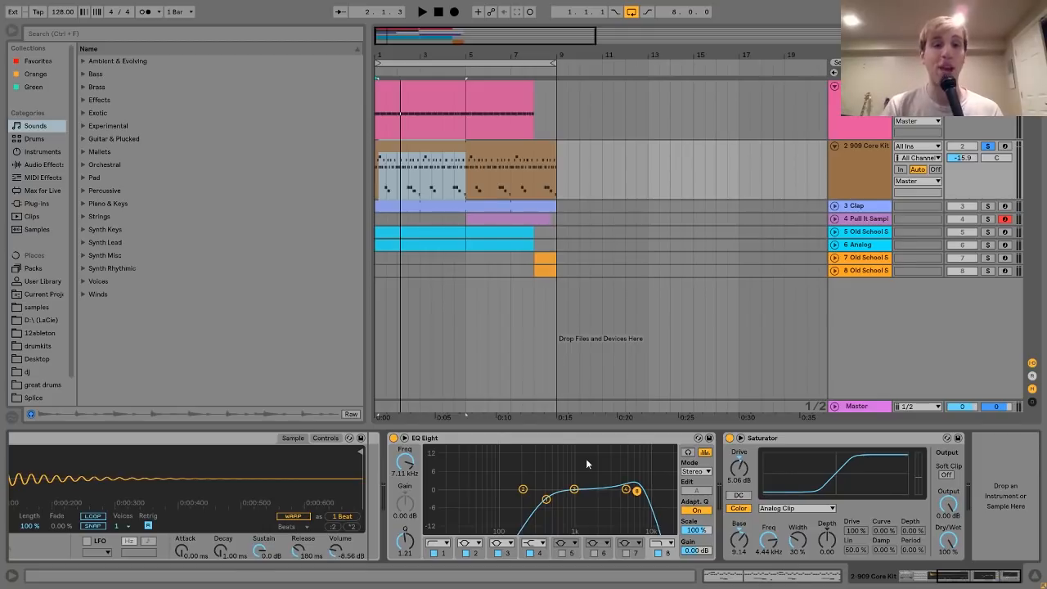
Step: Switch off the Saturator on the 909 Core Kit track and play the drums with only EQ Eight active
{"action": "left_click", "coordinate": [442, 144]}
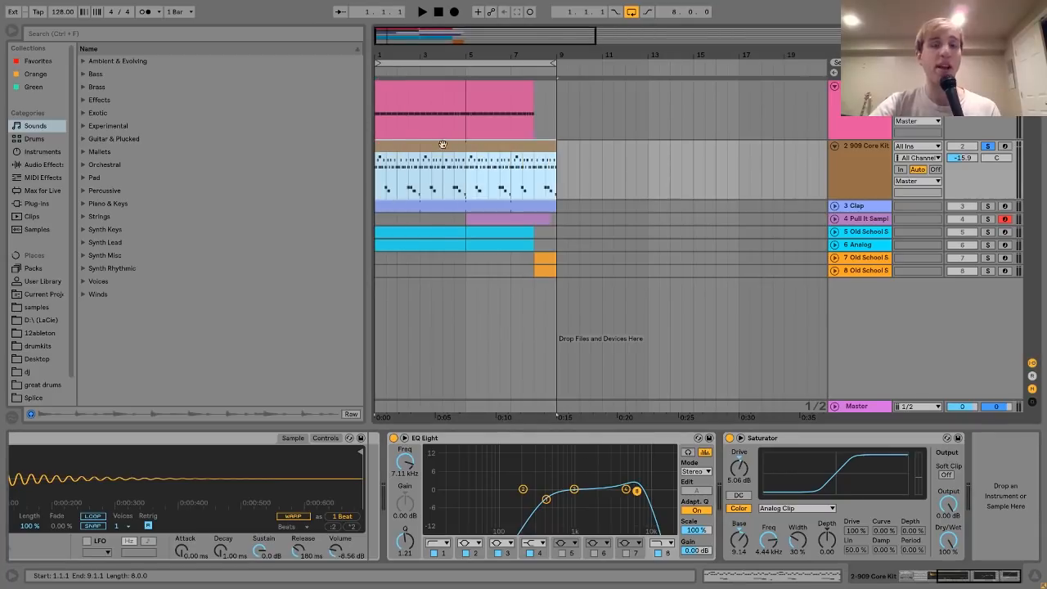
{"action": "left_click", "coordinate": [730, 438]}
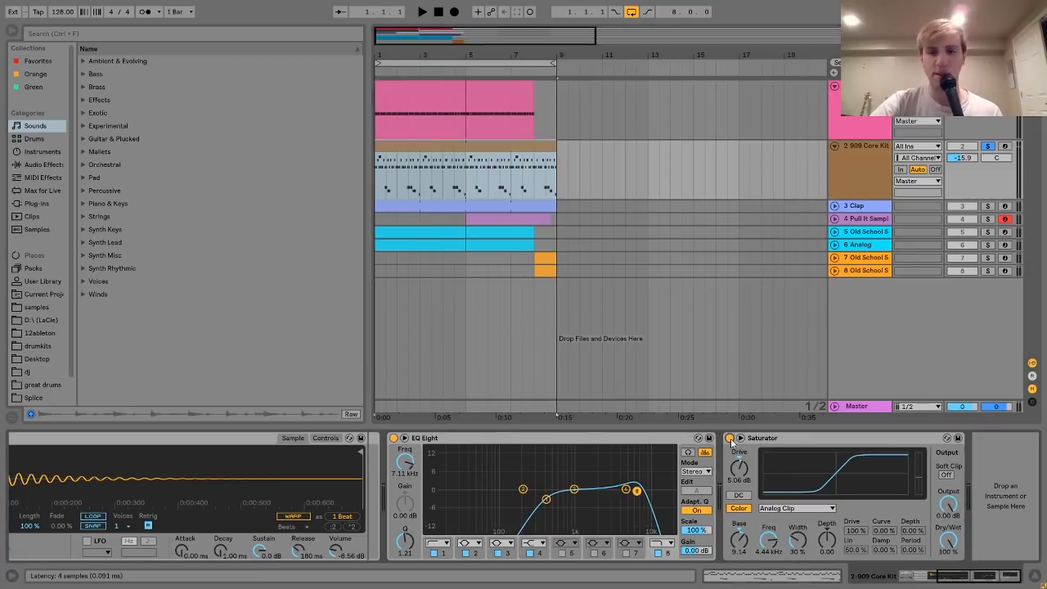
{"action": "left_click", "coordinate": [394, 439]}
{"action": "left_click", "coordinate": [393, 439]}
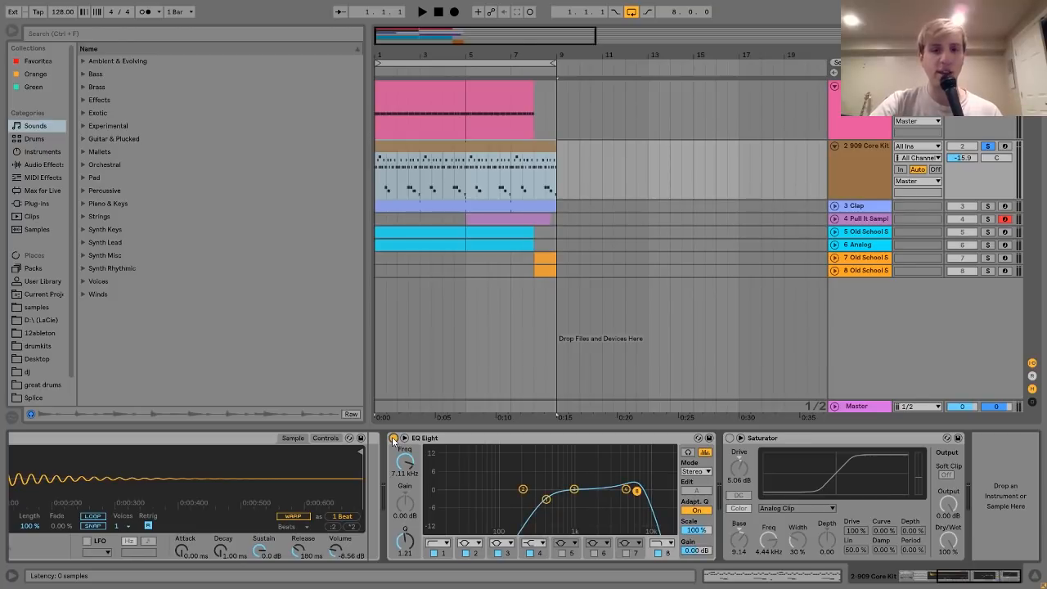
{"action": "key", "text": "space"}
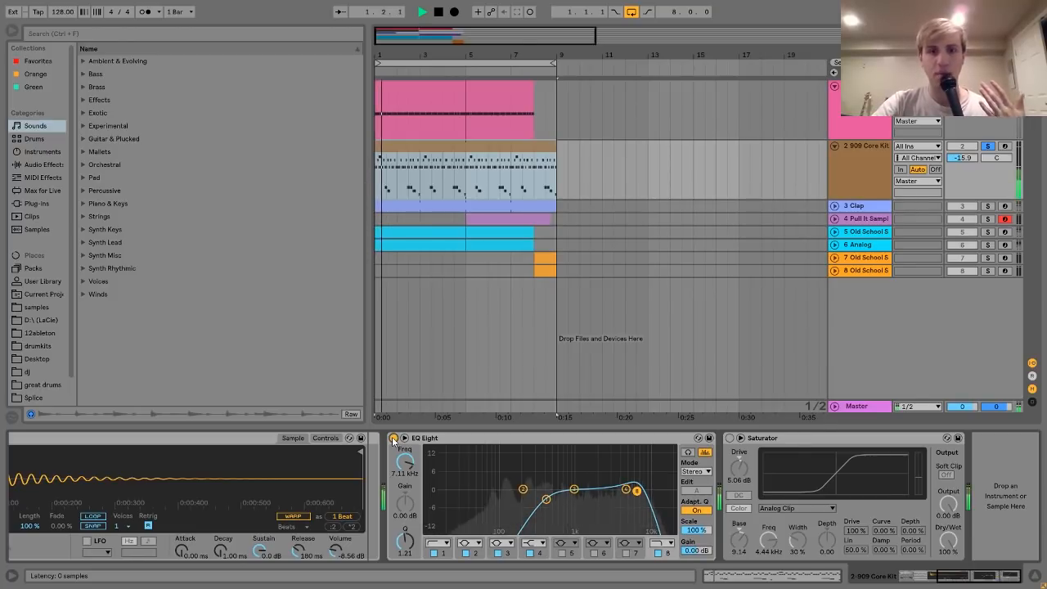
{"action": "key", "text": "space"}
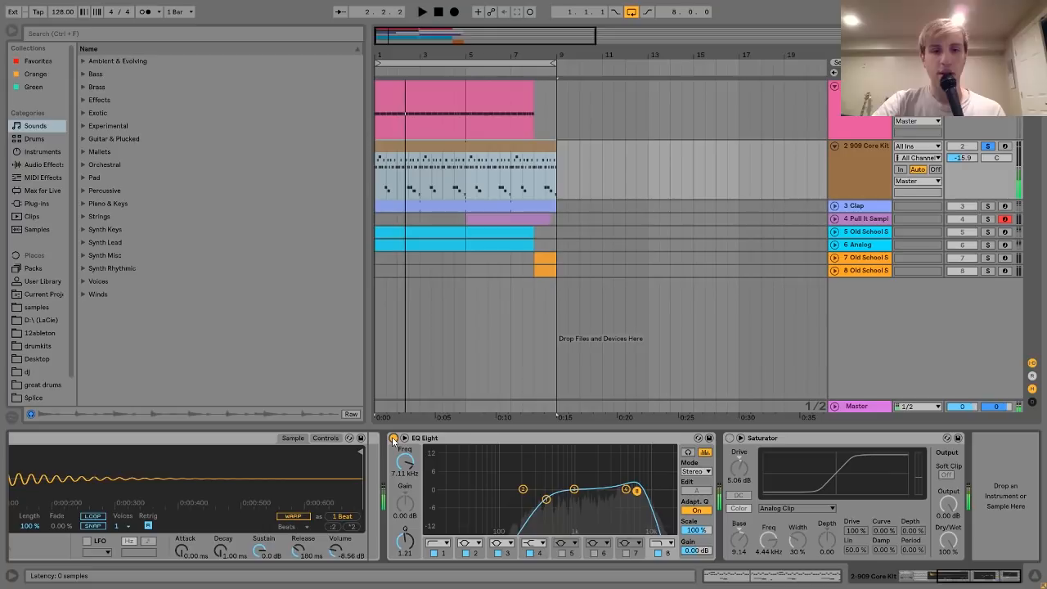
Step: Play the 909 drums with EQ Eight bypassed, and switch the EQ back on
{"action": "left_click", "coordinate": [393, 439]}
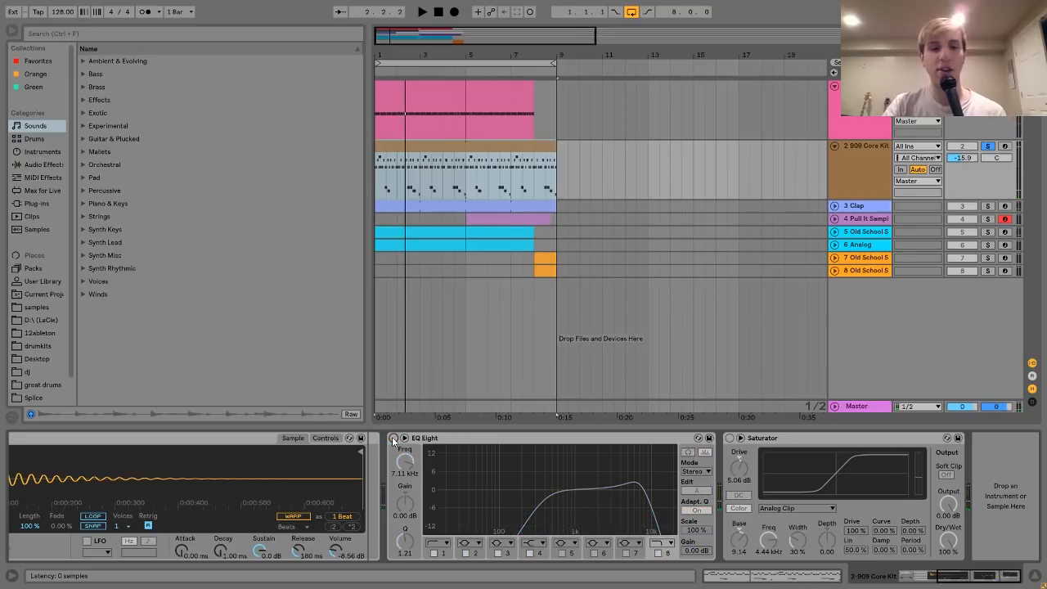
{"action": "key", "text": "space"}
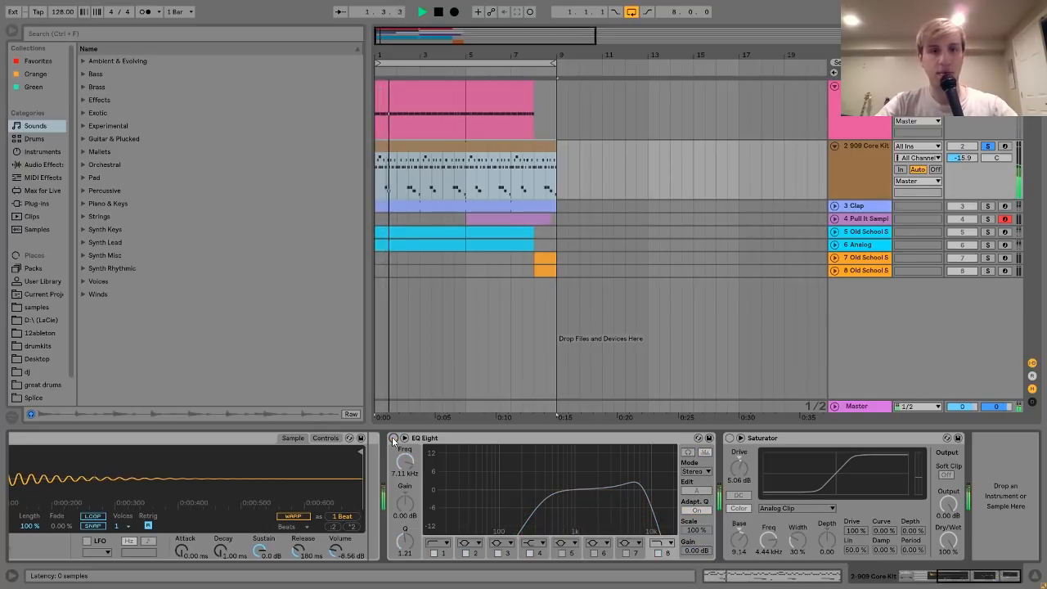
{"action": "left_click", "coordinate": [394, 438]}
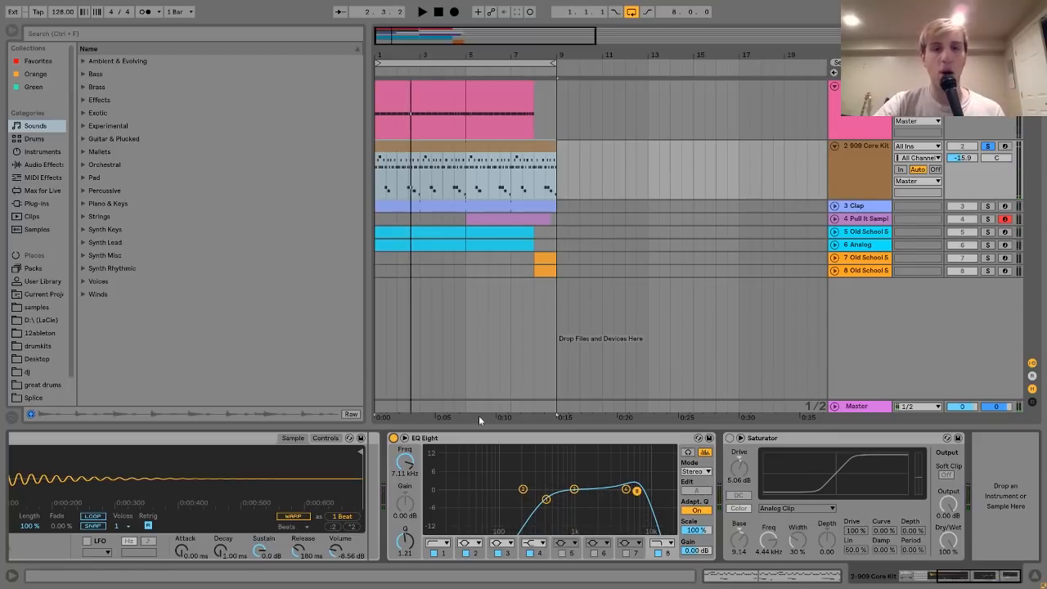
Step: Reopen the 909 Core Kit clip and select its Tom Mid notes, followed by its Kick 909 notes
{"action": "double_click", "coordinate": [459, 149]}
{"action": "left_click", "coordinate": [229, 150]}
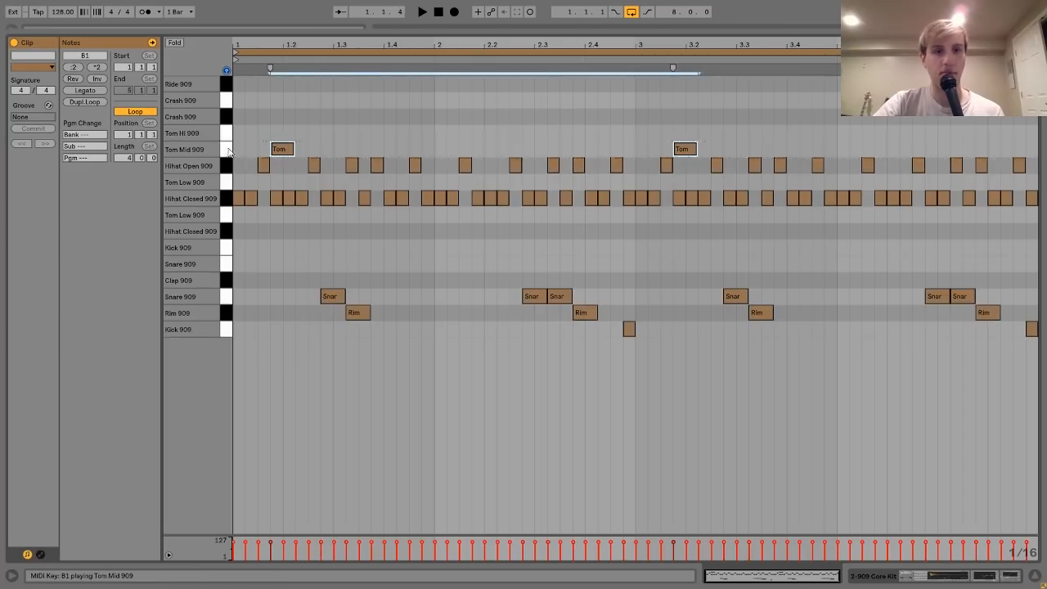
{"action": "left_click", "coordinate": [226, 331]}
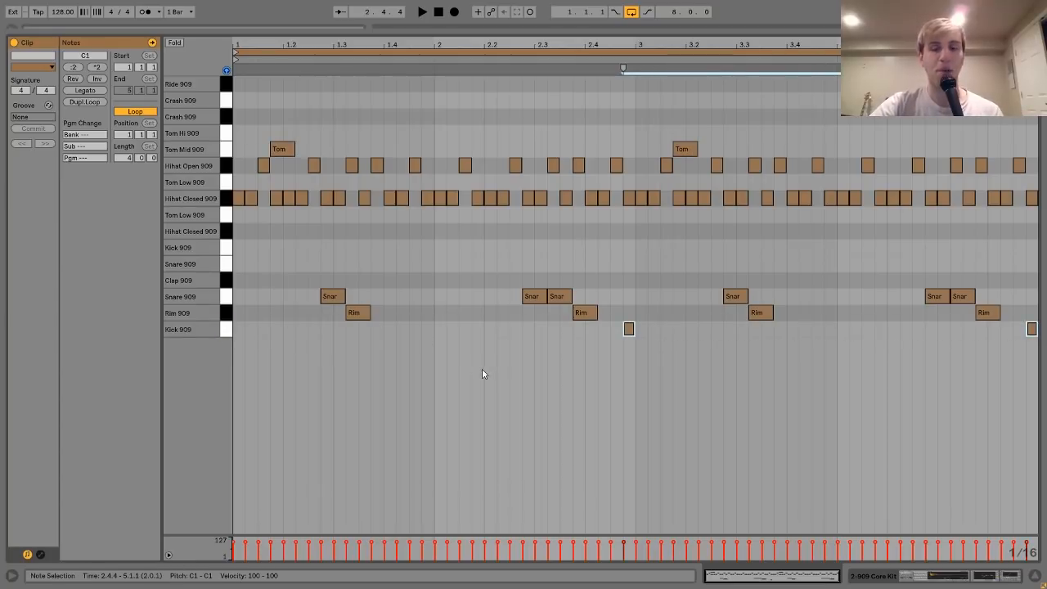
{"action": "left_click", "coordinate": [880, 577]}
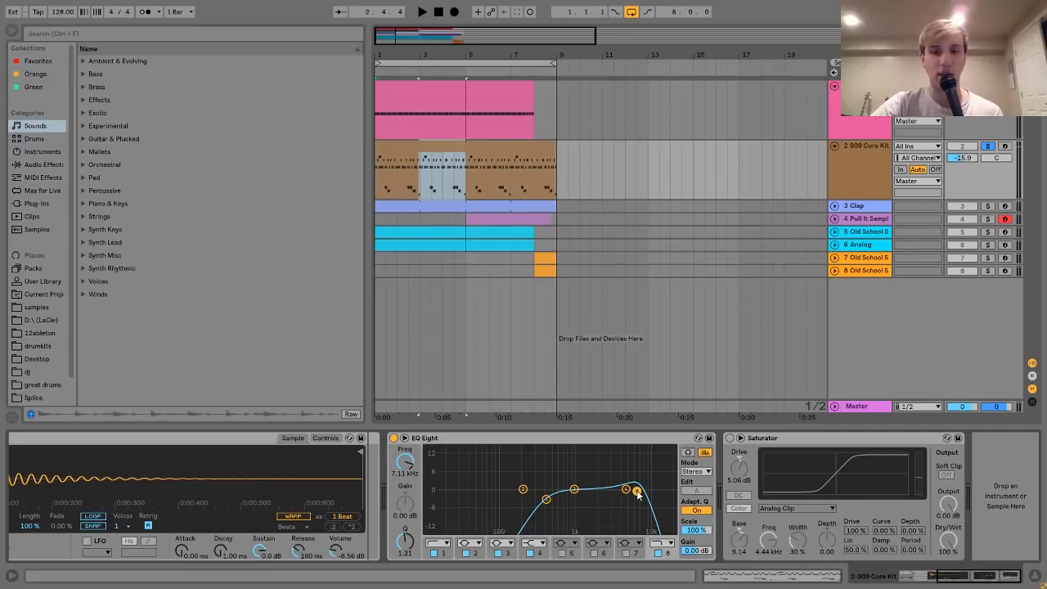
{"action": "key", "text": "space"}
{"action": "key", "text": "space"}
{"action": "key", "text": "space"}
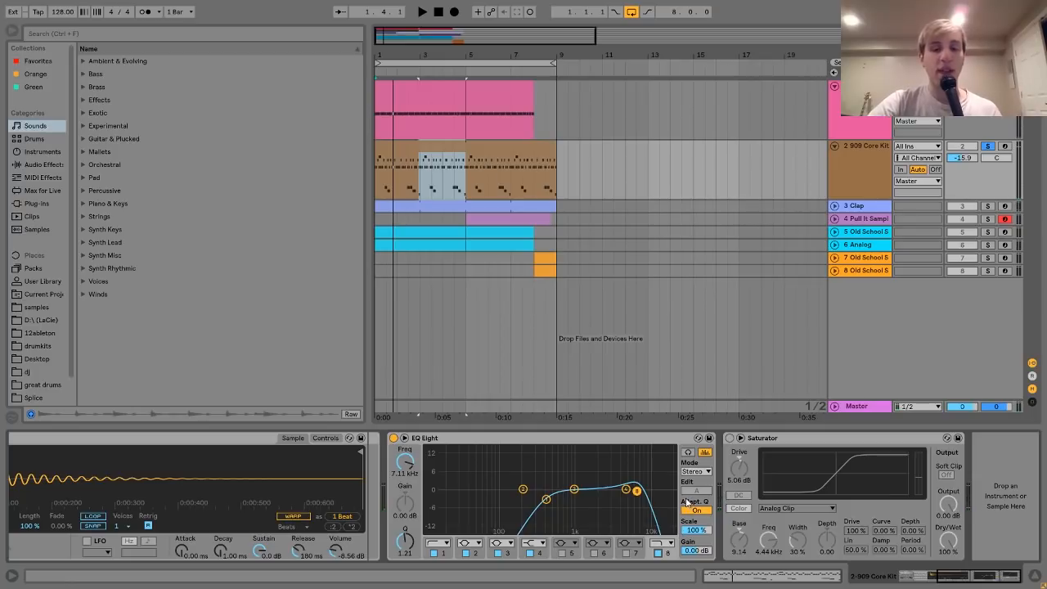
Step: Switch the Saturator on the 909 Core Kit track back on and play the drums through it
{"action": "left_click", "coordinate": [758, 443]}
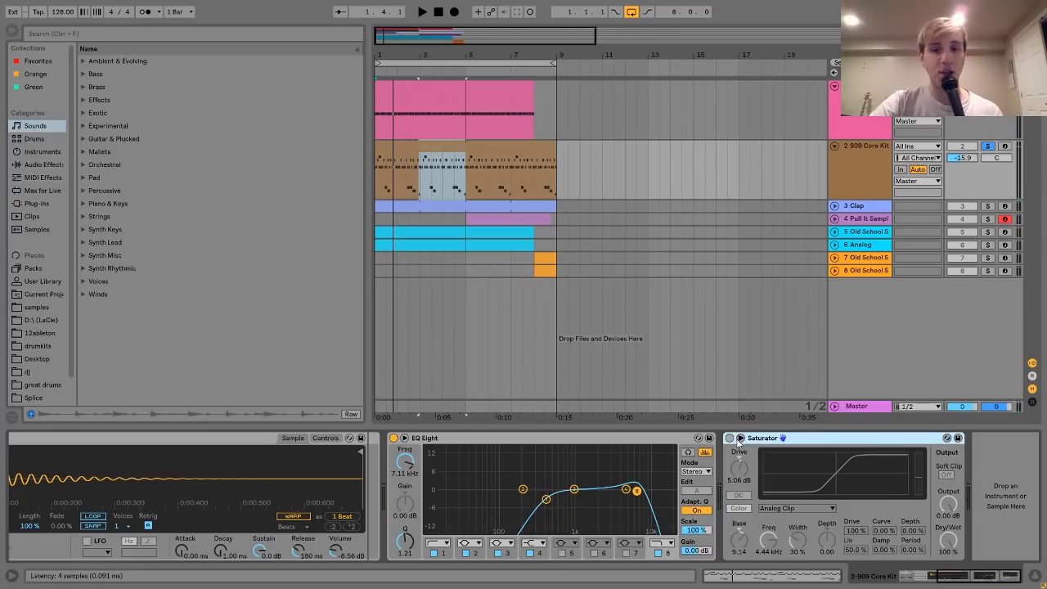
{"action": "left_click", "coordinate": [730, 438]}
{"action": "key", "text": "space"}
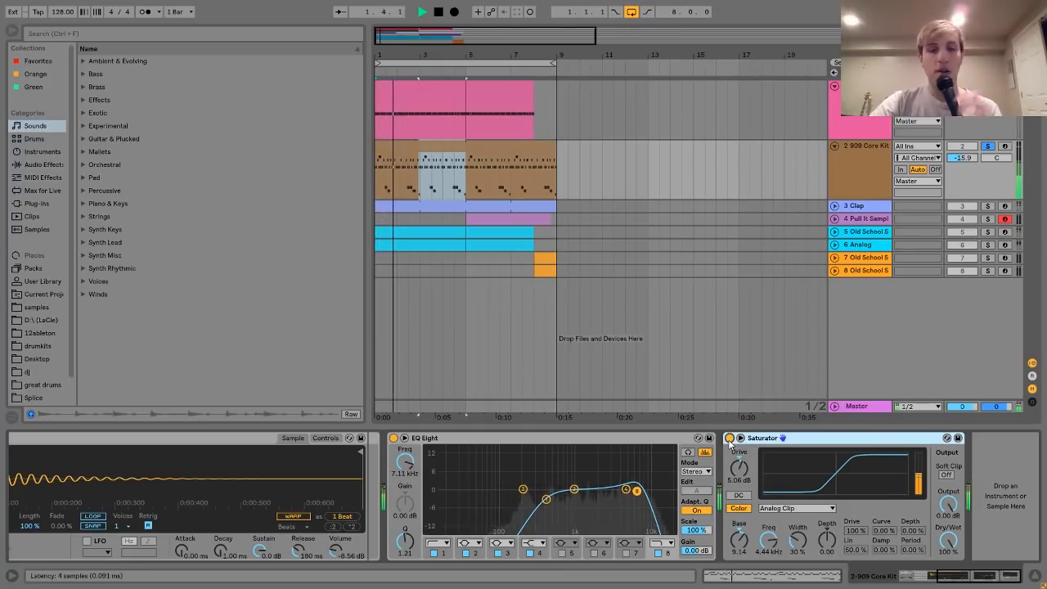
{"action": "key", "text": "space"}
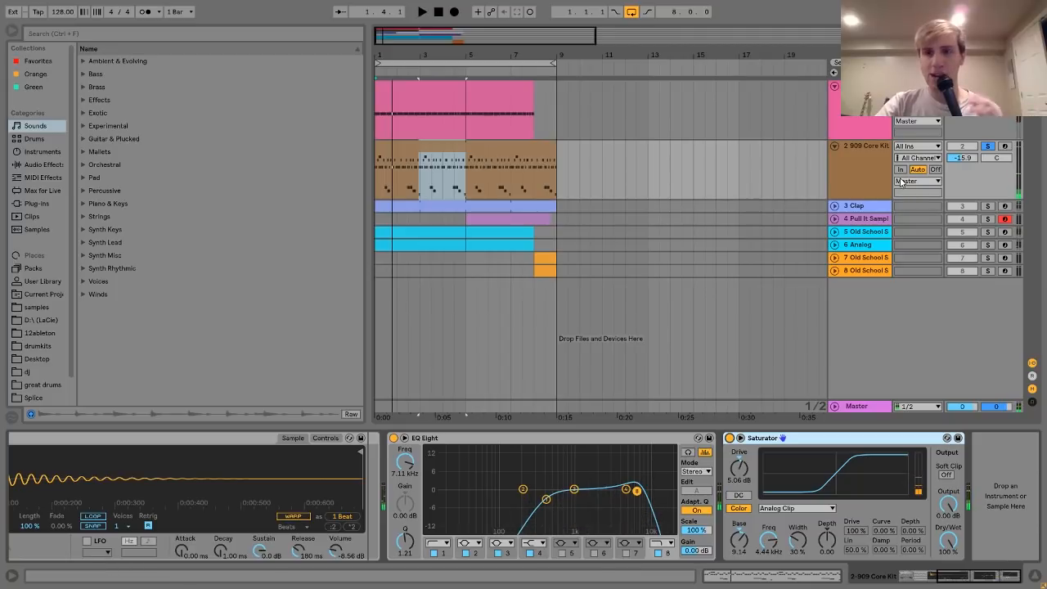
Step: Unfold the Clap track, solo it and play the clap pattern
{"action": "left_click", "coordinate": [869, 208]}
{"action": "left_click", "coordinate": [835, 206]}
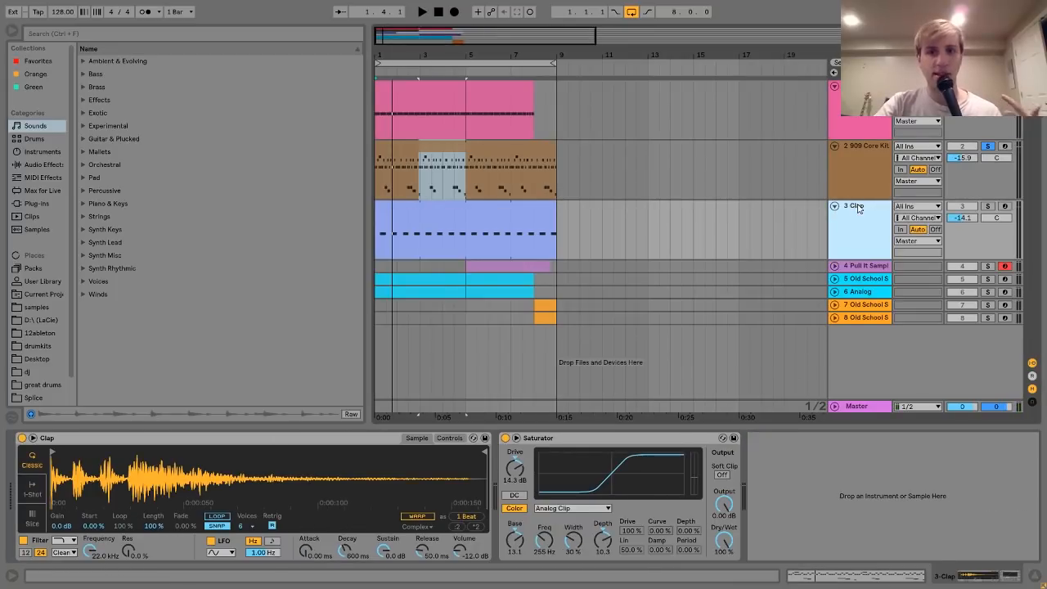
{"action": "left_click", "coordinate": [987, 205]}
{"action": "key", "text": "space"}
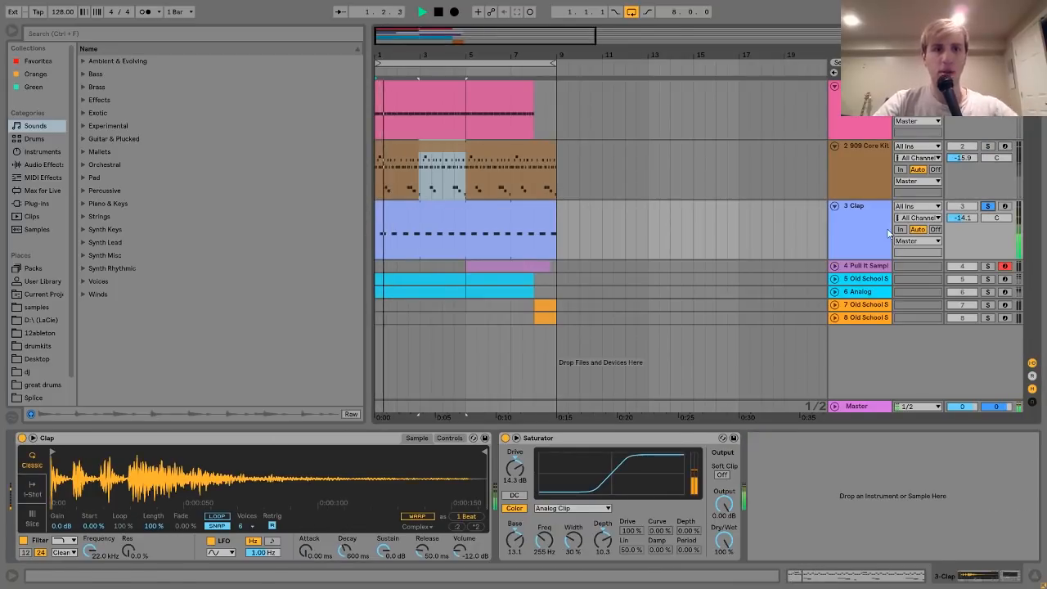
{"action": "key", "text": "space"}
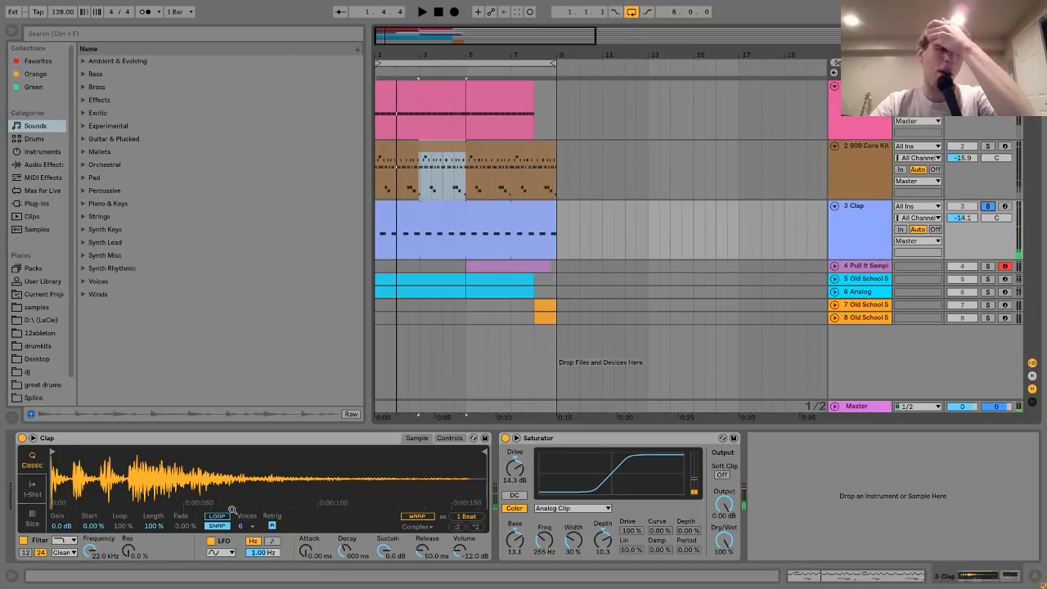
Step: Show the Clap track's source sample in the browser and play the soloed clap again
{"action": "right_click", "coordinate": [233, 480]}
{"action": "left_click", "coordinate": [266, 496]}
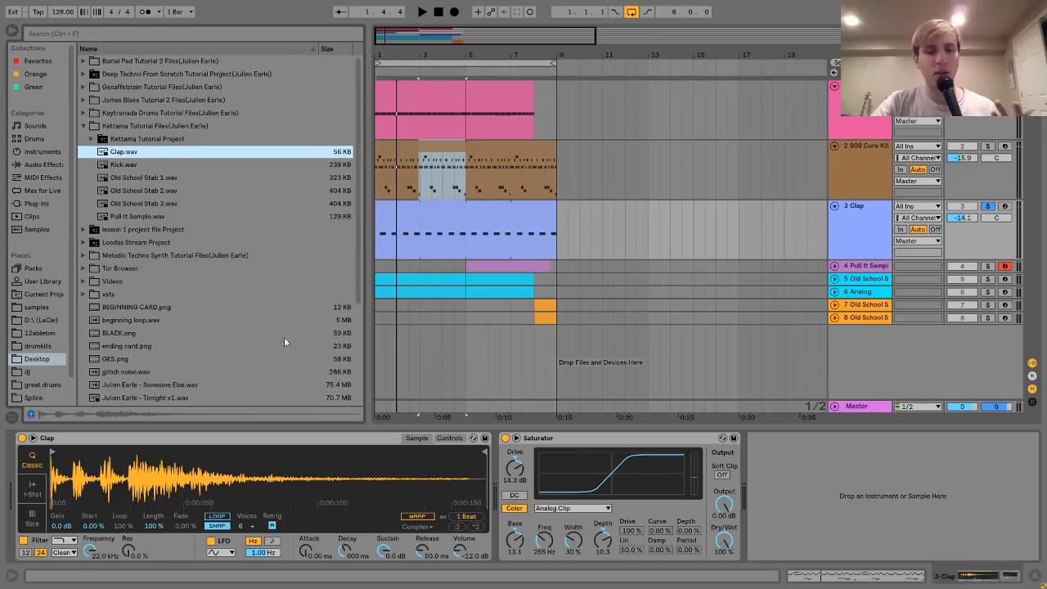
{"action": "key", "text": "space"}
{"action": "key", "text": "space"}
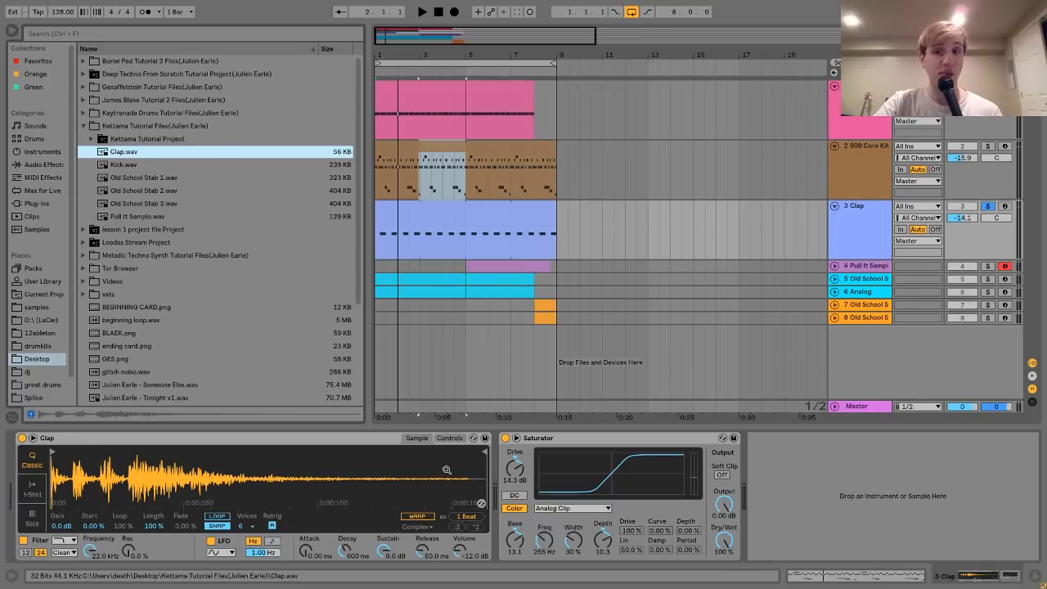
Step: Unfold and solo the Pull It Sample track, and play its clip from bar 5
{"action": "left_click", "coordinate": [859, 267]}
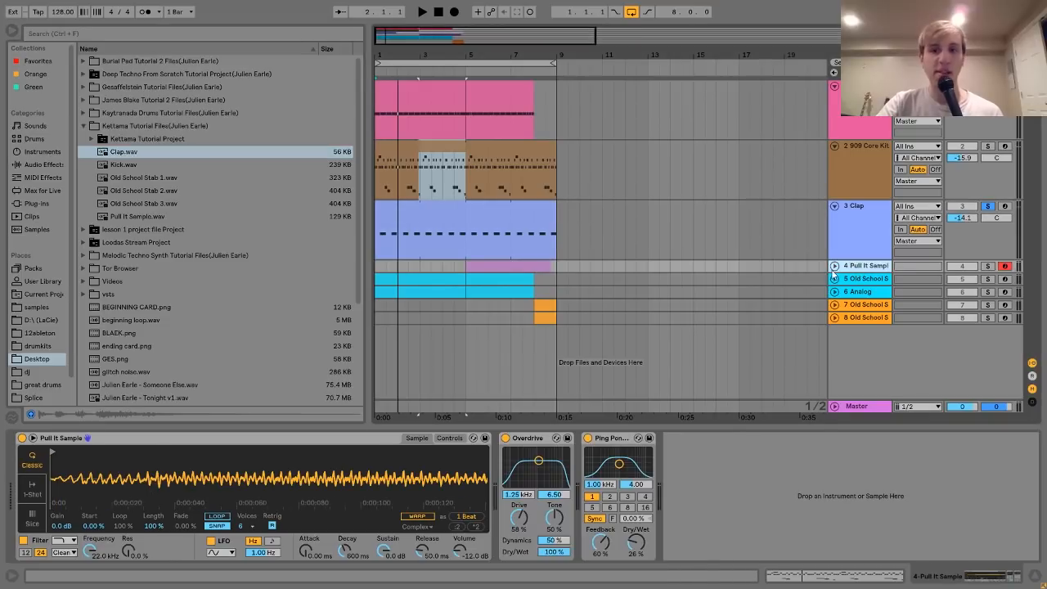
{"action": "left_click", "coordinate": [835, 266]}
{"action": "left_click", "coordinate": [987, 266]}
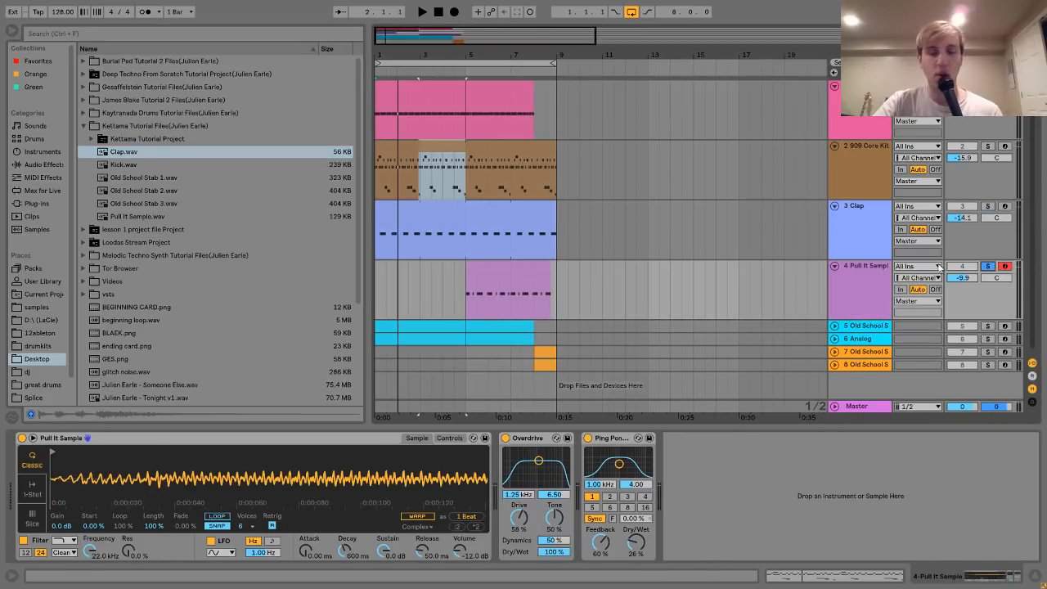
{"action": "left_click", "coordinate": [486, 271]}
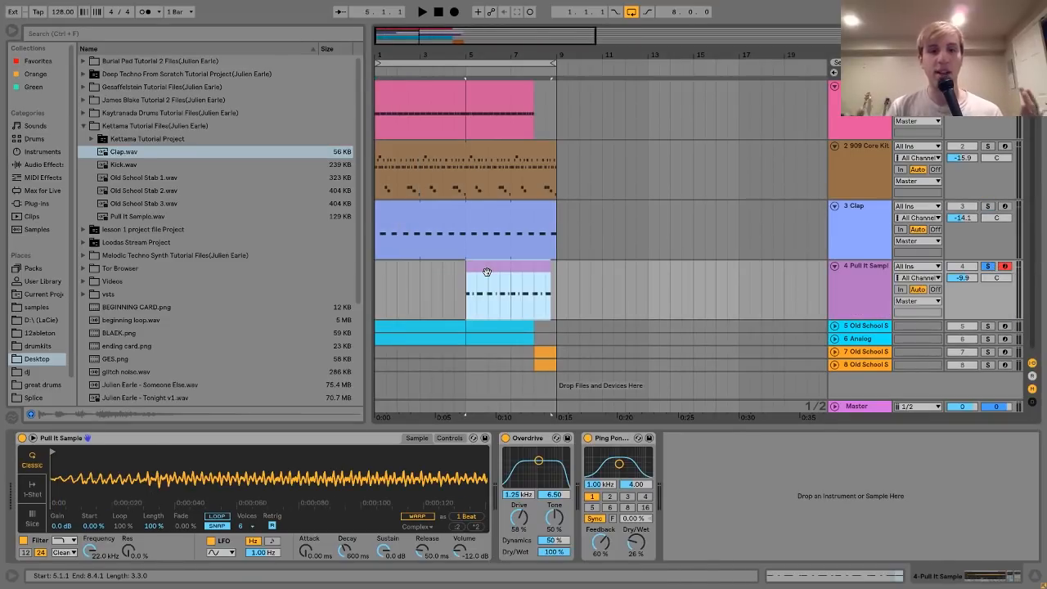
{"action": "key", "text": "space"}
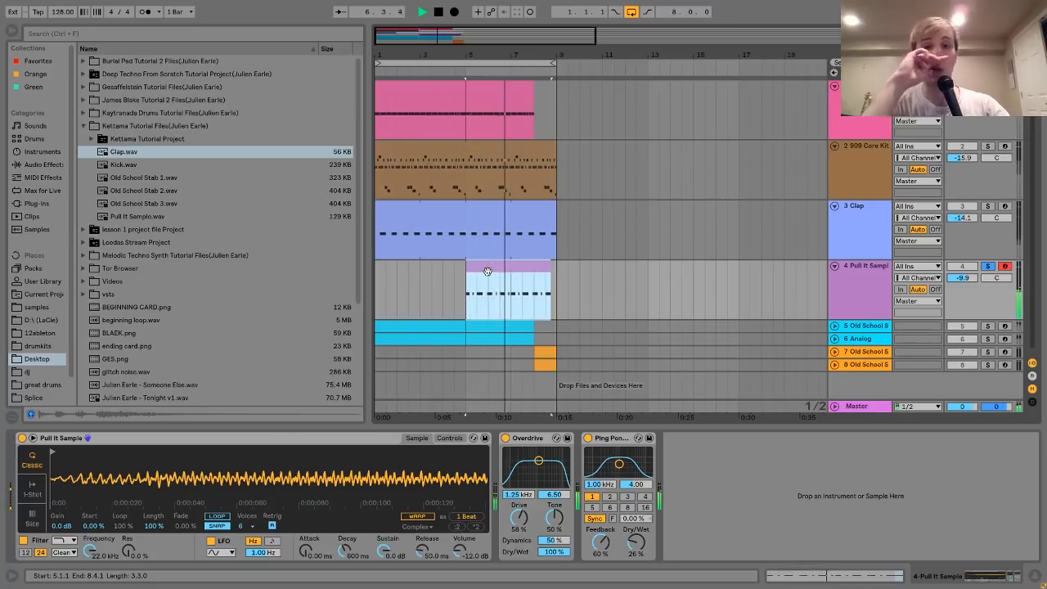
{"action": "key", "text": "space"}
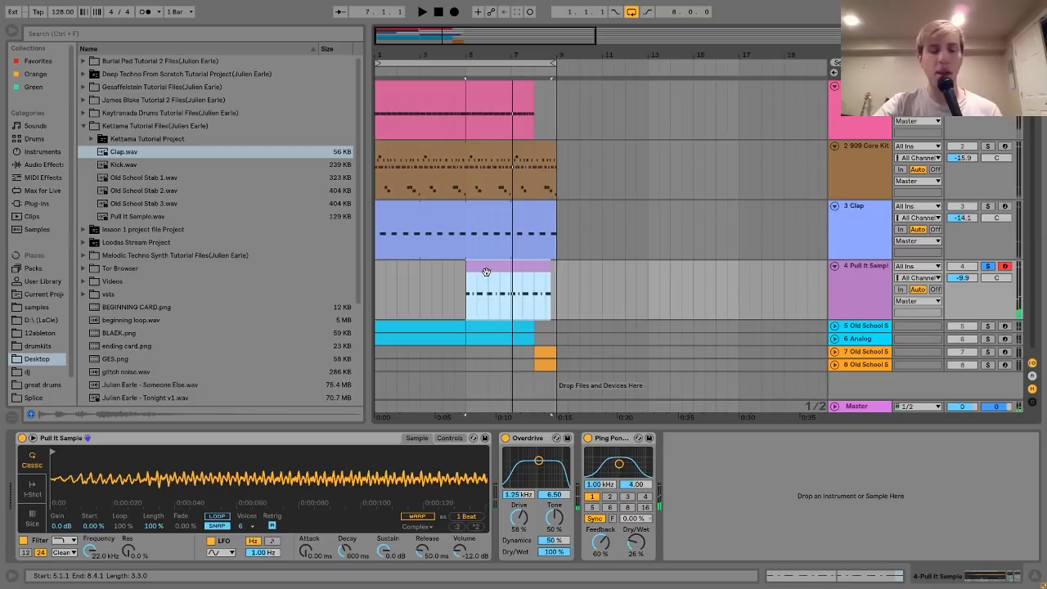
Step: Preview Pull It Sample.wav, select its clip in the arrangement, and show more of the waveform in the sampler
{"action": "left_click", "coordinate": [139, 217]}
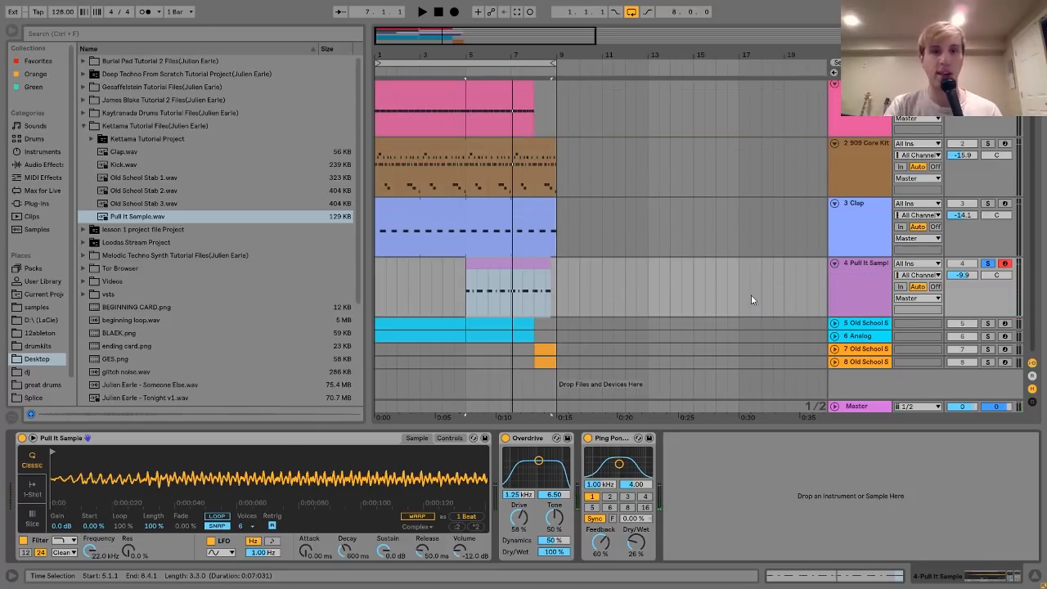
{"action": "left_click_drag", "start_coordinate": [463, 48], "coordinate": [469, 250]}
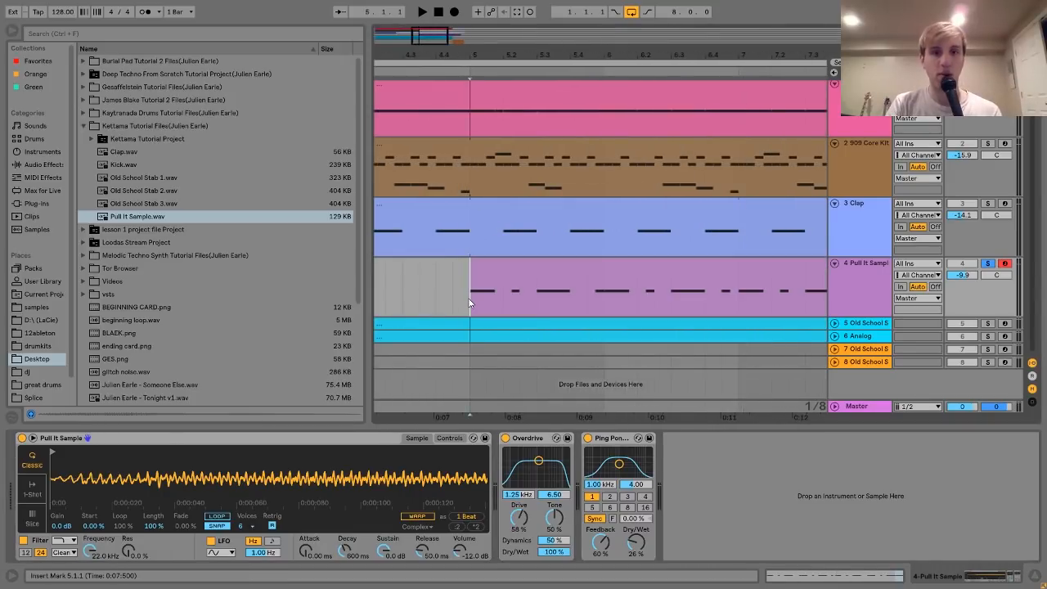
{"action": "left_click_drag", "start_coordinate": [477, 58], "coordinate": [478, 3]}
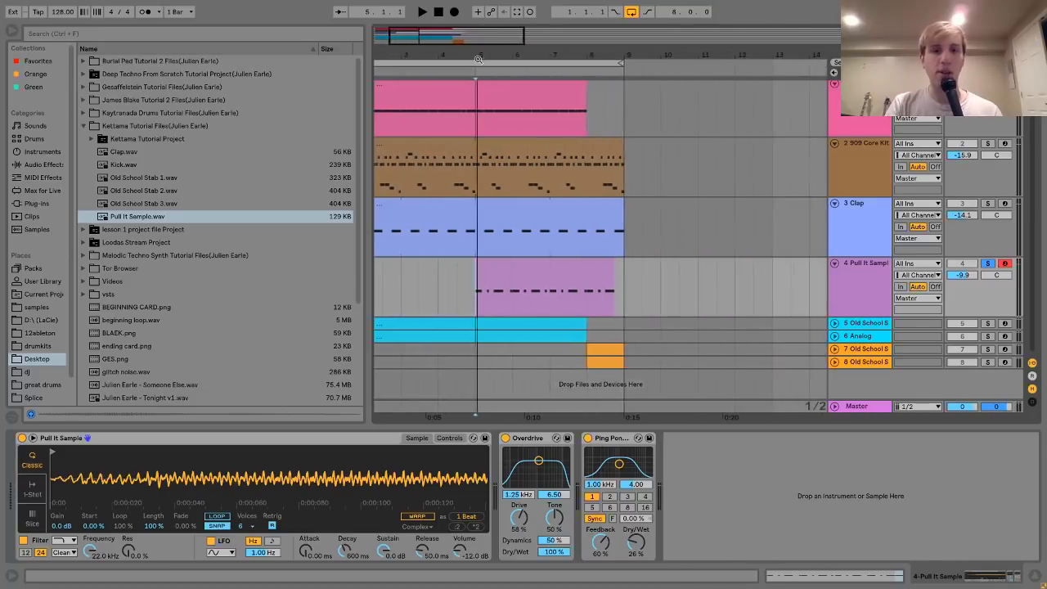
{"action": "left_click", "coordinate": [511, 265]}
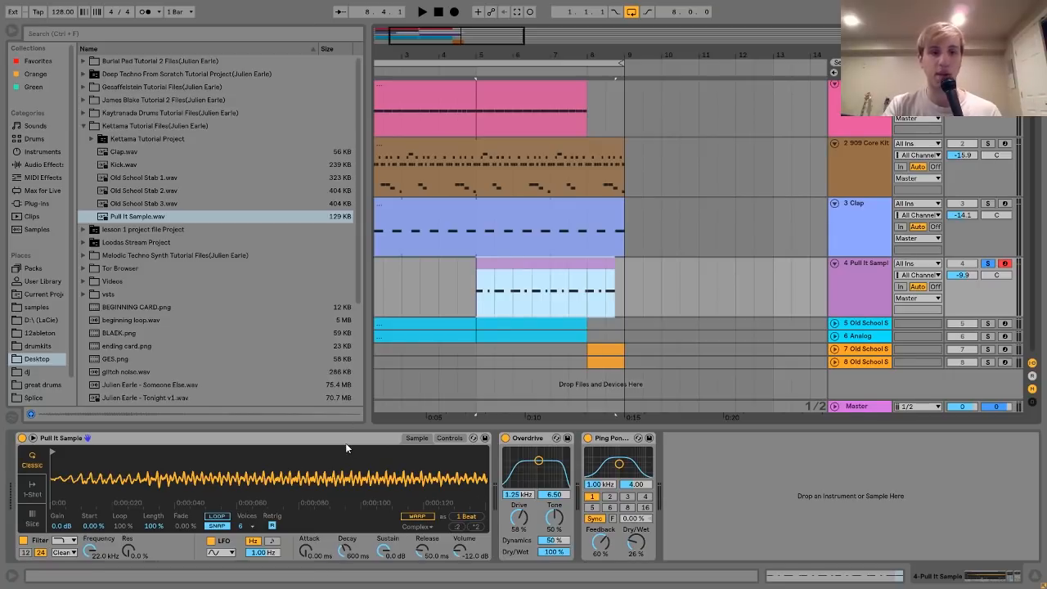
{"action": "left_click_drag", "start_coordinate": [354, 461], "coordinate": [171, 470]}
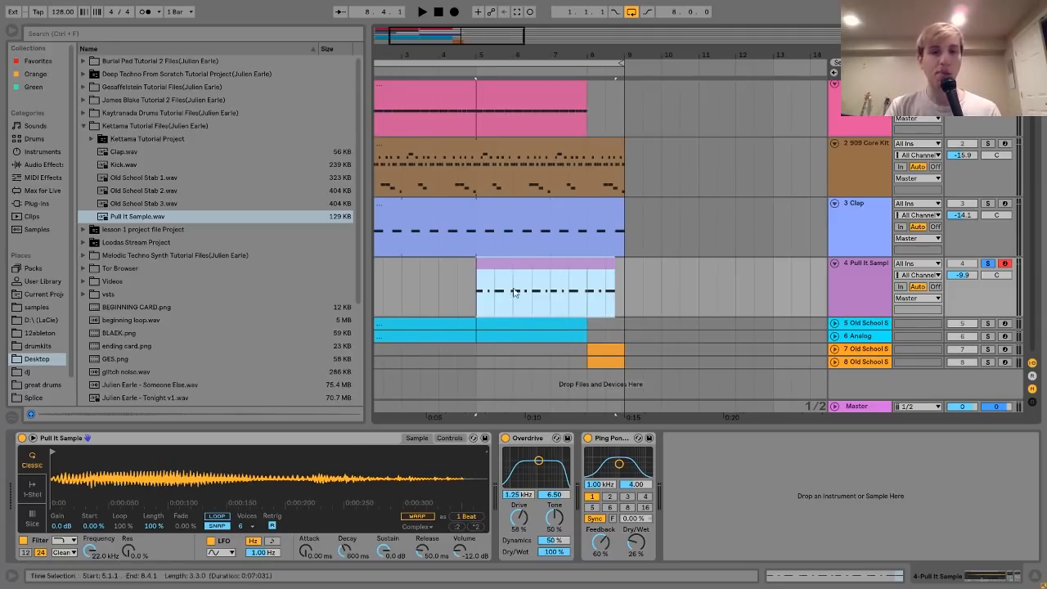
Step: Open the Pull It Sample clip's notes and play through the C3 rhythm twice
{"action": "double_click", "coordinate": [538, 267]}
{"action": "key", "text": "space"}
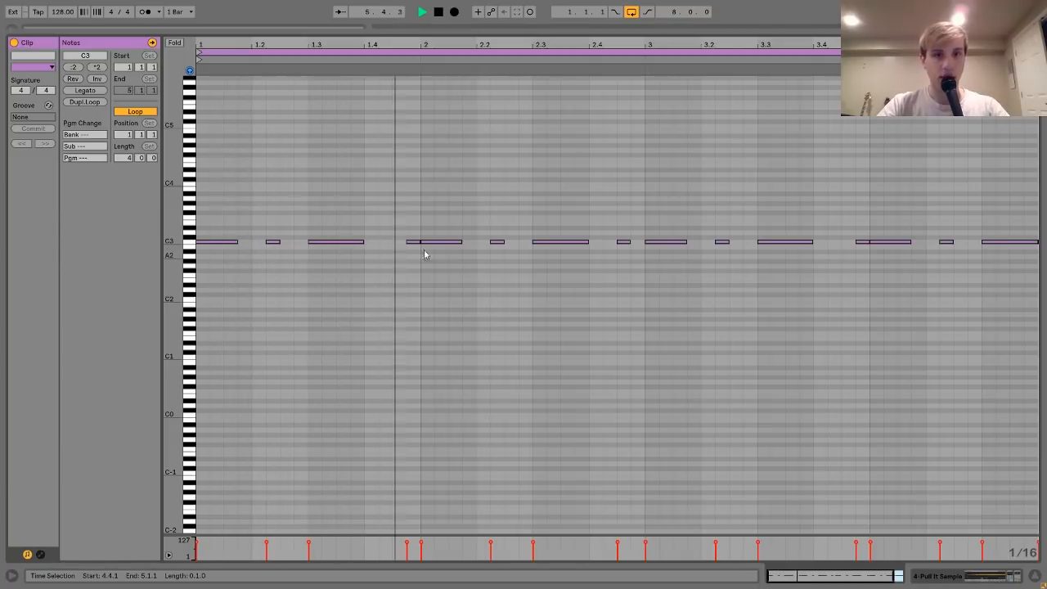
{"action": "key", "text": "space"}
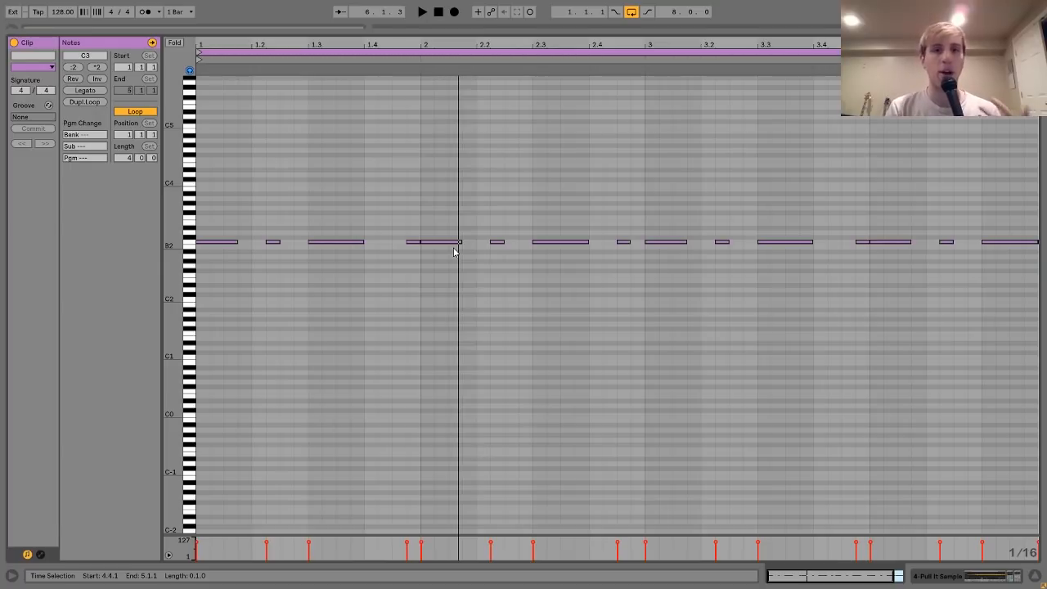
{"action": "key", "text": "space"}
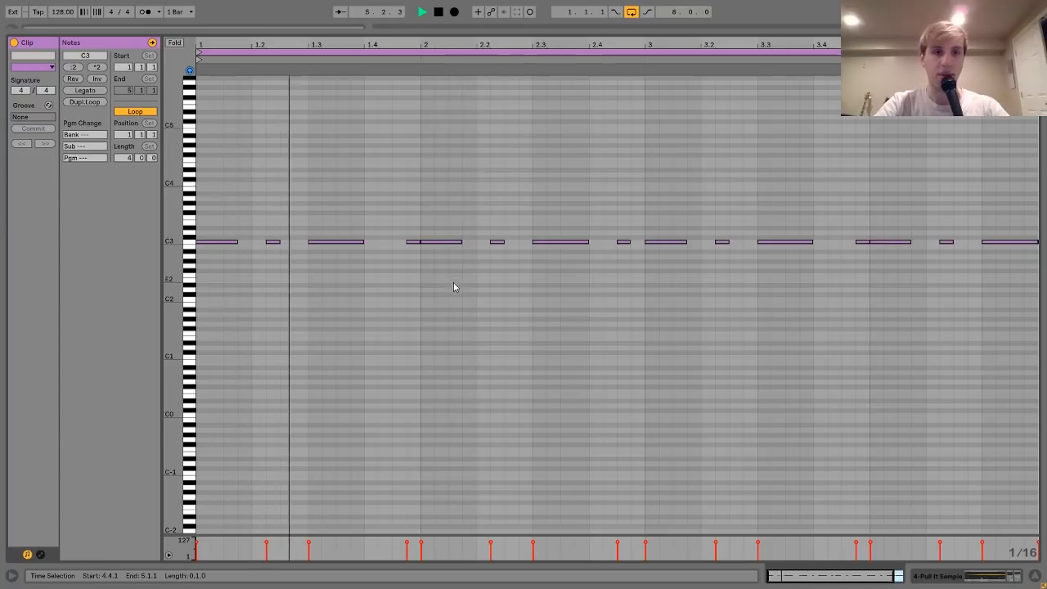
{"action": "key", "text": "space"}
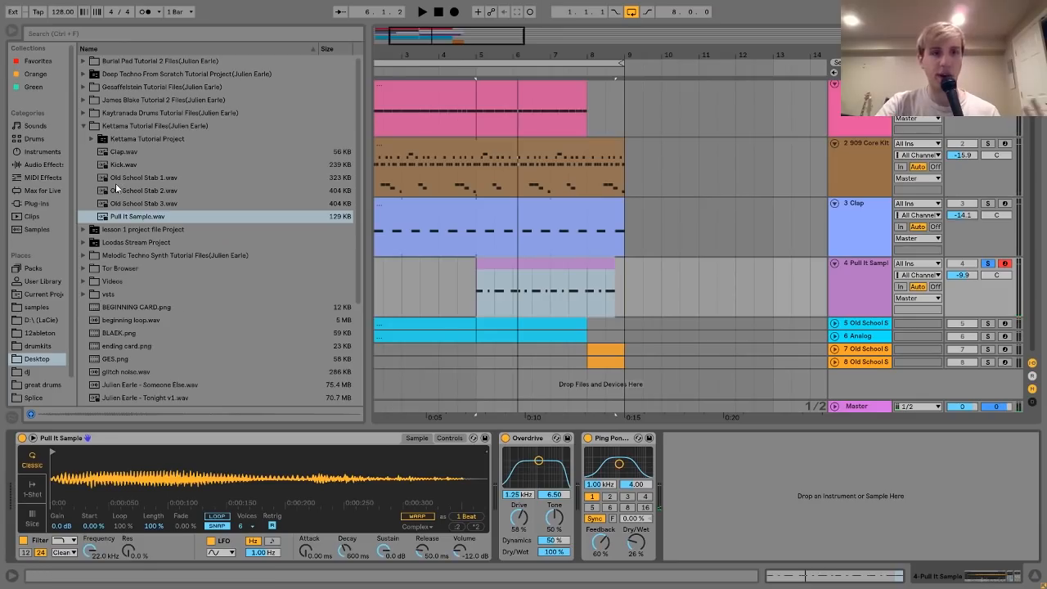
Step: Preview Pull It Sample.wav, and play its track with Ping Pong Delay bypassed, toggling Overdrive off and on
{"action": "left_click", "coordinate": [145, 219]}
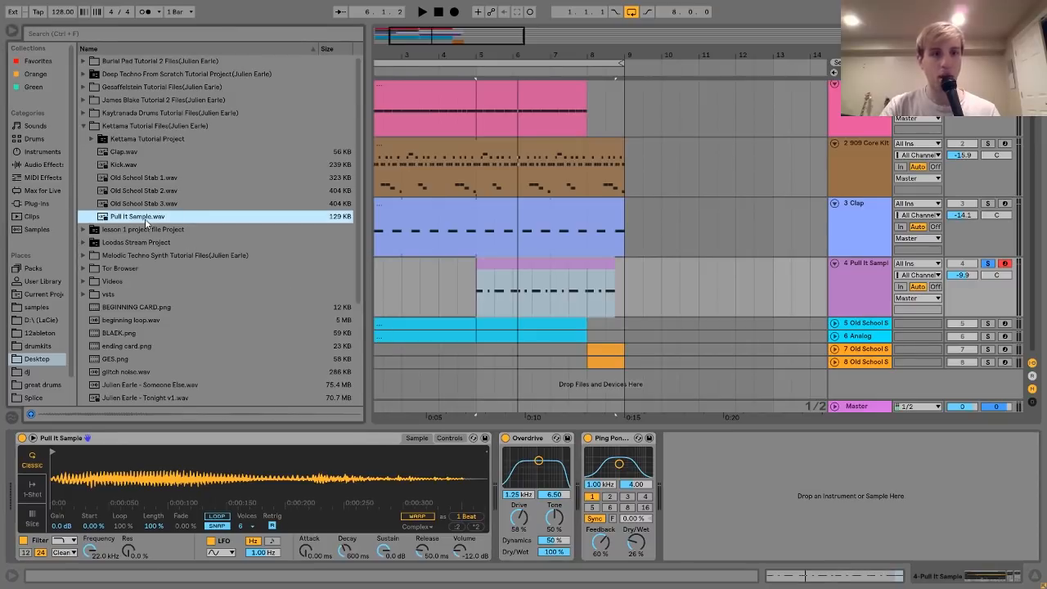
{"action": "key", "text": "space"}
{"action": "left_click", "coordinate": [589, 438]}
{"action": "left_click", "coordinate": [505, 439]}
{"action": "left_click", "coordinate": [505, 439]}
{"action": "key", "text": "space"}
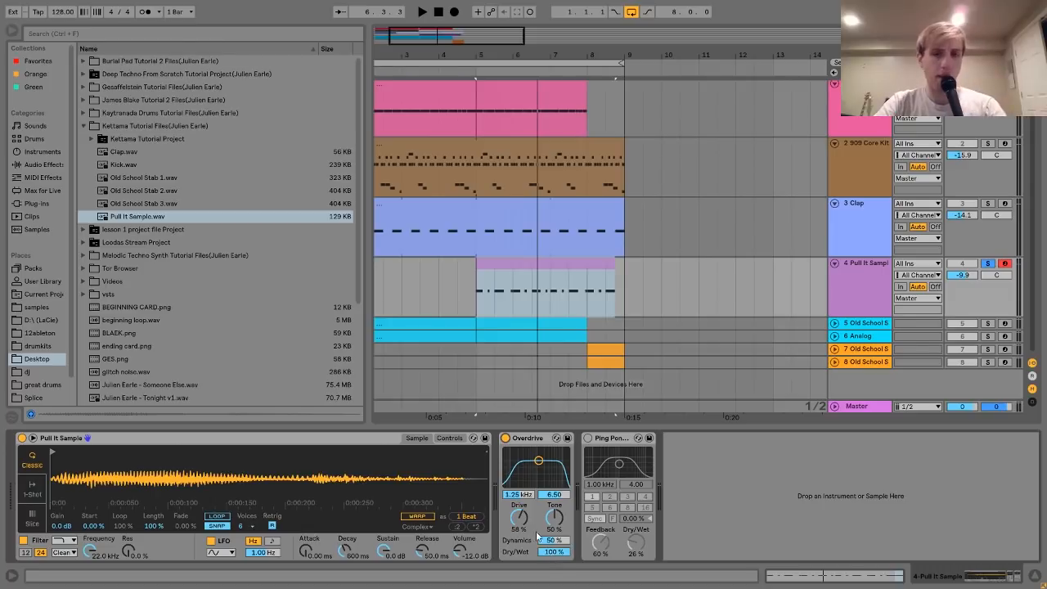
{"action": "key", "text": "space"}
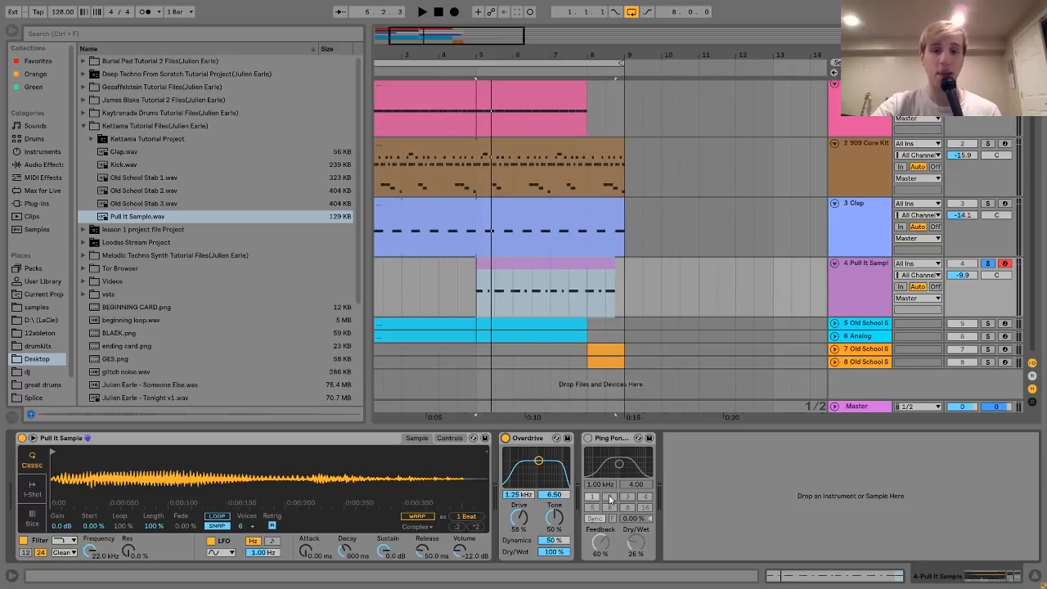
Step: Switch Ping Pong Delay back on for the Pull It Sample track and play the clip
{"action": "left_click", "coordinate": [588, 438]}
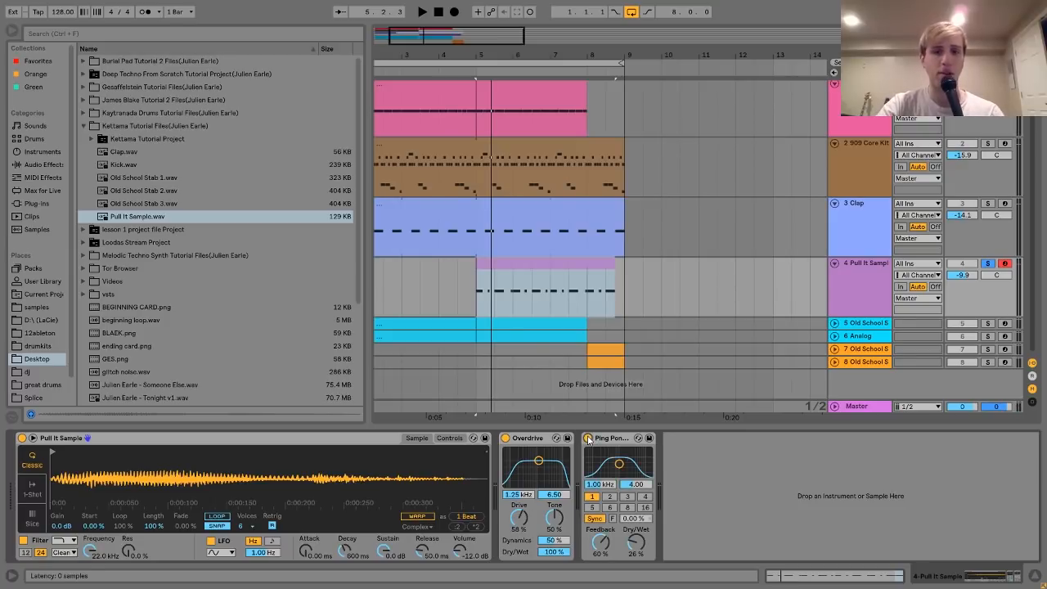
{"action": "key", "text": "space"}
{"action": "key", "text": "space"}
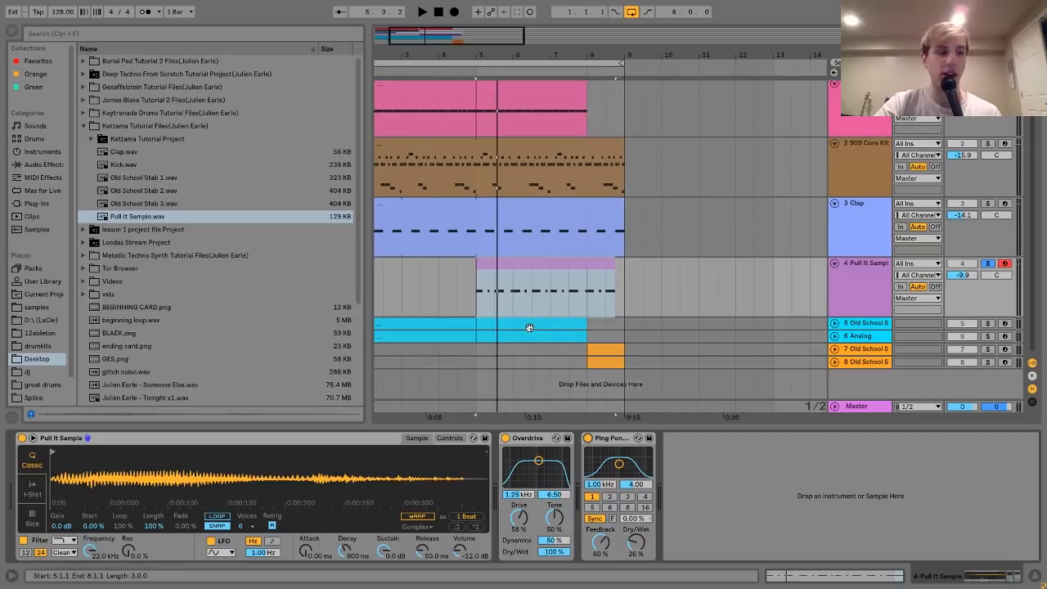
Step: Add the 909 Core Kit and Clap tracks to the solo, play them with Pull It Sample, and select its Ping Pong Delay
{"action": "left_click", "coordinate": [988, 144], "text": "ctrl"}
{"action": "left_click", "coordinate": [989, 204], "text": "ctrl"}
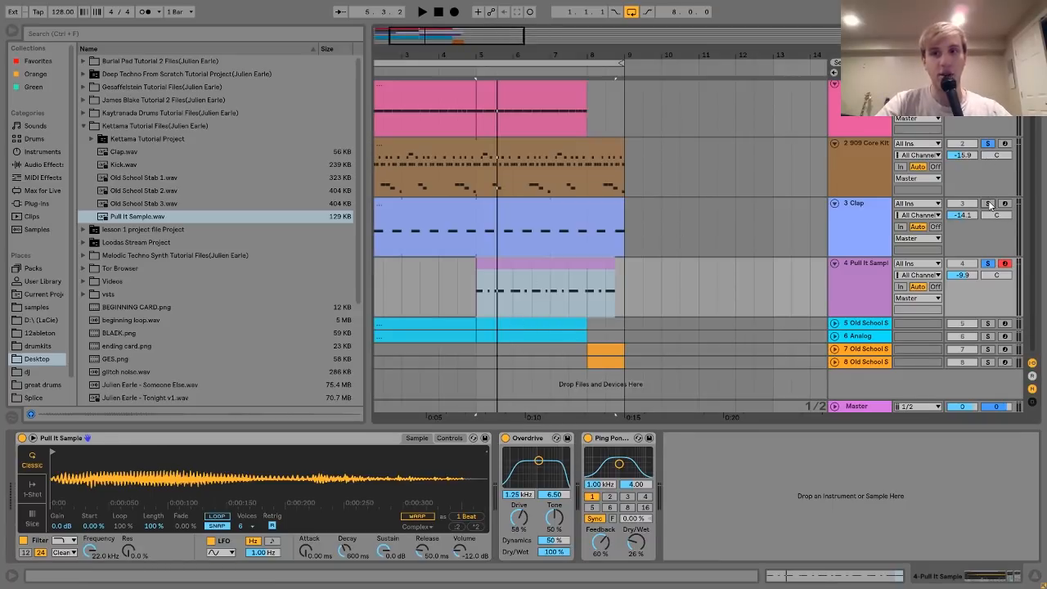
{"action": "key", "text": "space"}
{"action": "left_click", "coordinate": [876, 269]}
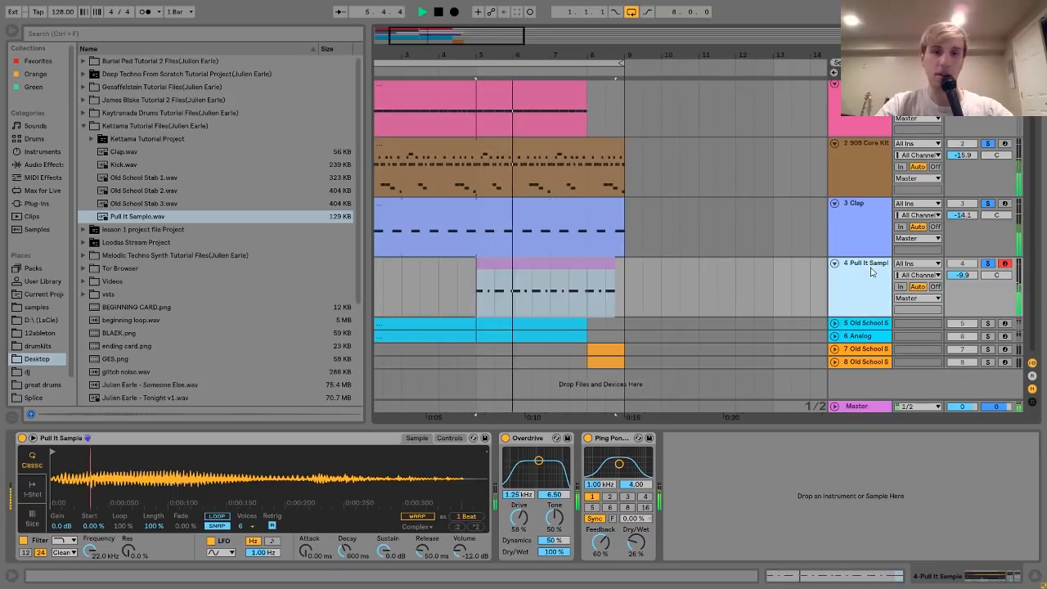
{"action": "key", "text": "space"}
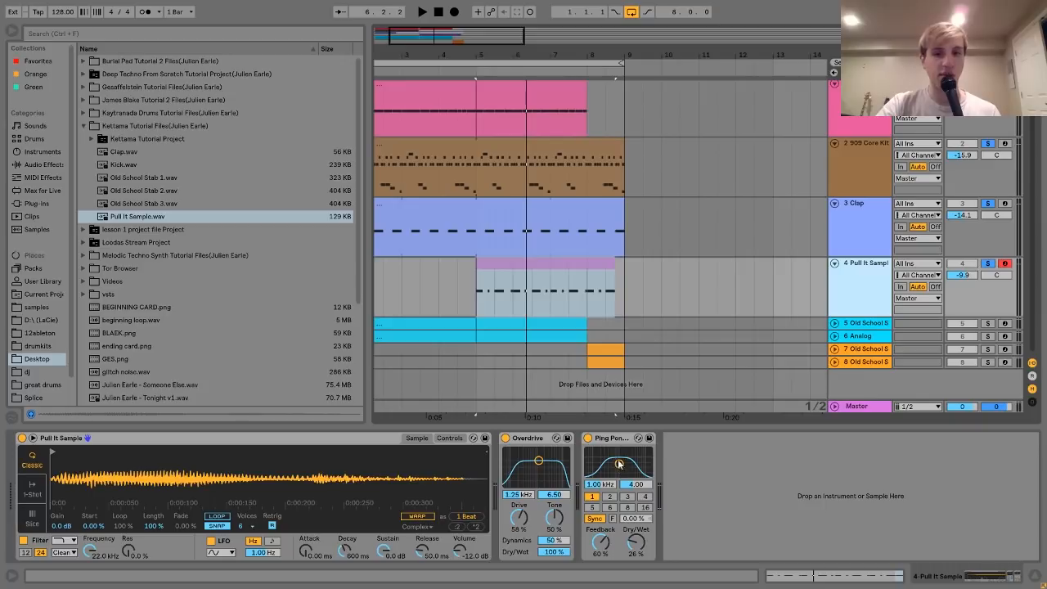
{"action": "left_click", "coordinate": [612, 441]}
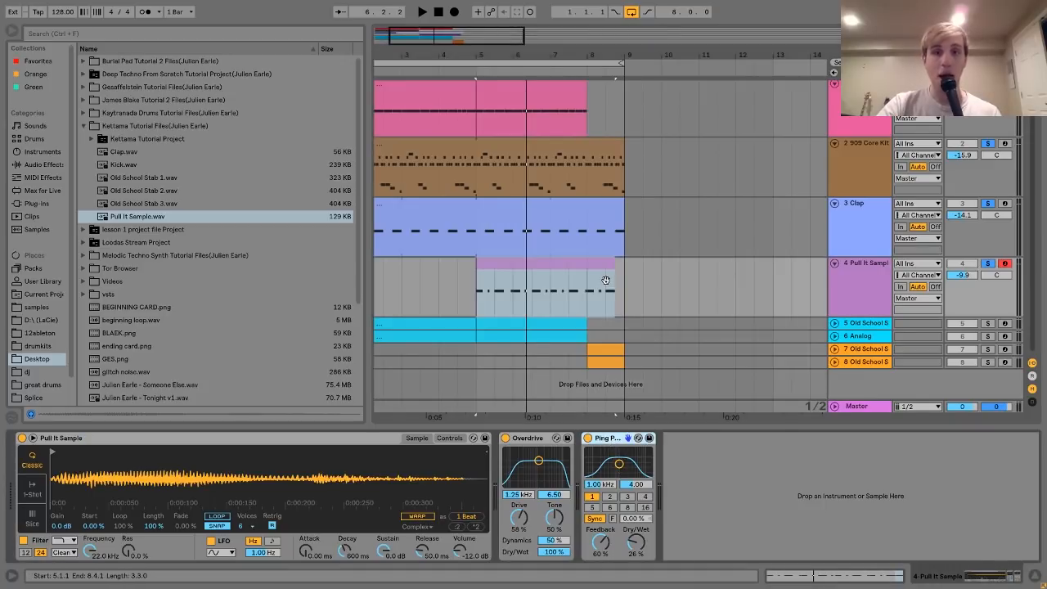
Step: Loop the first four bars of the Old School Stab 1 clip, solo it with the Analog track, and play while showing Analog's devices
{"action": "scroll", "coordinate": [606, 284], "scroll_direction": "down", "scroll_amount": 2}
{"action": "left_click", "coordinate": [426, 326]}
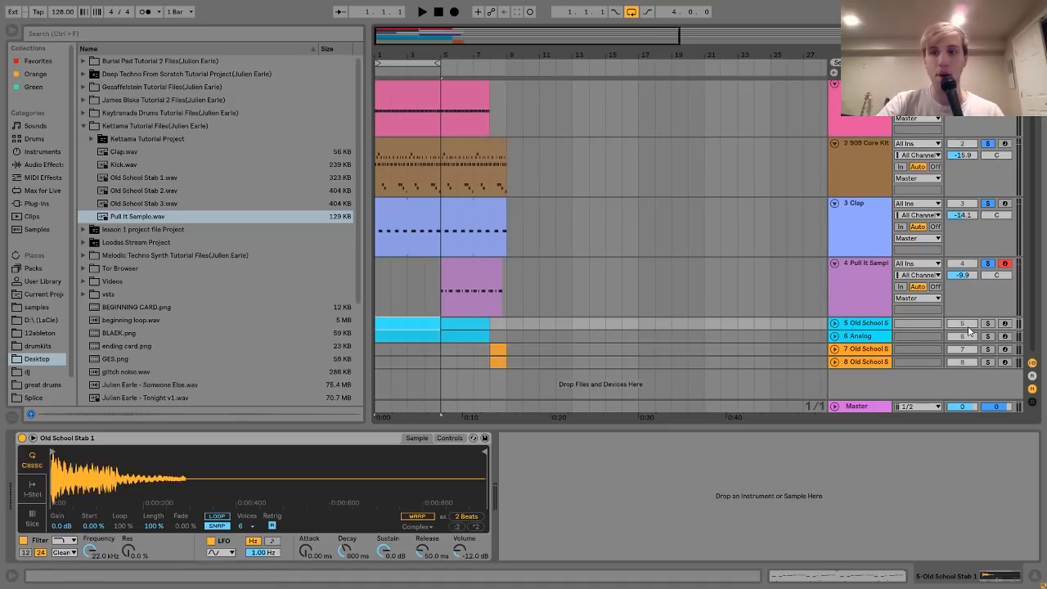
{"action": "left_click", "coordinate": [987, 324]}
{"action": "left_click", "coordinate": [988, 336], "text": "ctrl"}
{"action": "key", "text": "space"}
{"action": "left_click", "coordinate": [859, 336]}
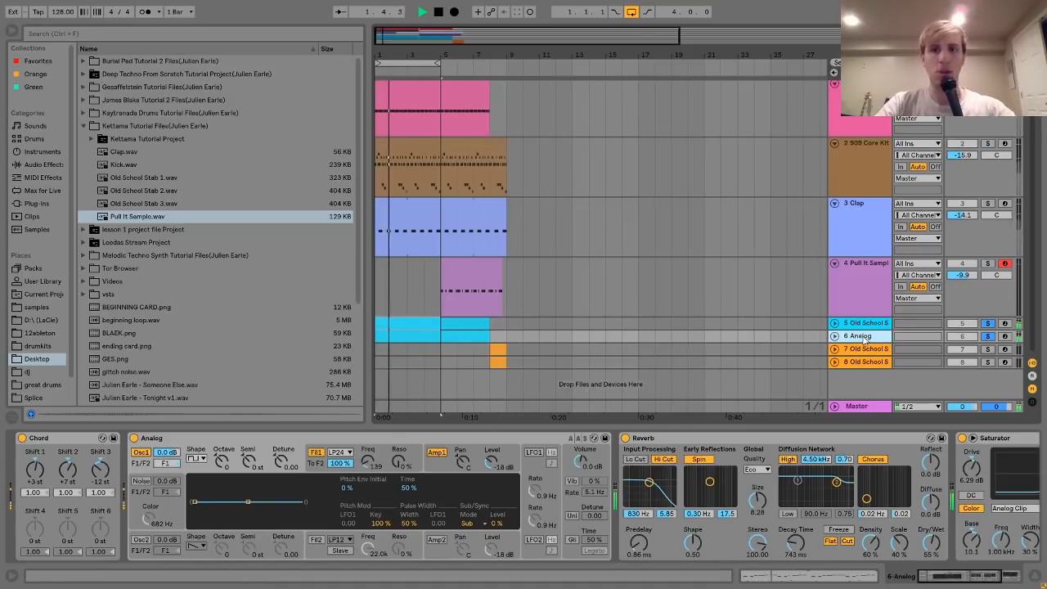
Step: Leave only the Old School Stab 1 track soloed, unfold it, and play its four-bar loop
{"action": "left_click", "coordinate": [865, 325]}
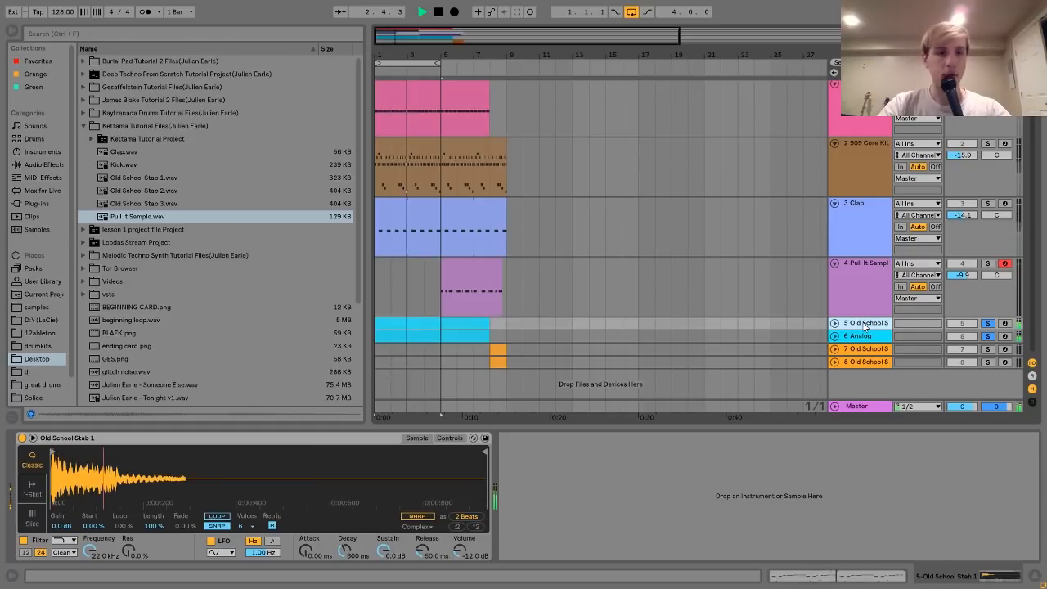
{"action": "key", "text": "space"}
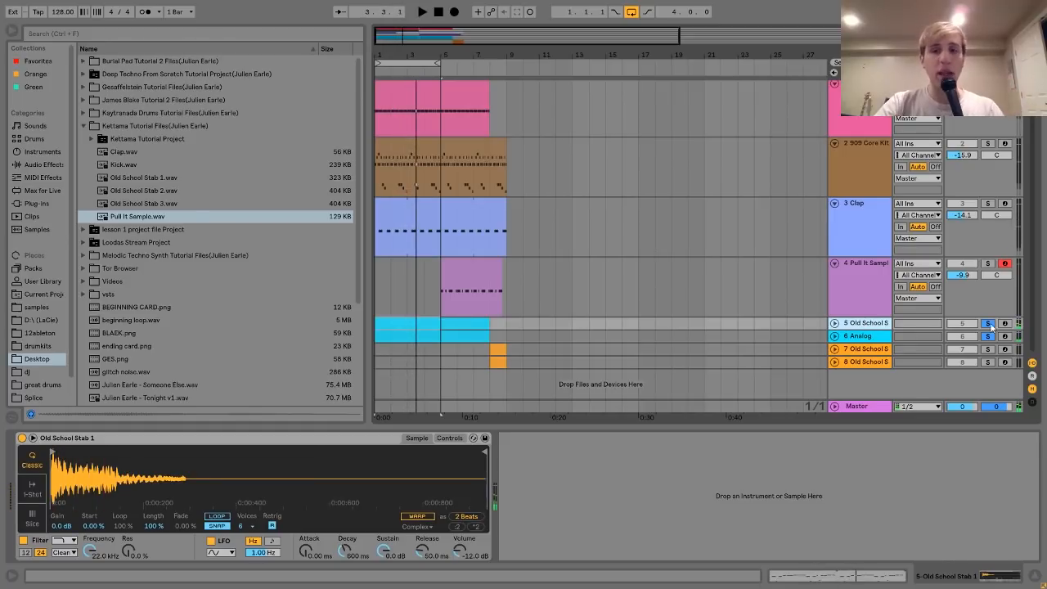
{"action": "left_click", "coordinate": [835, 324]}
{"action": "key", "text": "space"}
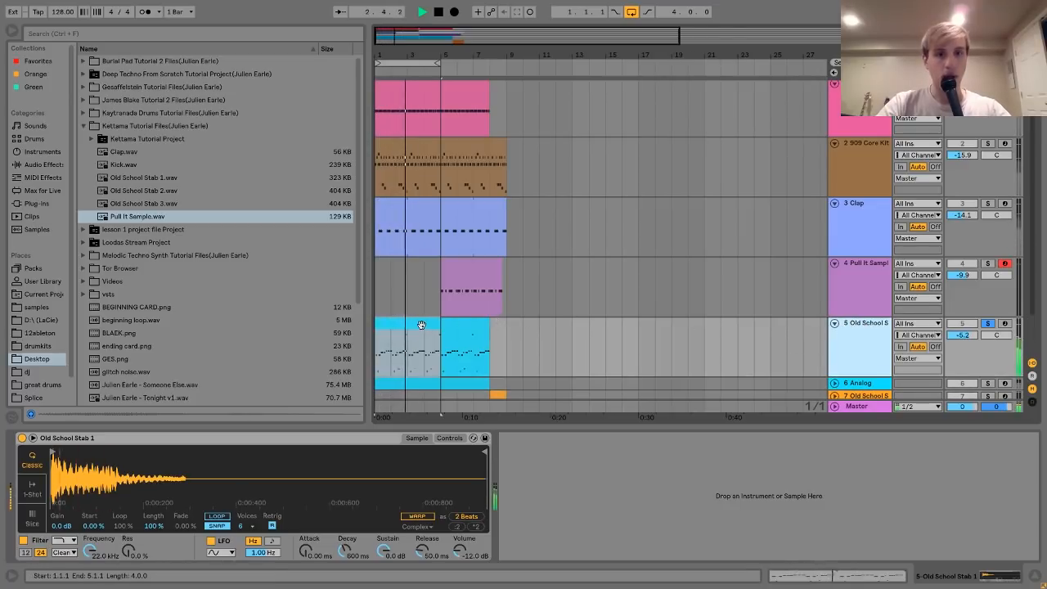
{"action": "key", "text": "space"}
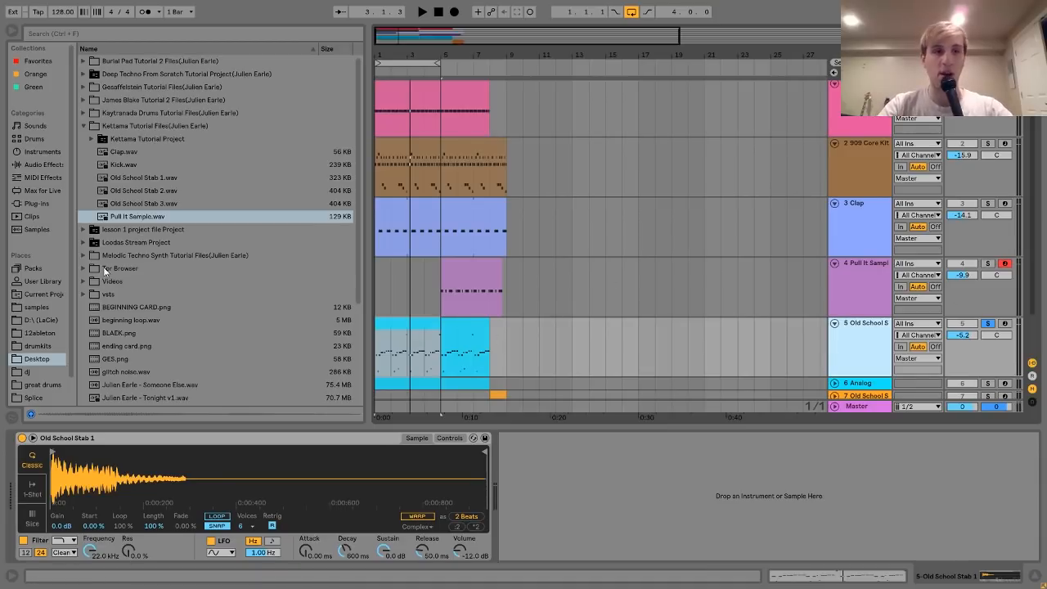
Step: Preview Old School Stab 1.wav, Old School Stab 2.wav and Old School Stab 3.wav from the Kettama tutorial files
{"action": "left_click", "coordinate": [115, 177]}
{"action": "key", "text": "Down"}
{"action": "key", "text": "Down"}
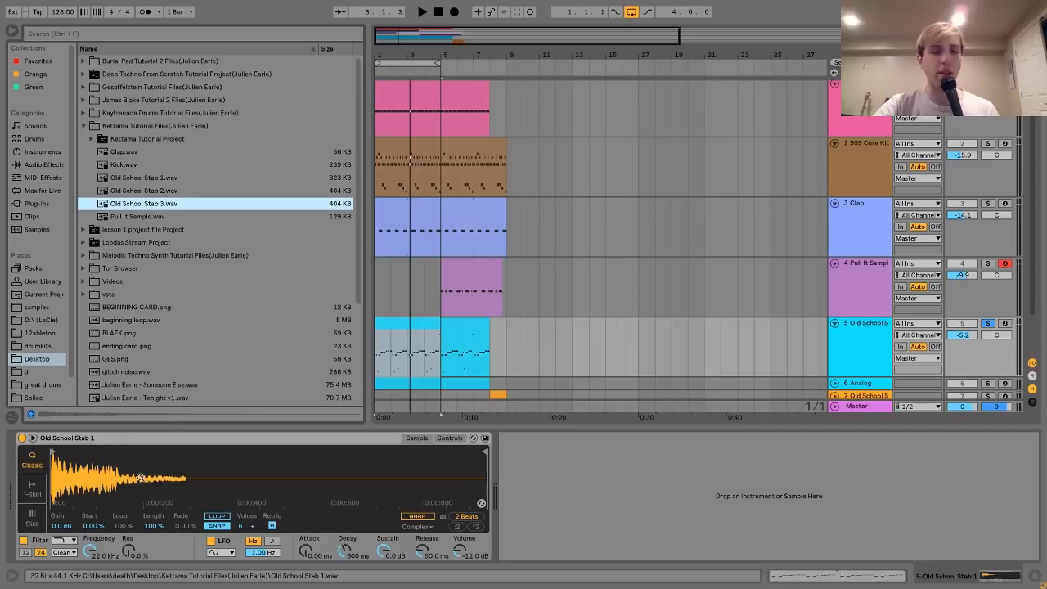
Step: Open the notes of the first Old School Stab 1 clip and play the pattern from the start
{"action": "left_click", "coordinate": [408, 318]}
{"action": "double_click", "coordinate": [408, 318]}
{"action": "key", "text": "space"}
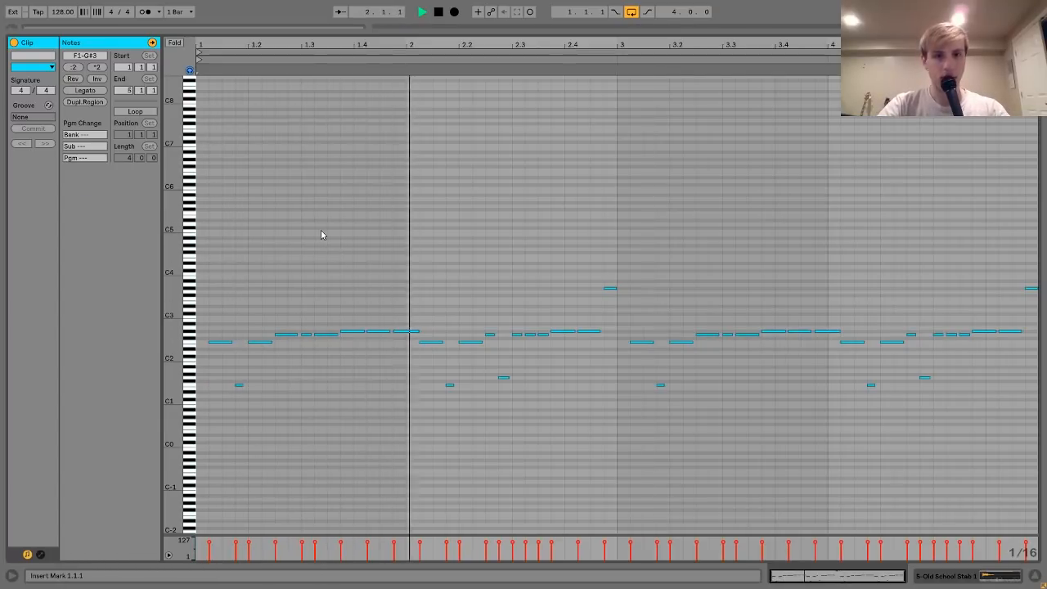
{"action": "key", "text": "space"}
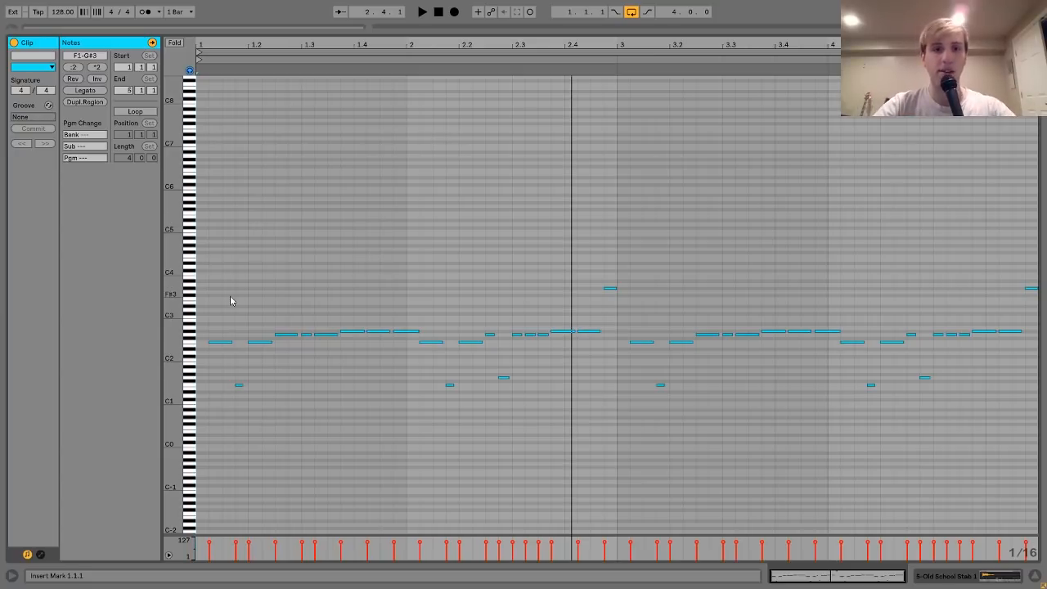
{"action": "key", "text": "space"}
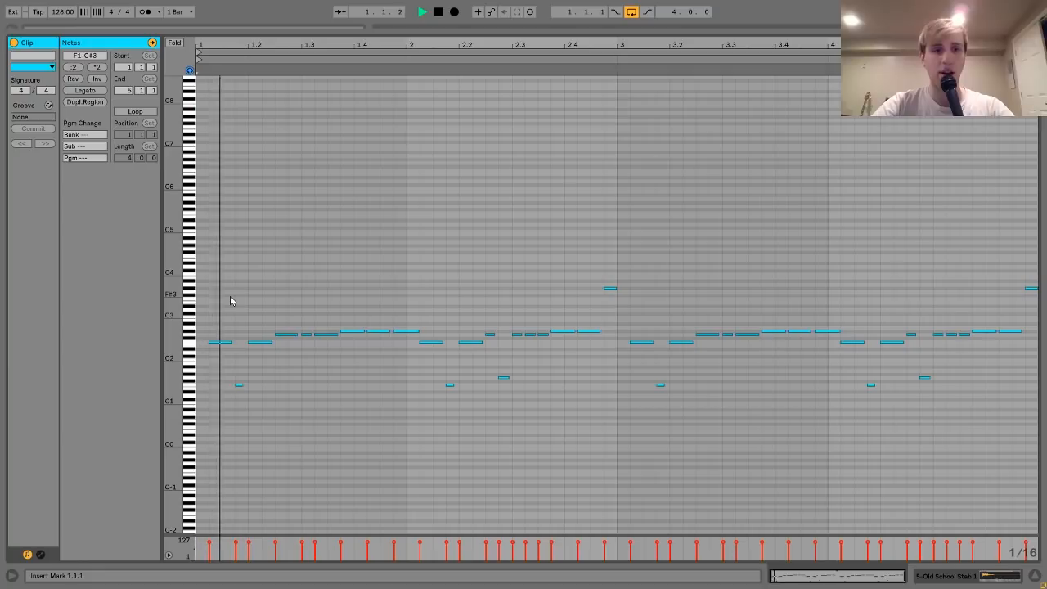
{"action": "key", "text": "space"}
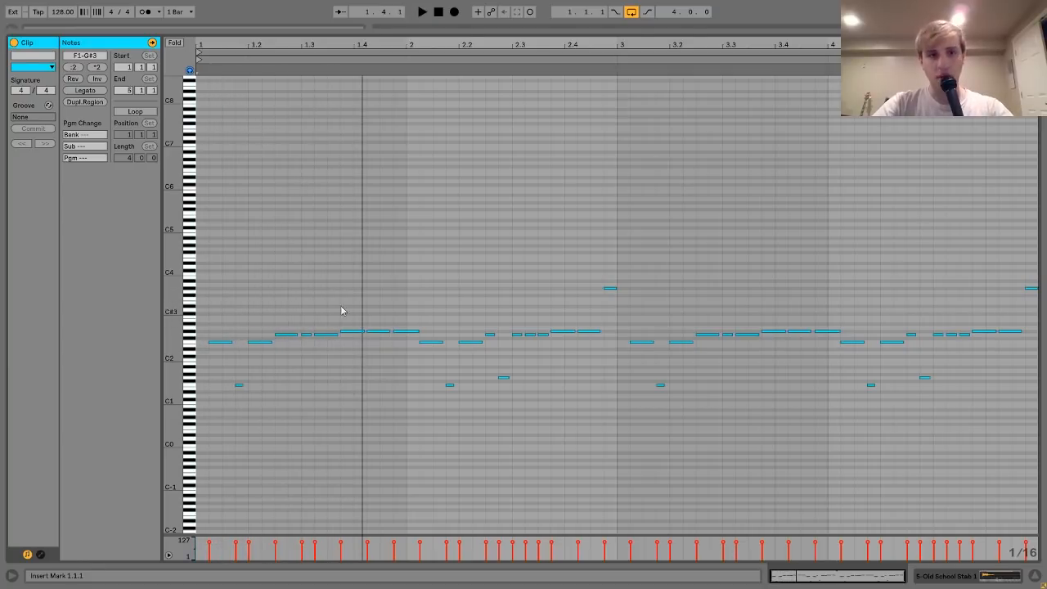
Step: Shorten all notes in the Old School Stab 1 clip slightly from their ends and play the pattern
{"action": "left_click_drag", "start_coordinate": [311, 38], "coordinate": [436, 44]}
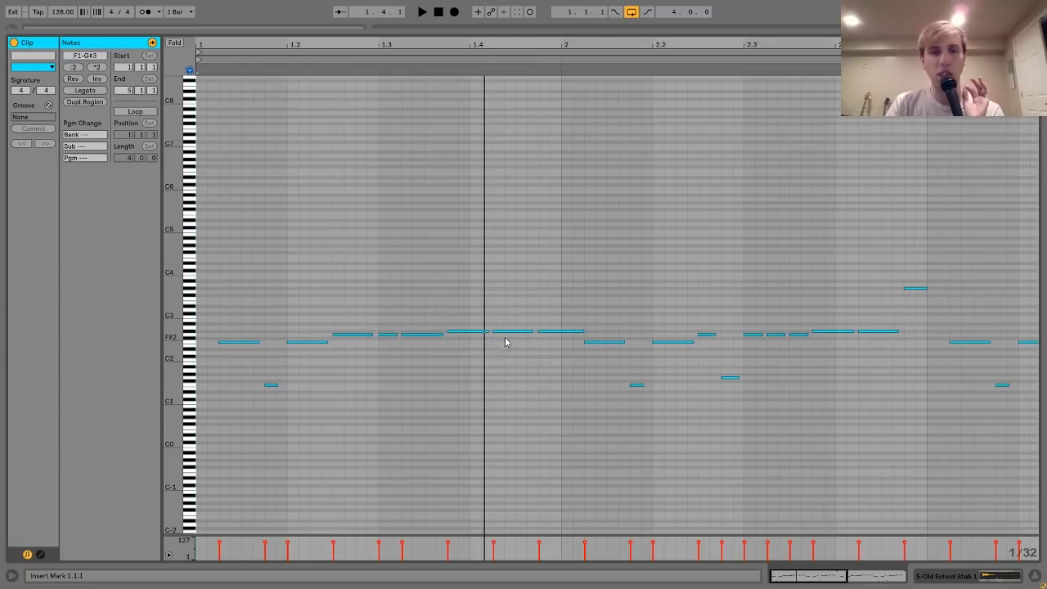
{"action": "key", "text": "ctrl+a"}
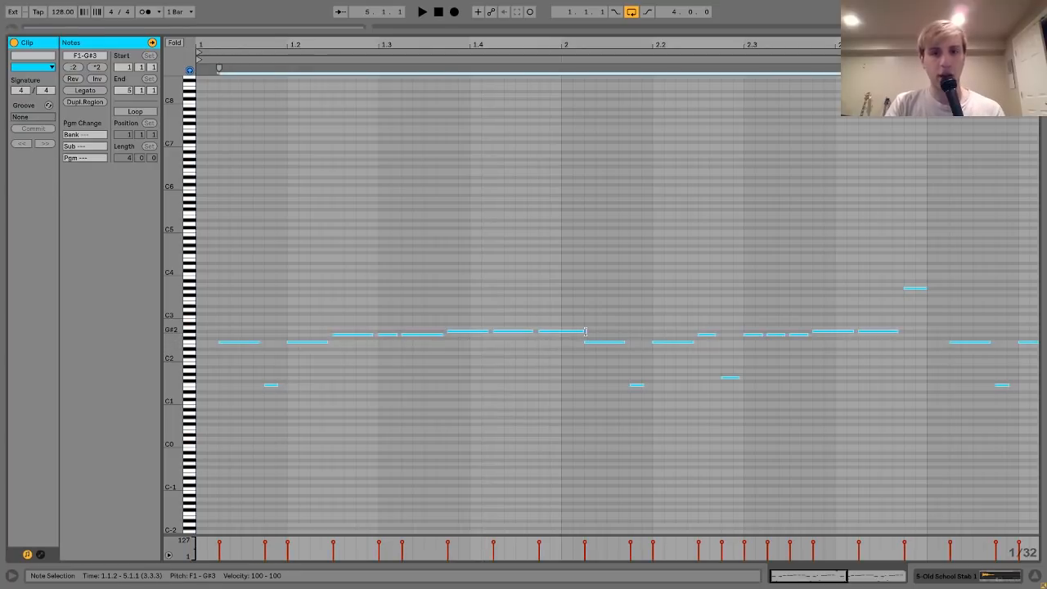
{"action": "left_click_drag", "start_coordinate": [583, 331], "coordinate": [580, 331]}
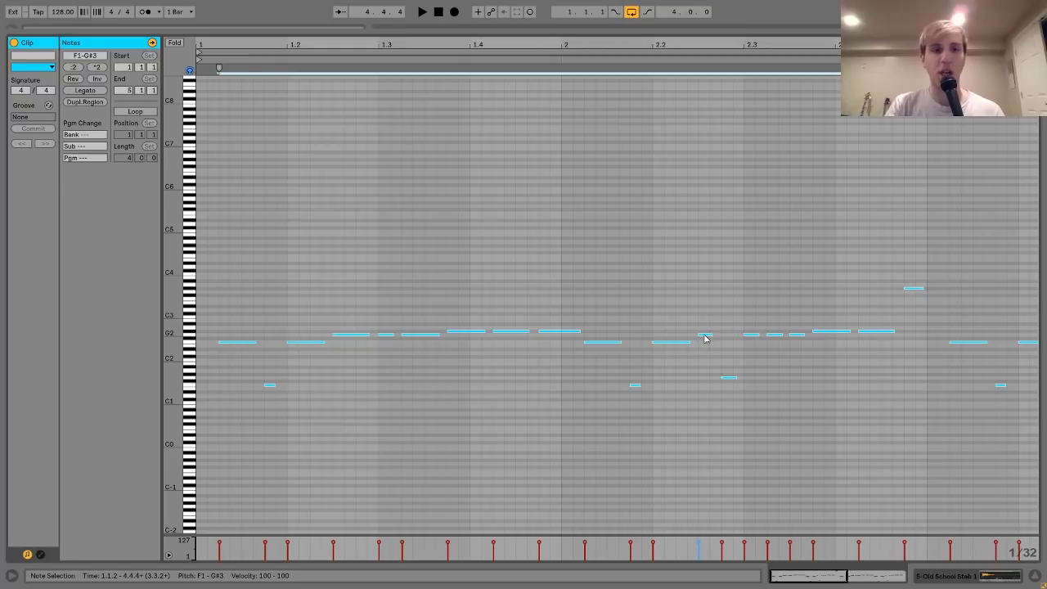
{"action": "key", "text": "space"}
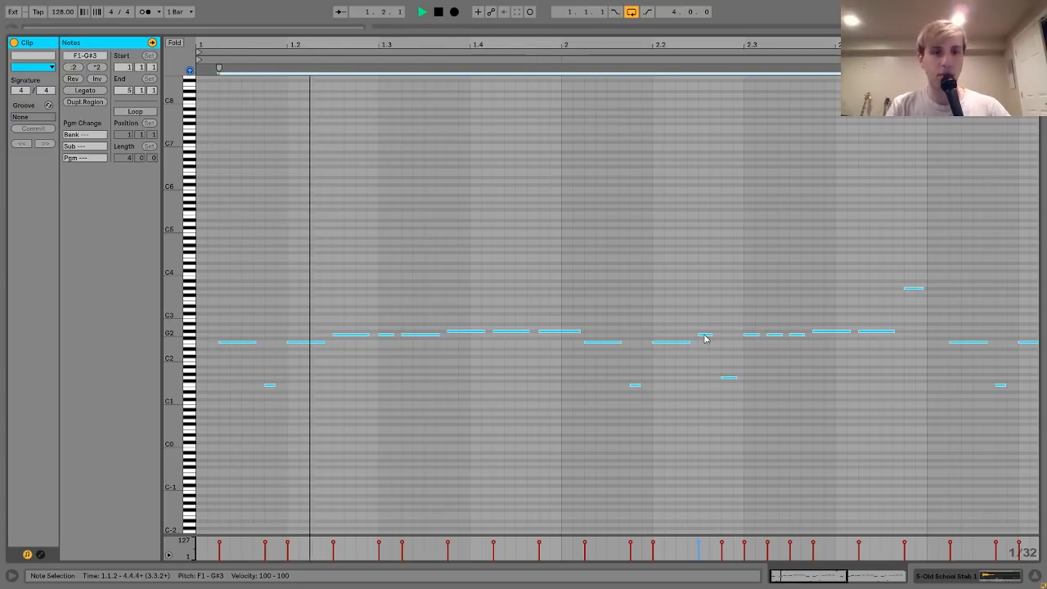
{"action": "key", "text": "space"}
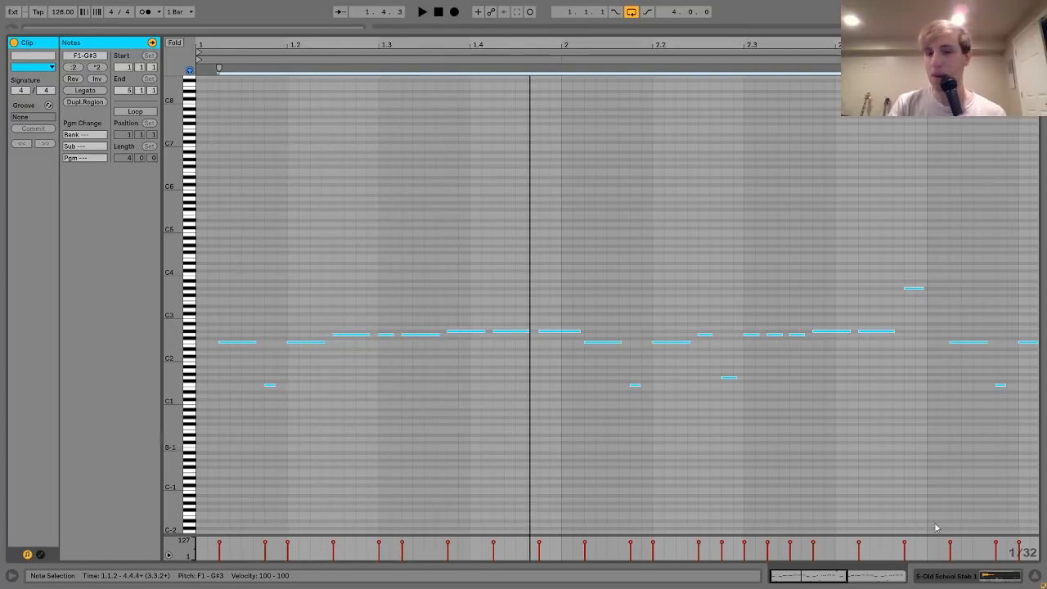
Step: Return to the Old School Stab 1 sampler, preview Old School Stab 1.wav, and show the sampler's filter, LFO and envelope controls
{"action": "left_click", "coordinate": [1003, 582]}
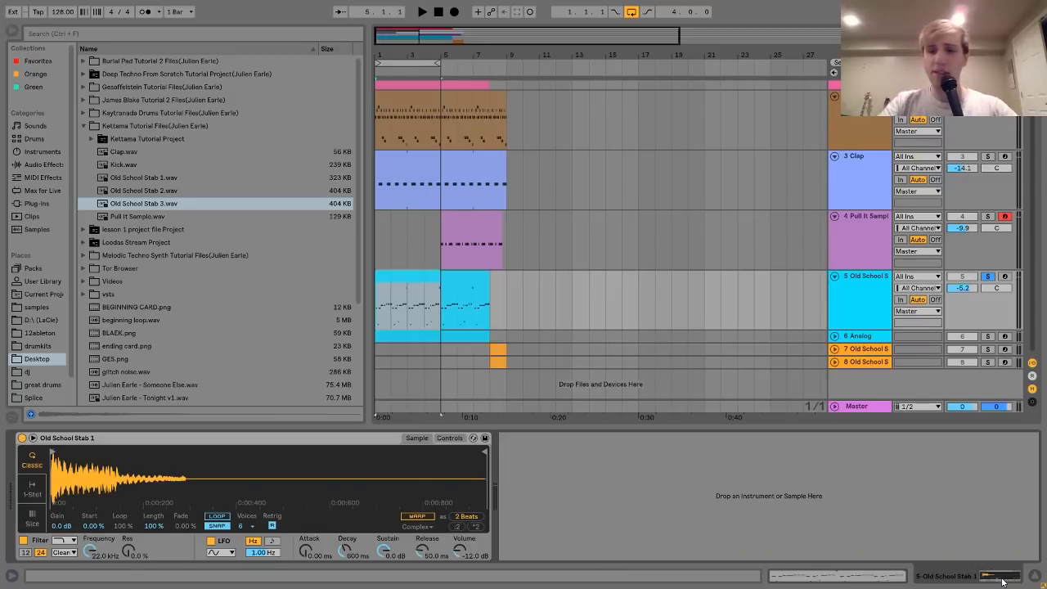
{"action": "left_click", "coordinate": [392, 276]}
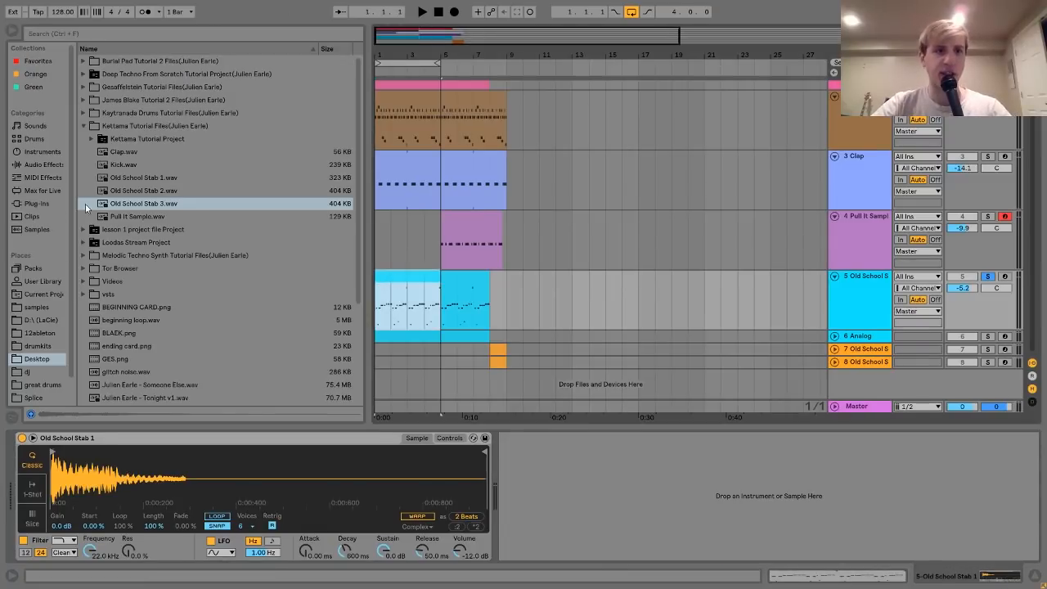
{"action": "left_click", "coordinate": [148, 177]}
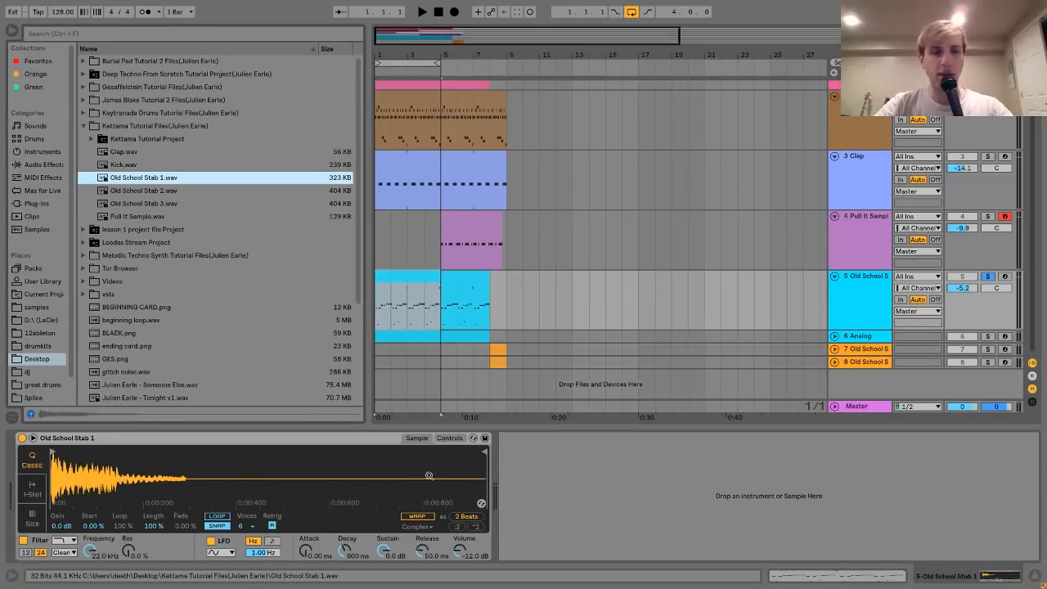
{"action": "left_click", "coordinate": [450, 439]}
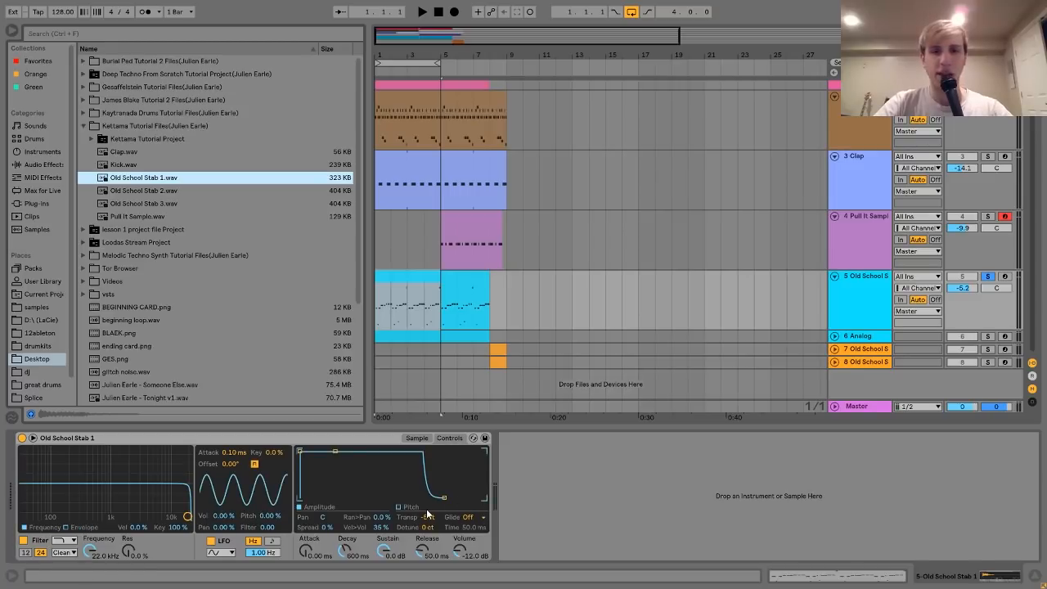
Step: Play Analog together with Old School Stab 1, and play Analog's unfolded first clip with only the Analog track soloed
{"action": "left_click", "coordinate": [988, 336]}
{"action": "key", "text": "space"}
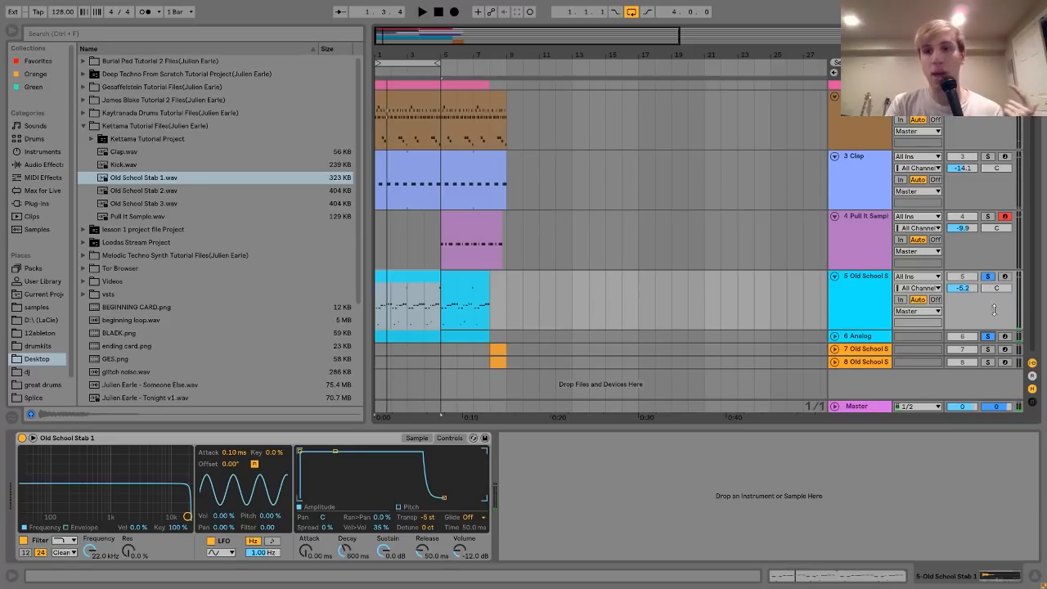
{"action": "left_click", "coordinate": [988, 275]}
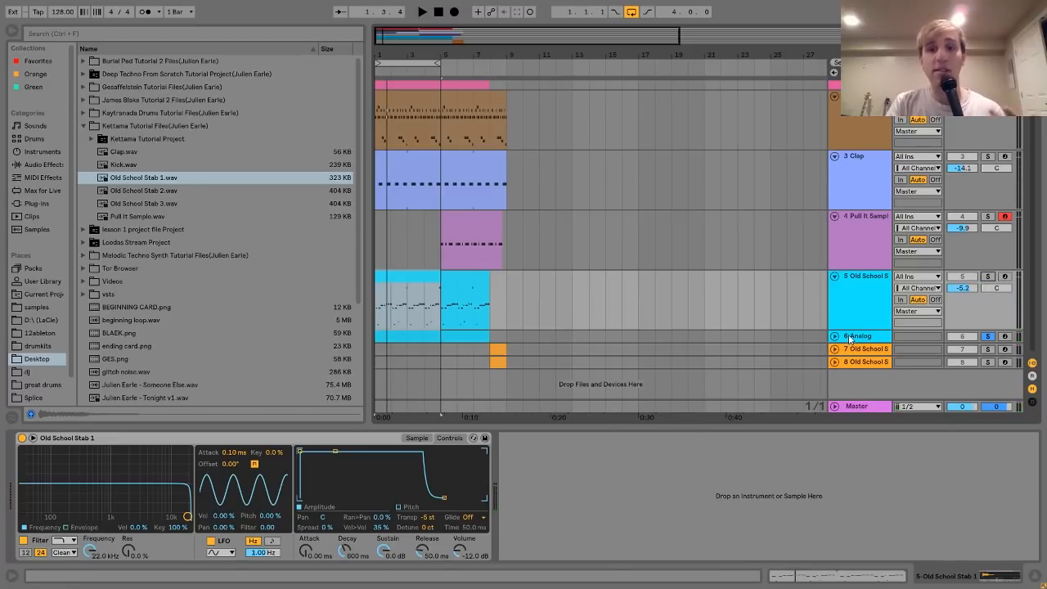
{"action": "left_click", "coordinate": [872, 337]}
{"action": "left_click", "coordinate": [835, 336]}
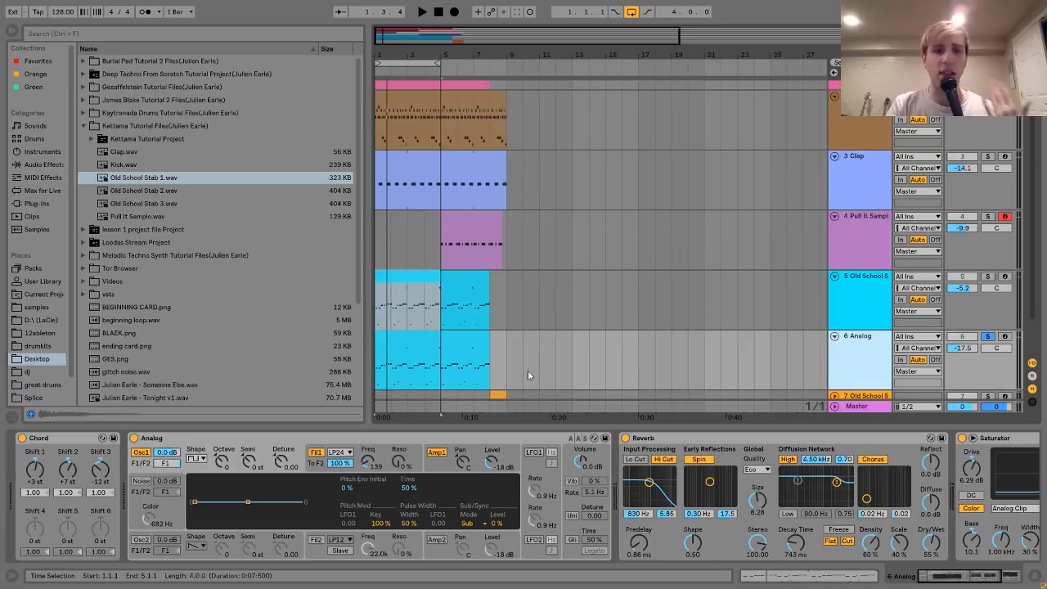
{"action": "left_click", "coordinate": [406, 339]}
{"action": "key", "text": "space"}
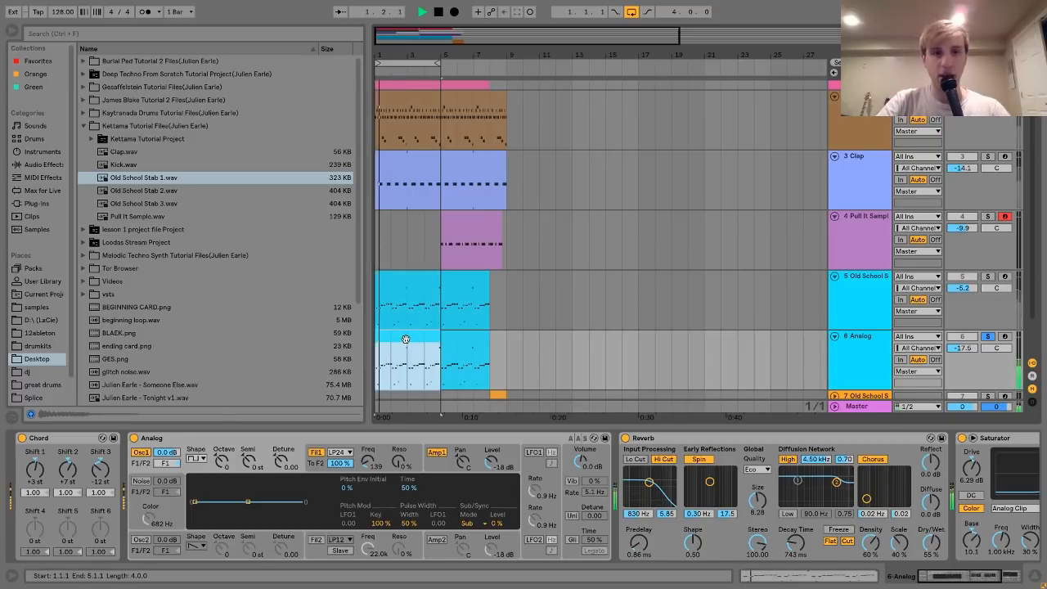
{"action": "key", "text": "space"}
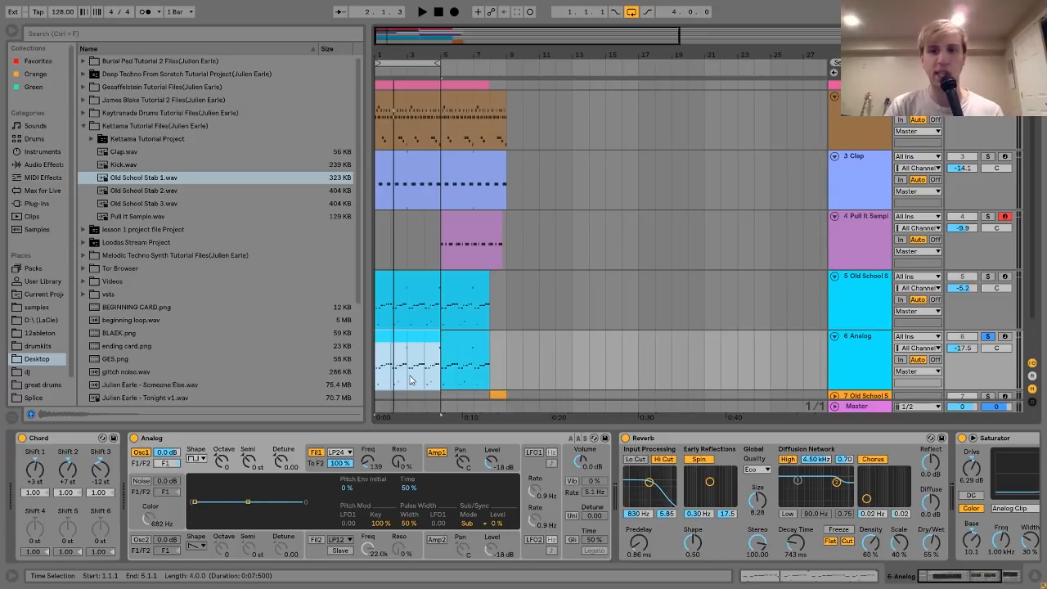
Step: Select the Analog instrument, check its track's first clip, and return to the Analog track's device chain
{"action": "scroll", "coordinate": [411, 378], "scroll_direction": "down", "scroll_amount": 2}
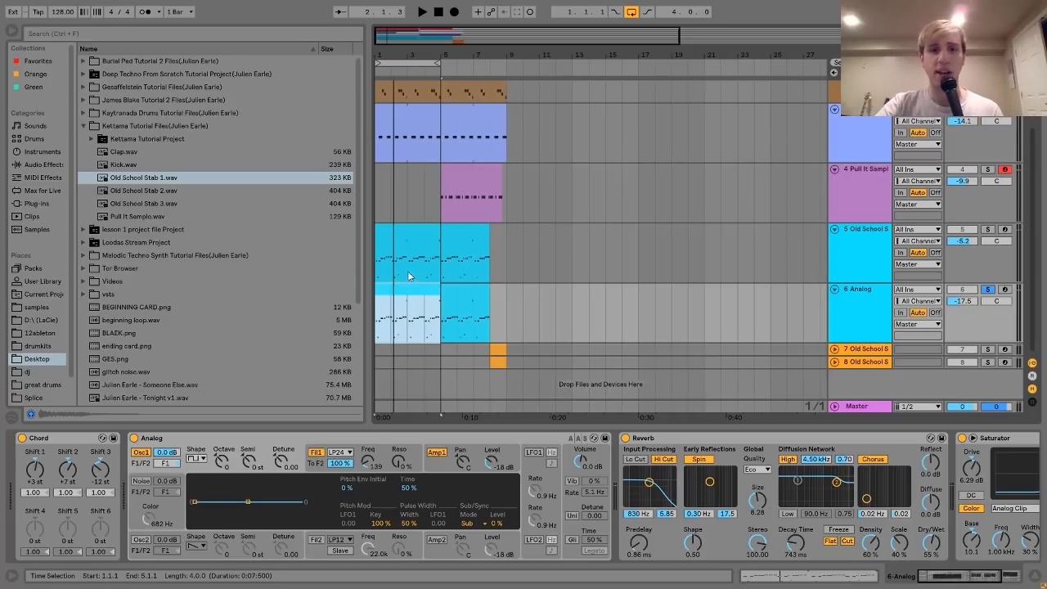
{"action": "left_click", "coordinate": [169, 439]}
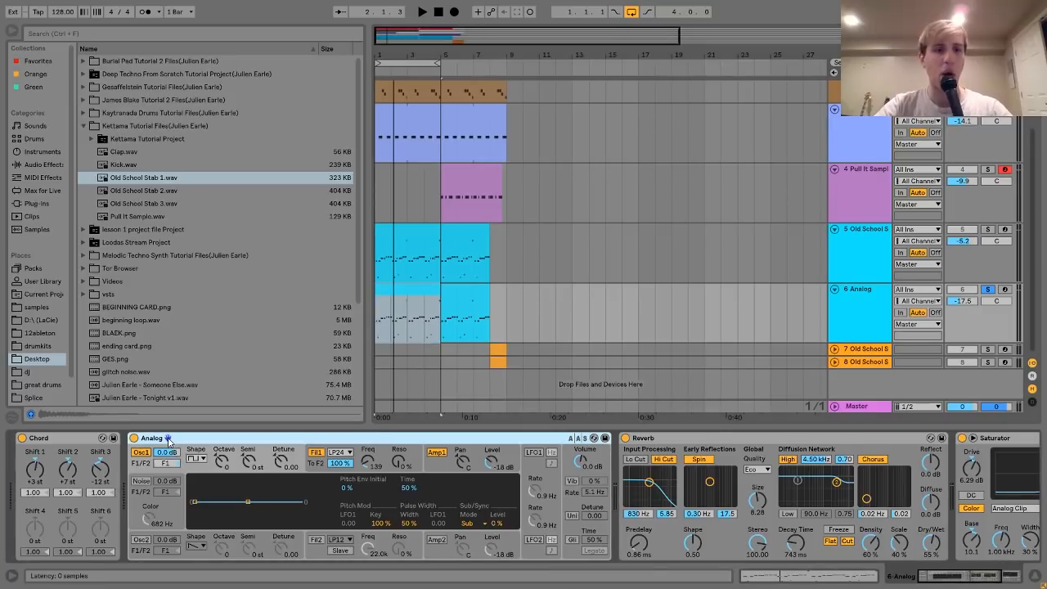
{"action": "double_click", "coordinate": [398, 297]}
{"action": "left_click", "coordinate": [947, 575]}
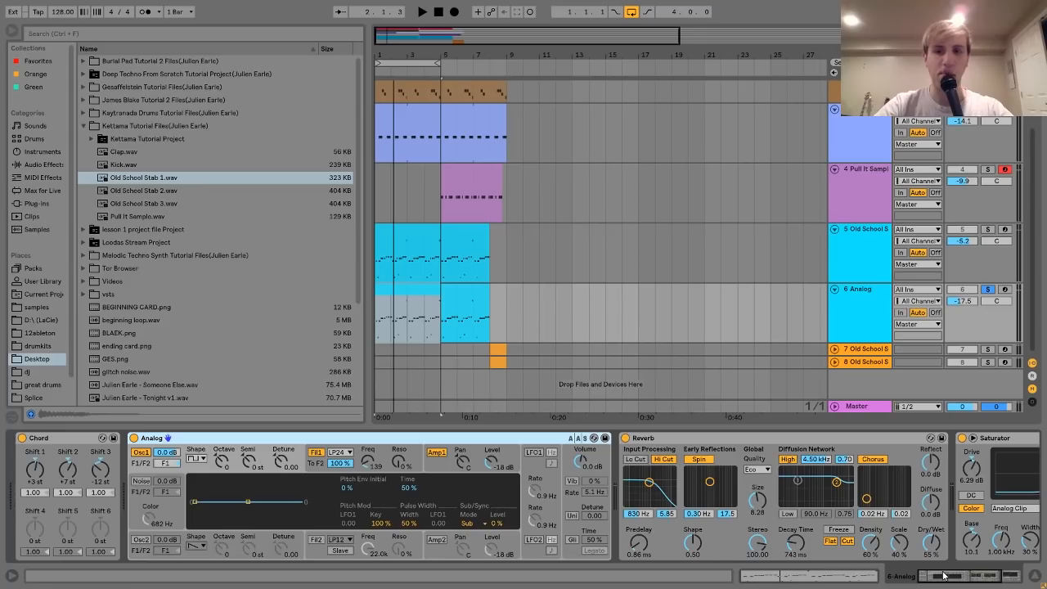
{"action": "left_click", "coordinate": [868, 240]}
{"action": "left_click", "coordinate": [865, 282]}
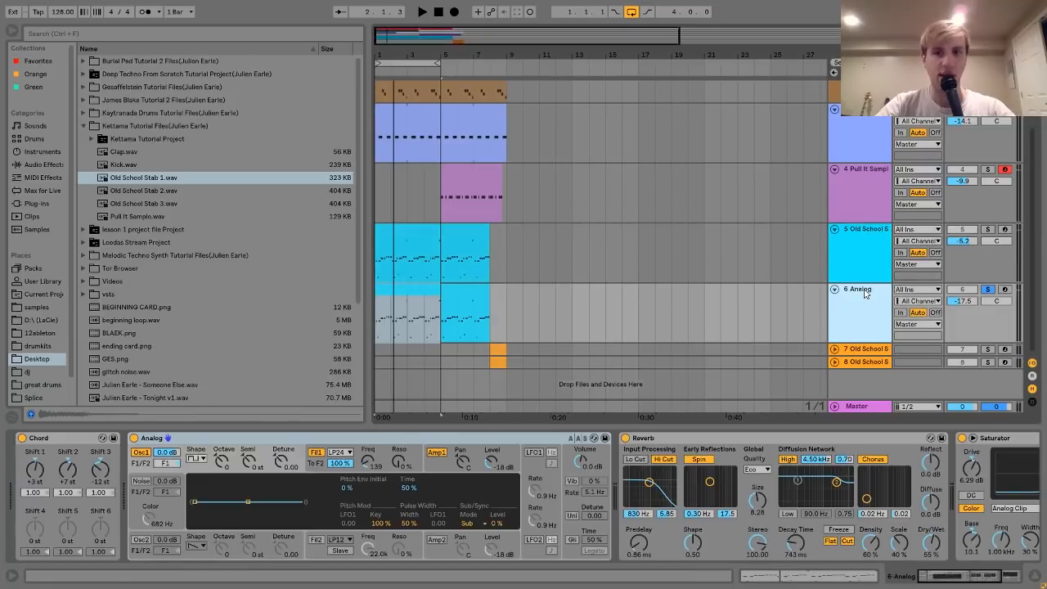
Step: Select the Analog track's Chord device, show Chord among the browser's MIDI effects, and play the layer briefly
{"action": "left_click", "coordinate": [41, 440]}
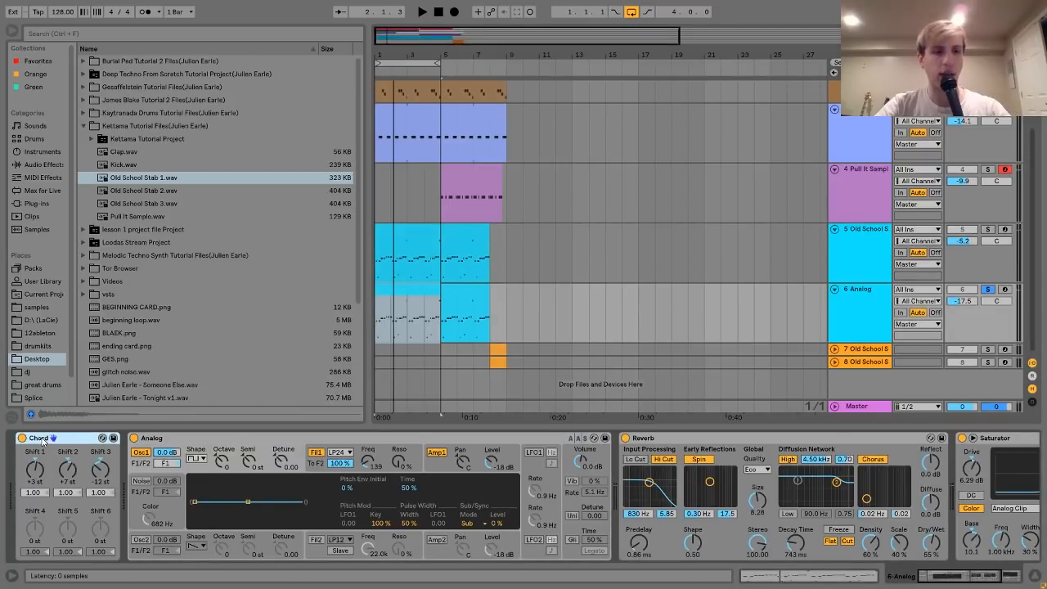
{"action": "left_click", "coordinate": [43, 165]}
{"action": "left_click", "coordinate": [40, 177]}
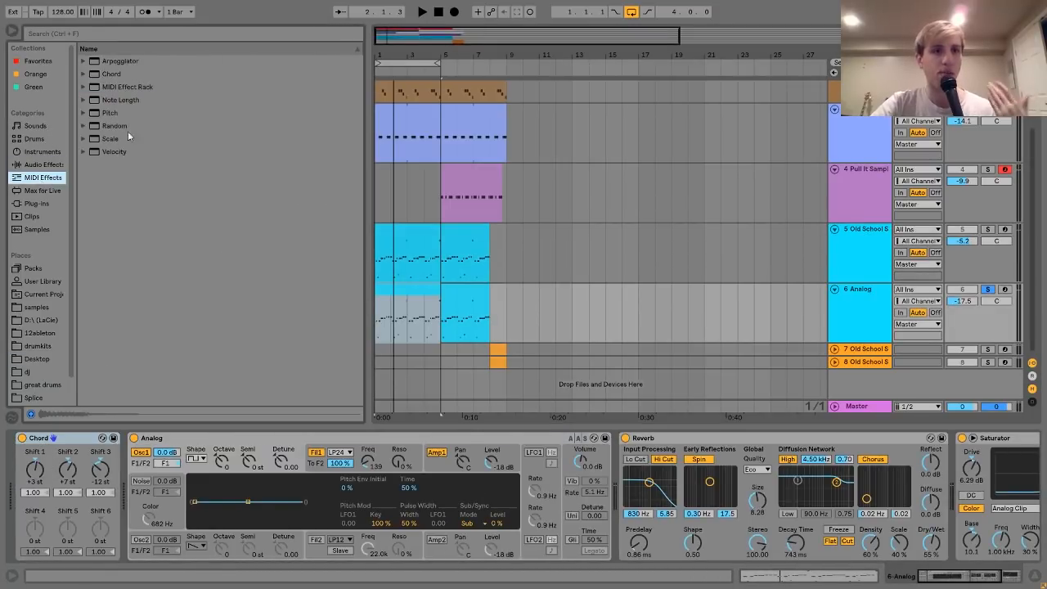
{"action": "left_click_drag", "start_coordinate": [107, 75], "coordinate": [65, 464]}
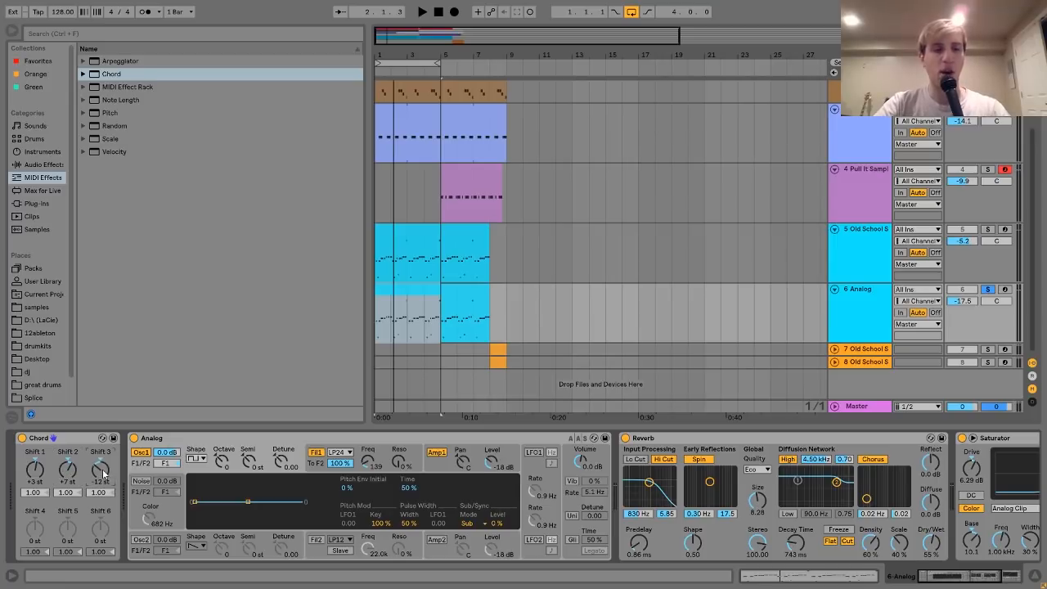
{"action": "key", "text": "space"}
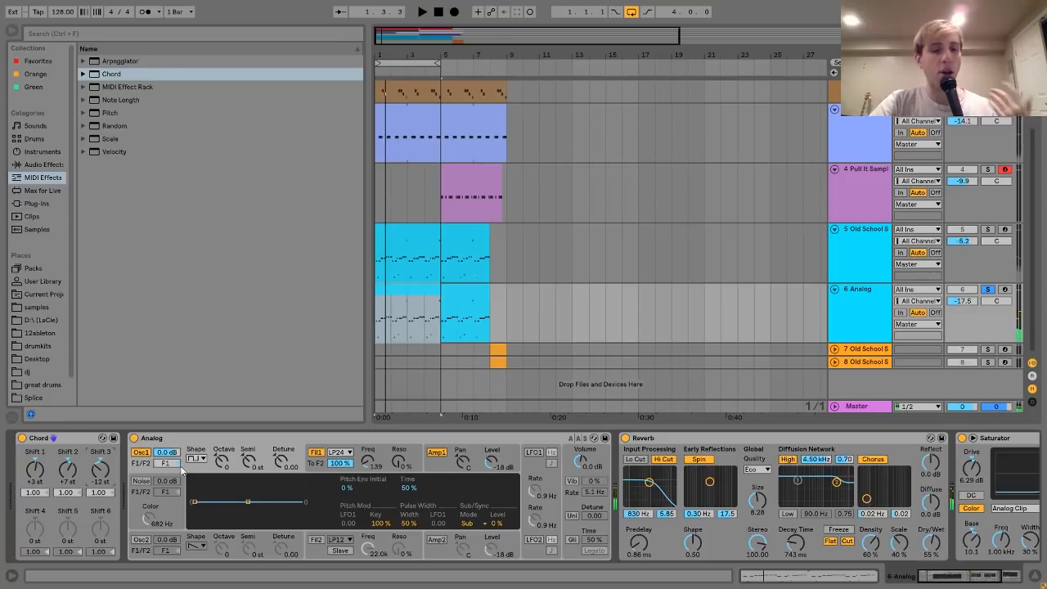
Step: Examine Analog's oscillator 1 waveform and filter 1 envelope settings, and play the layer
{"action": "left_click", "coordinate": [195, 449]}
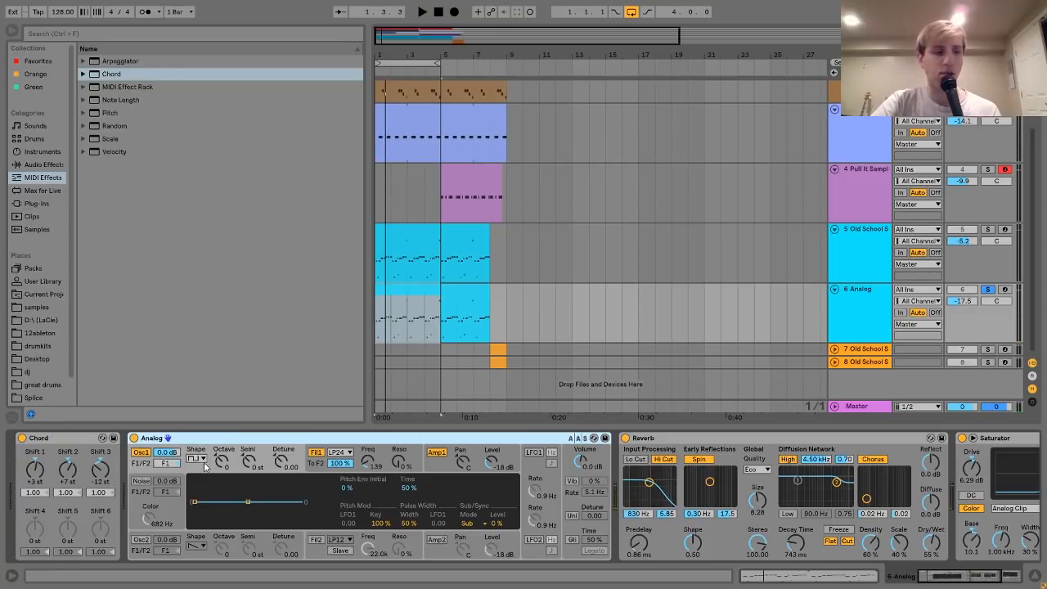
{"action": "left_click", "coordinate": [204, 462]}
{"action": "left_click", "coordinate": [207, 450]}
{"action": "scroll", "coordinate": [210, 447], "scroll_direction": "right", "scroll_amount": 2}
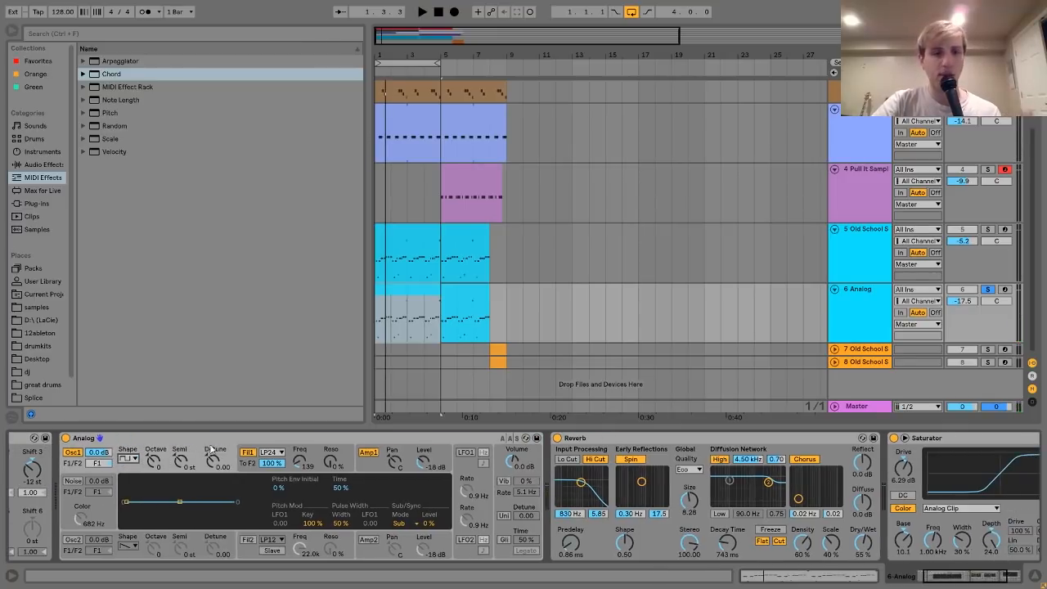
{"action": "left_click", "coordinate": [255, 463]}
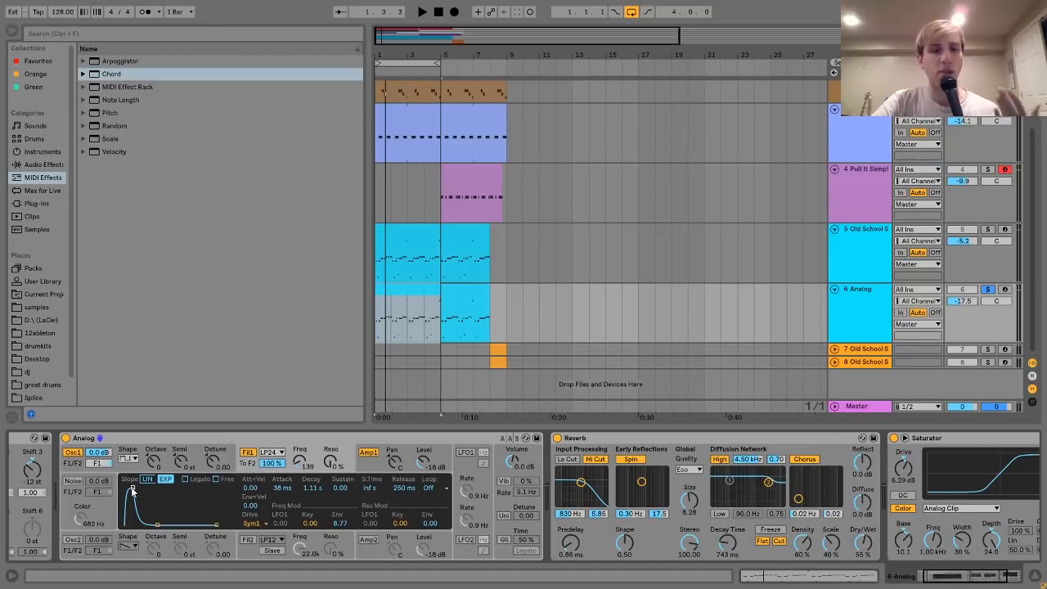
{"action": "key", "text": "space"}
{"action": "key", "text": "space"}
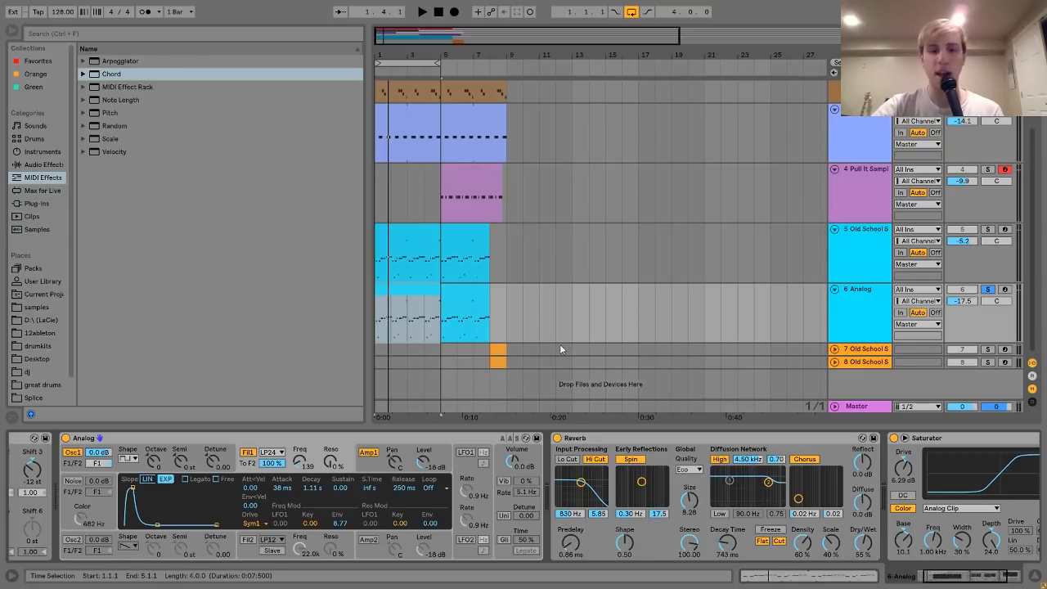
Step: Examine Analog's amp 1 envelope and the Reverb settings on its track, and play the layer briefly
{"action": "left_click", "coordinate": [364, 468]}
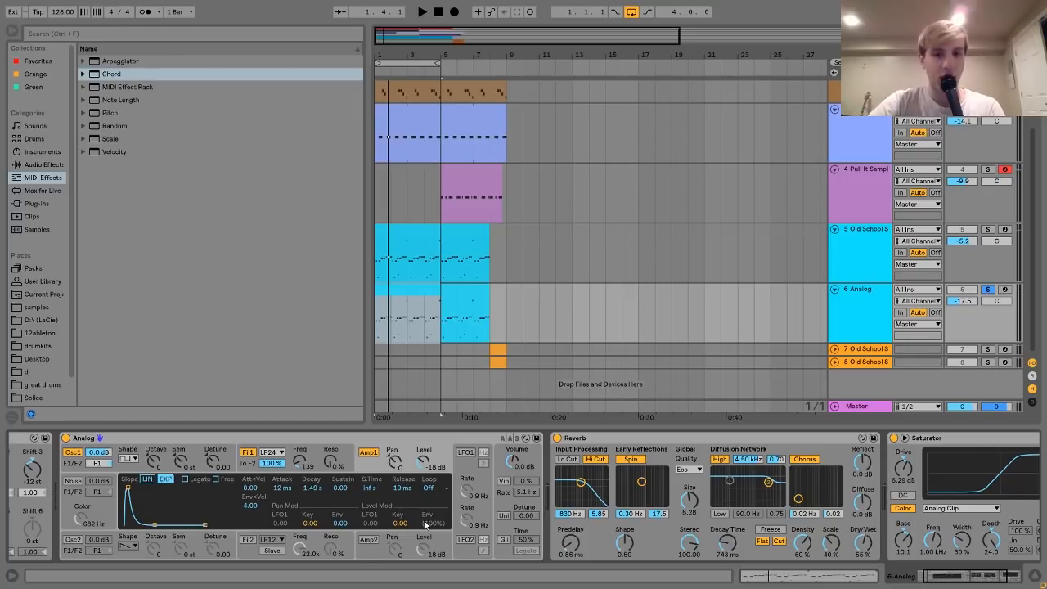
{"action": "scroll", "coordinate": [424, 524], "scroll_direction": "right", "scroll_amount": 5}
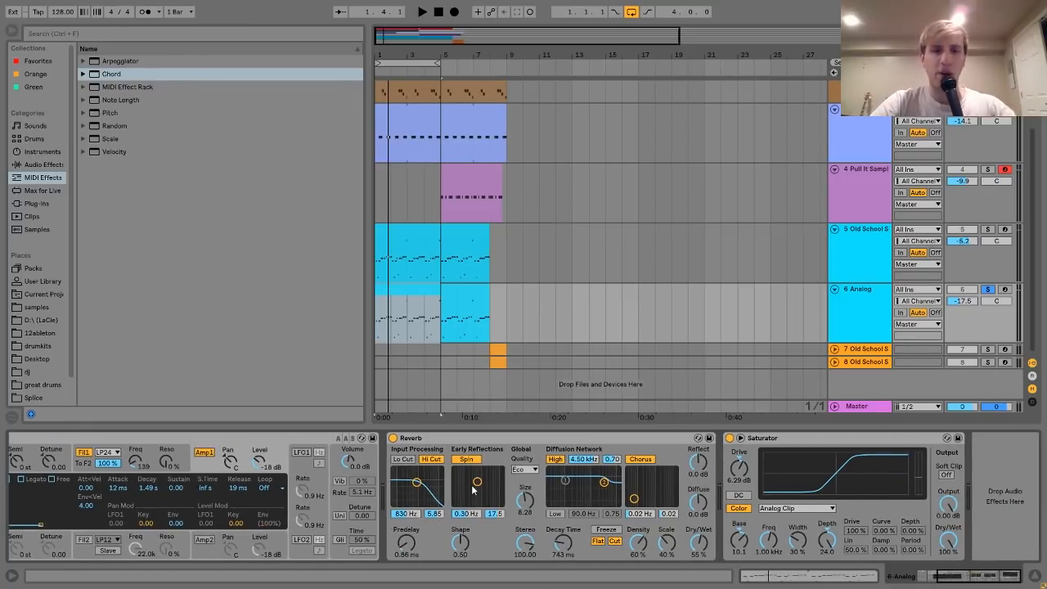
{"action": "key", "text": "space"}
{"action": "key", "text": "space"}
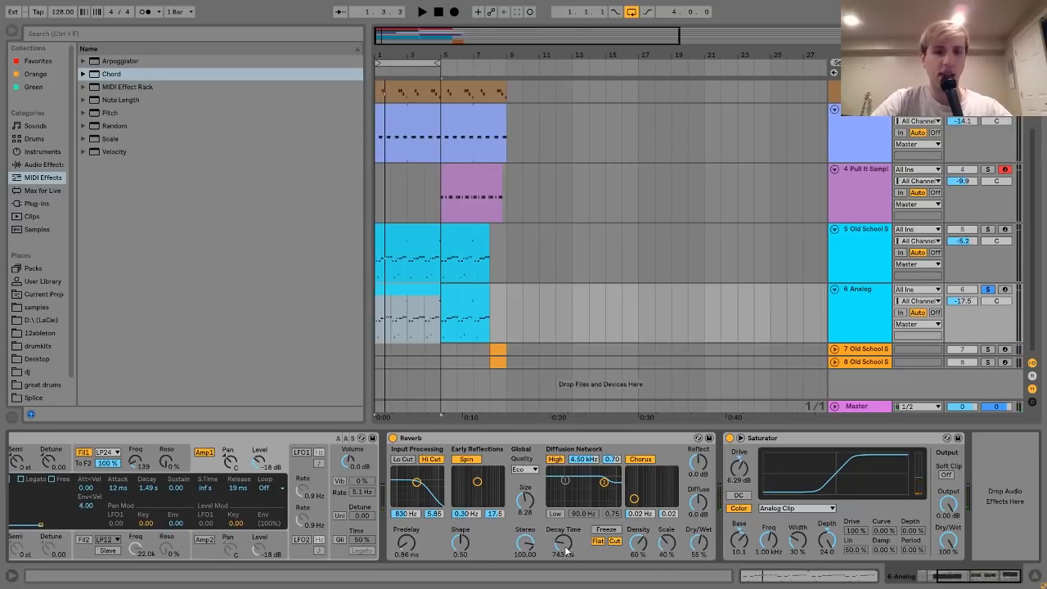
{"action": "key", "text": "space"}
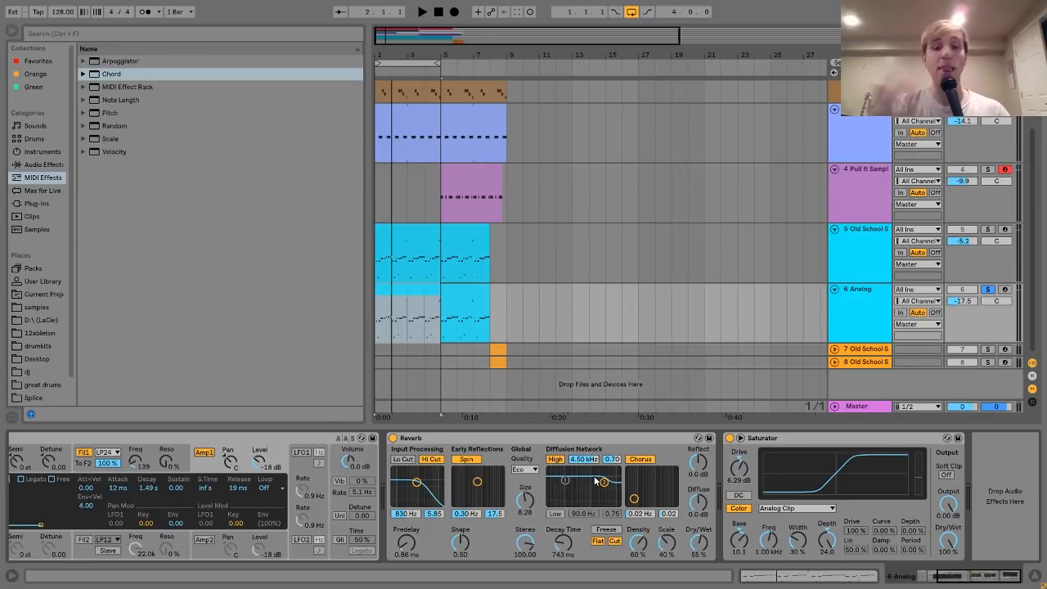
Step: Select Analog's Saturator, play the layer alone and together with Old School Stab 1, and clear the solos
{"action": "left_click", "coordinate": [793, 438]}
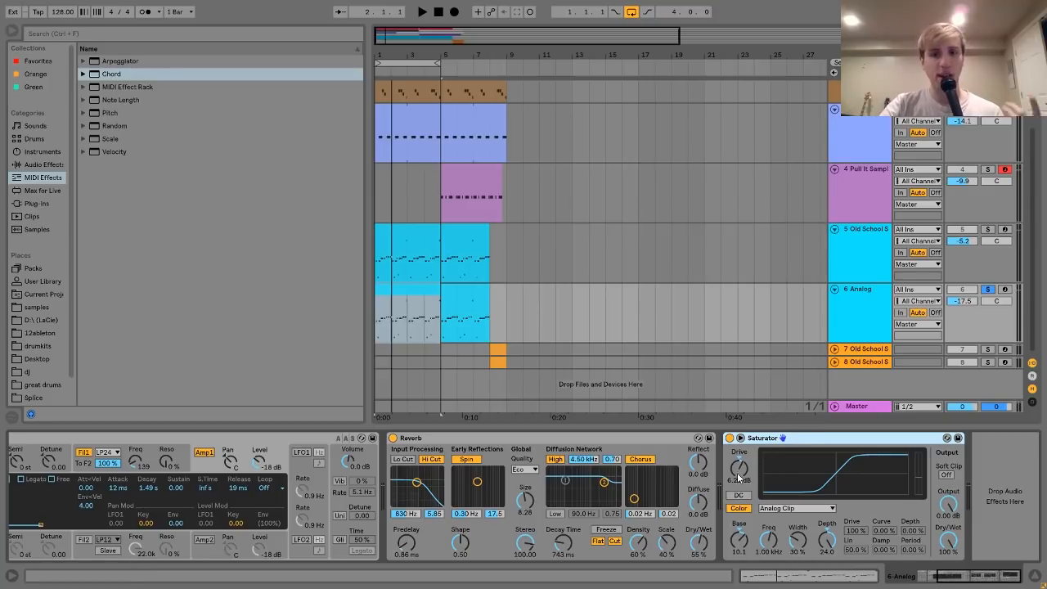
{"action": "key", "text": "space"}
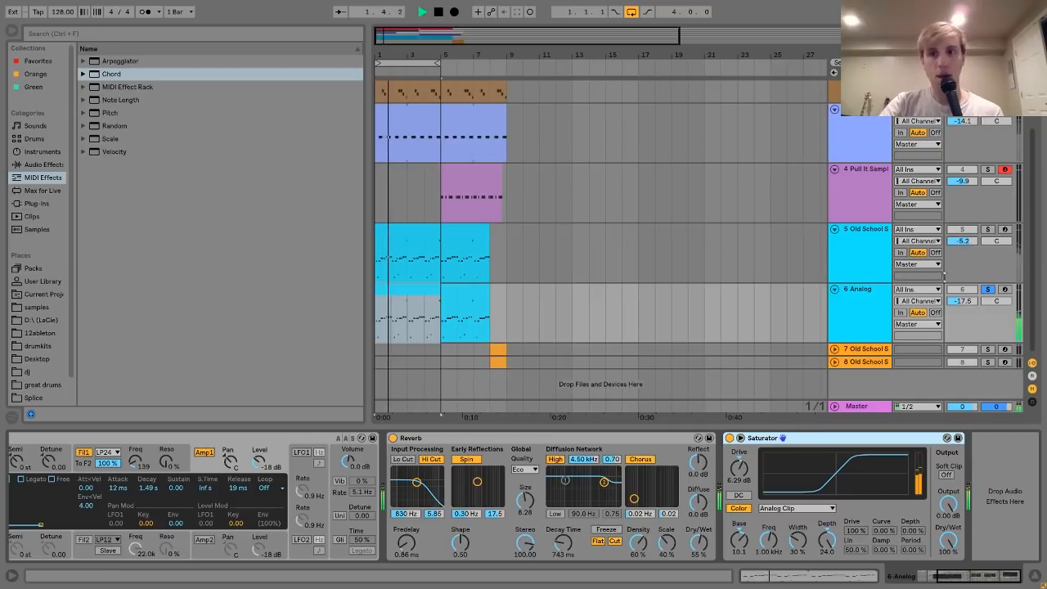
{"action": "left_click", "coordinate": [989, 230], "text": "ctrl"}
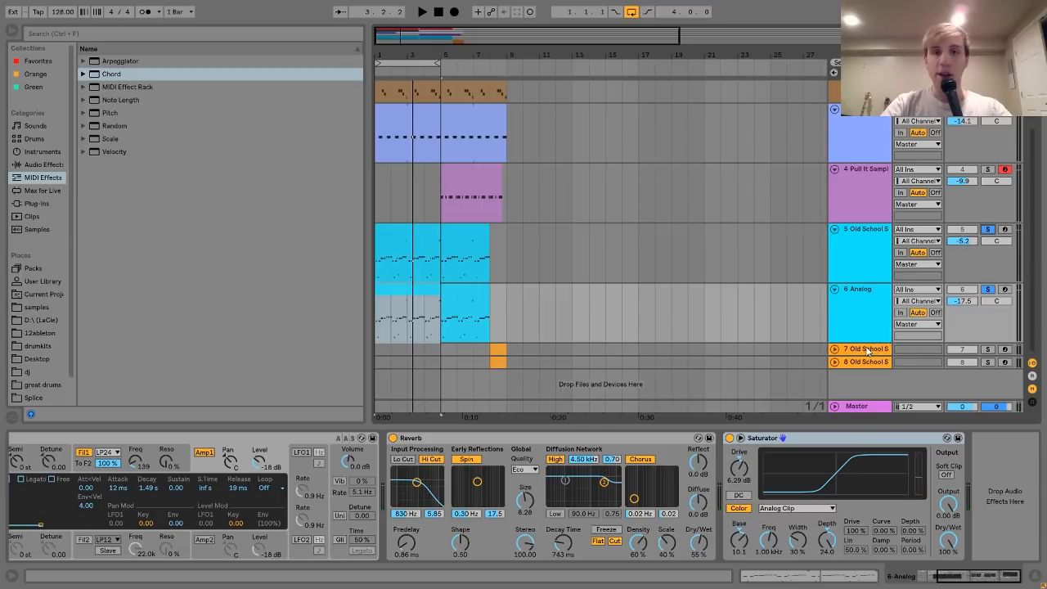
{"action": "left_click", "coordinate": [990, 289]}
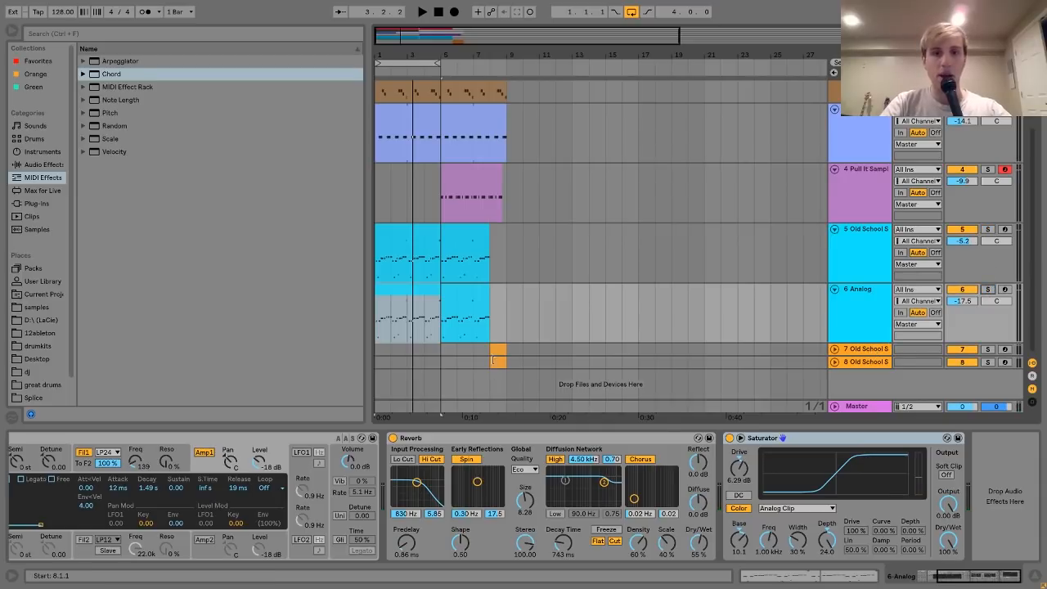
Step: Loop the one-bar Old School Stab 2 clip at bar 8 and play it with the full mix
{"action": "left_click", "coordinate": [496, 348]}
{"action": "key", "text": "ctrl+l"}
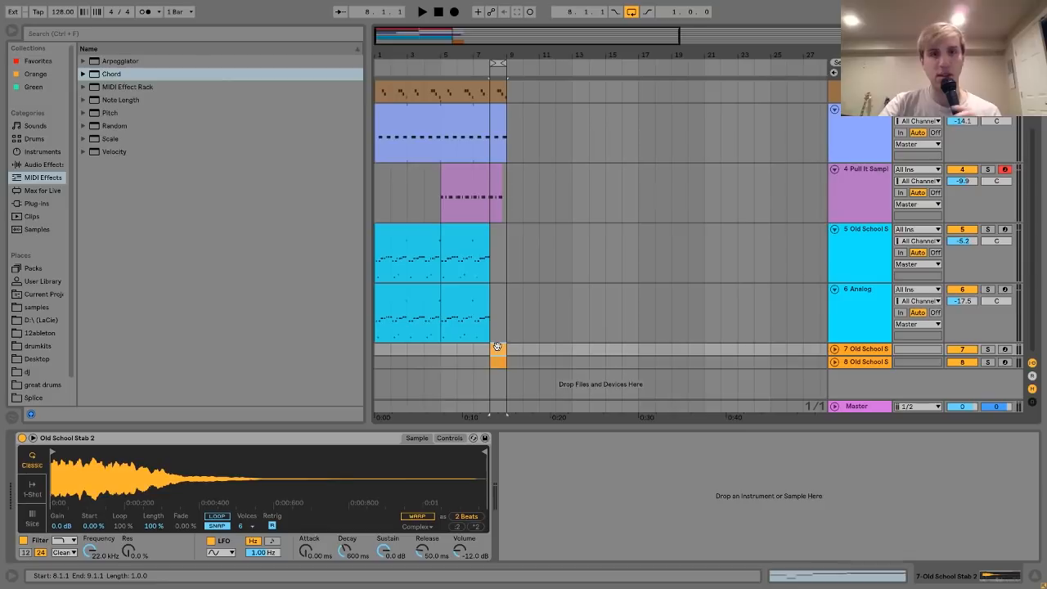
{"action": "key", "text": "space"}
{"action": "key", "text": "space"}
{"action": "scroll", "coordinate": [507, 246], "scroll_direction": "up", "scroll_amount": 2}
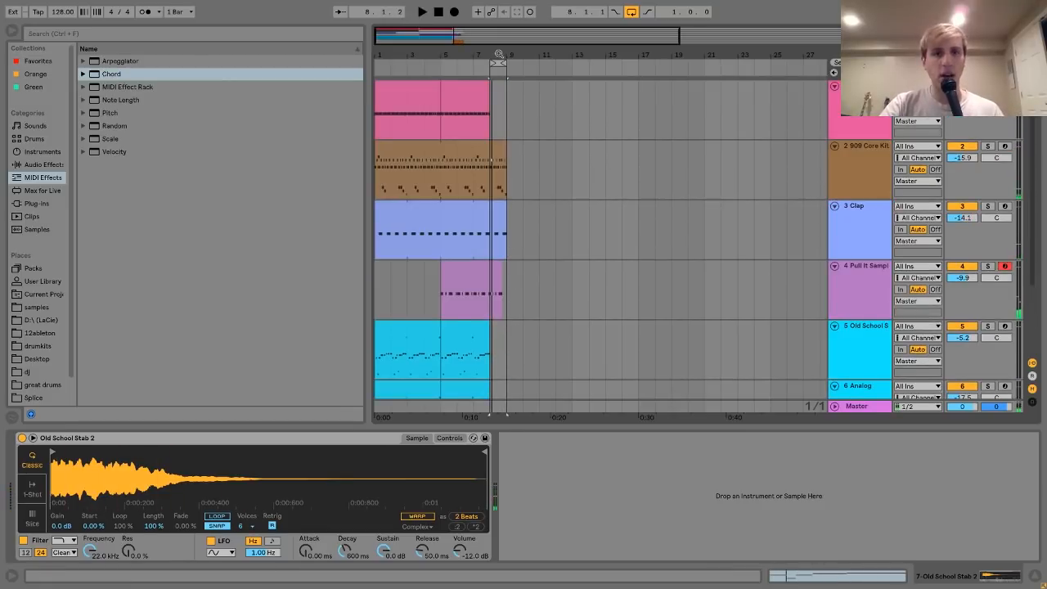
Step: Unfold the Old School Stab 2 and Old School Stab 3 tracks and select the Old School Stab 2 track
{"action": "left_click_drag", "start_coordinate": [500, 54], "coordinate": [496, 82]}
{"action": "scroll", "coordinate": [491, 118], "scroll_direction": "down", "scroll_amount": 4}
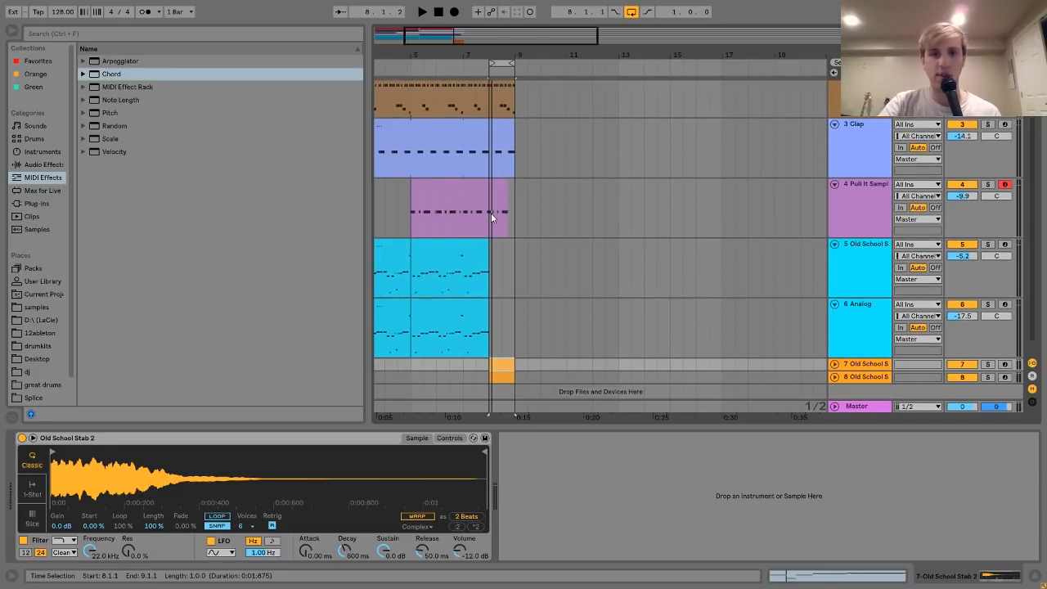
{"action": "scroll", "coordinate": [491, 213], "scroll_direction": "down", "scroll_amount": 1}
{"action": "left_click", "coordinate": [834, 348]}
{"action": "scroll", "coordinate": [838, 360], "scroll_direction": "down", "scroll_amount": 3}
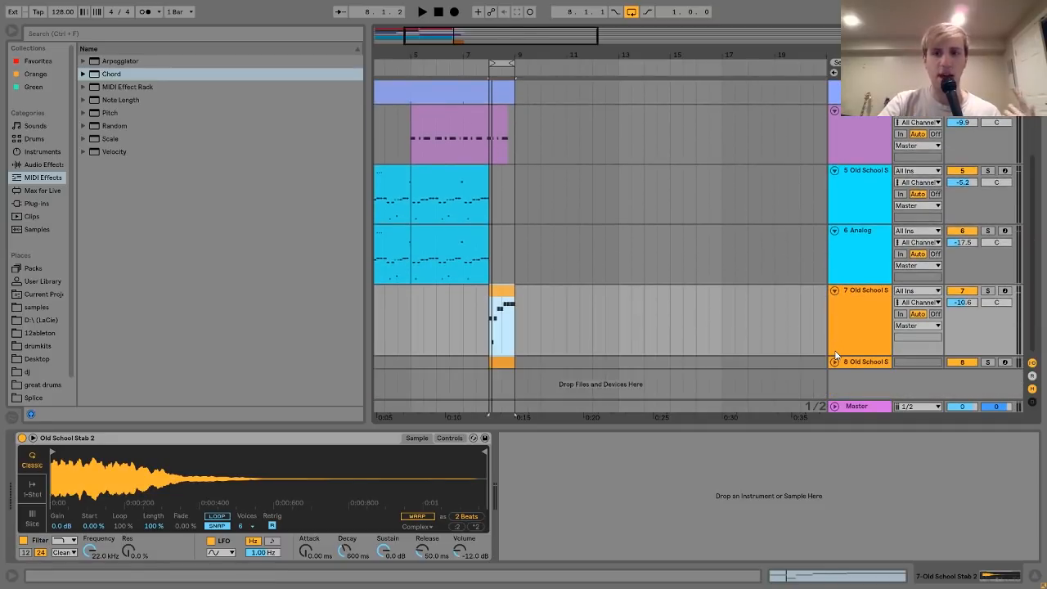
{"action": "left_click", "coordinate": [836, 363]}
{"action": "left_click", "coordinate": [874, 298]}
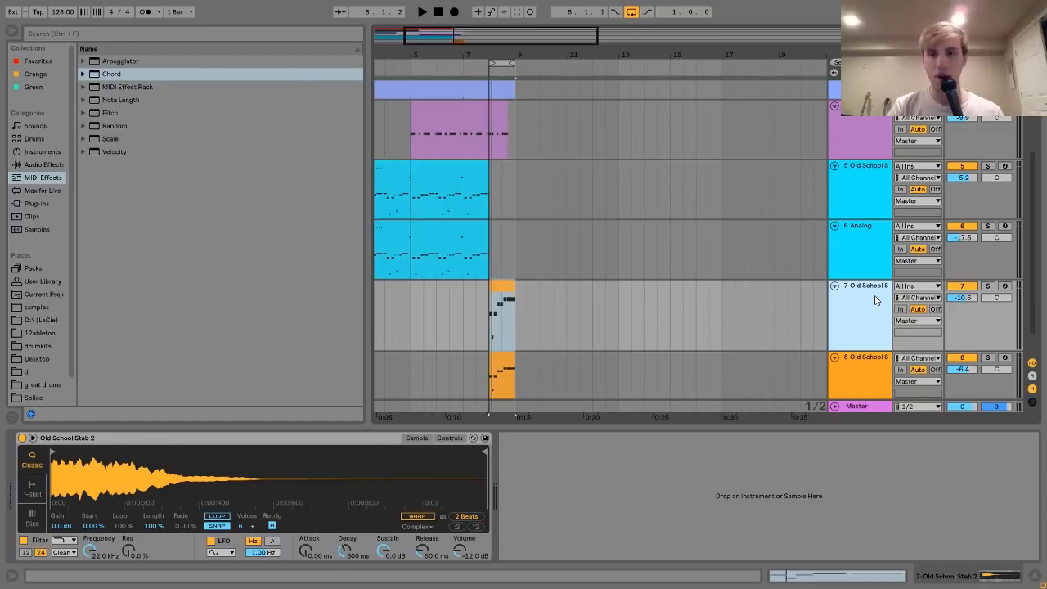
Step: Play the bar 8 fill with Old School Stab 2 soloed and with Old School Stab 3 soloed, showing Old School Stab 3's sample
{"action": "left_click", "coordinate": [988, 286]}
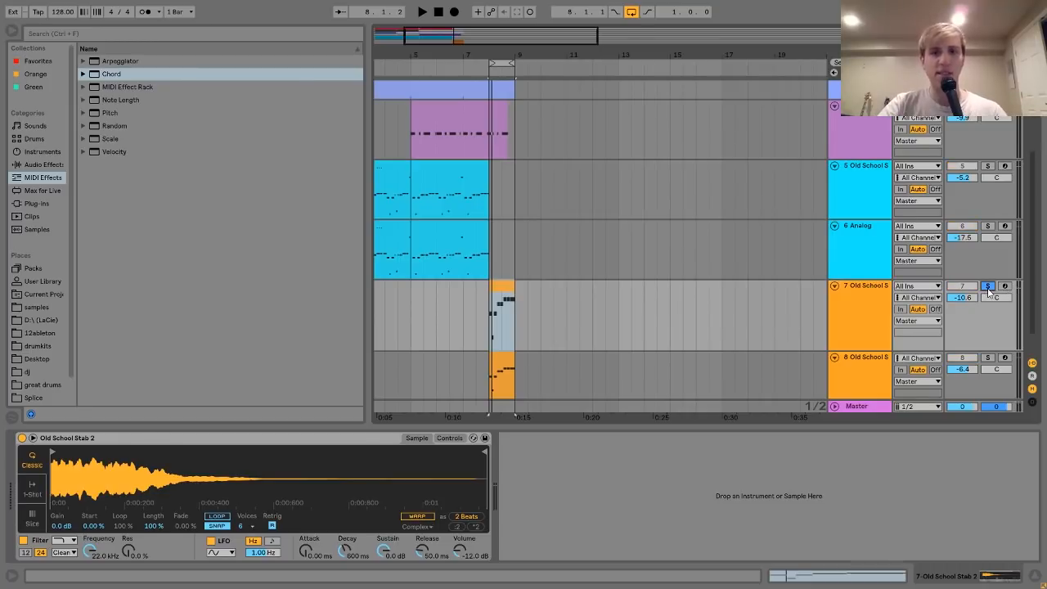
{"action": "key", "text": "space"}
{"action": "scroll", "coordinate": [861, 323], "scroll_direction": "down", "scroll_amount": 1}
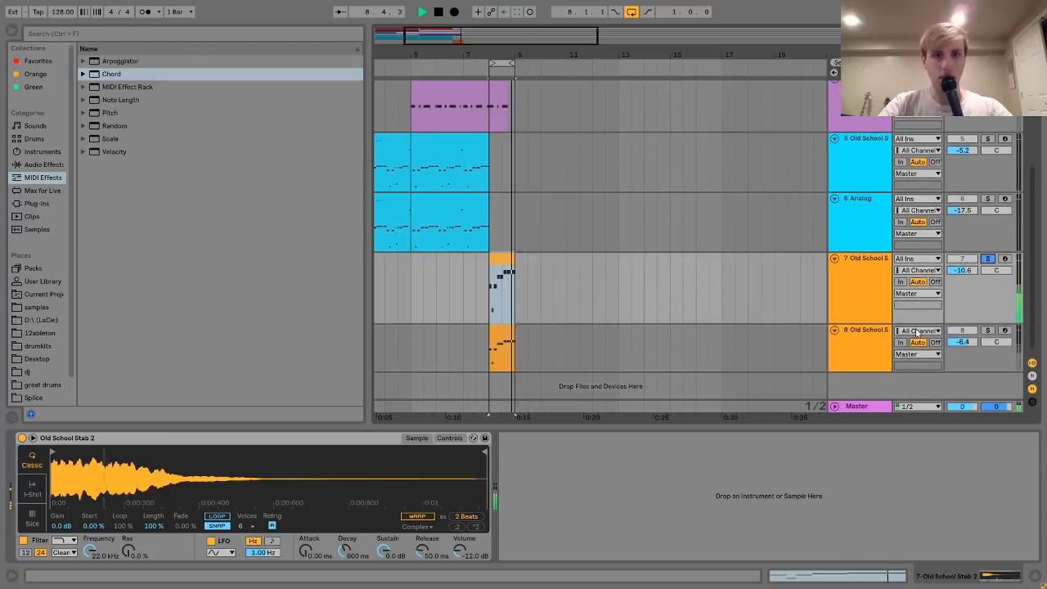
{"action": "left_click", "coordinate": [987, 330]}
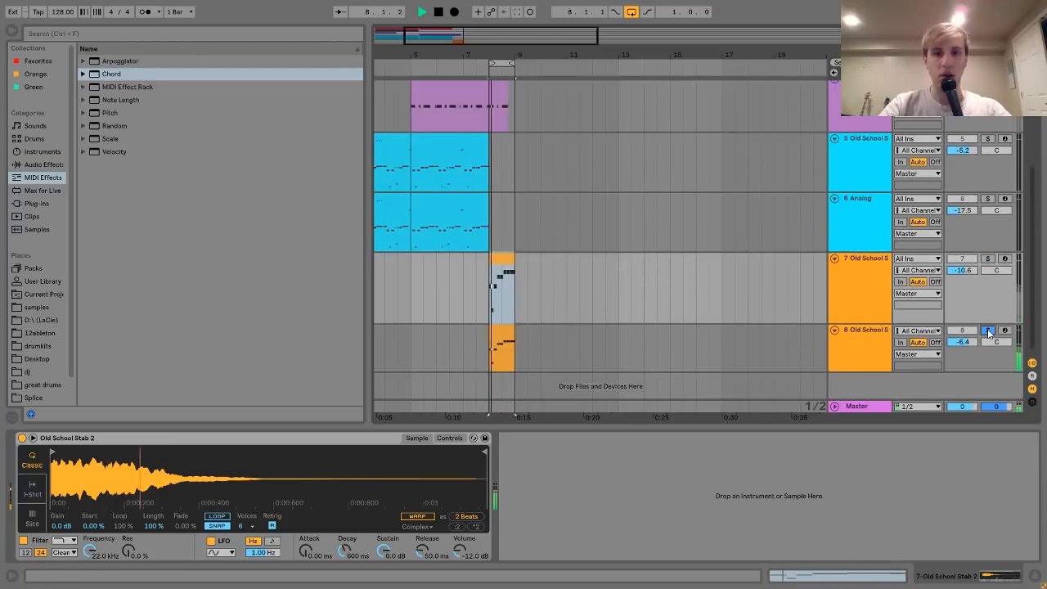
{"action": "left_click", "coordinate": [845, 360]}
{"action": "key", "text": "space"}
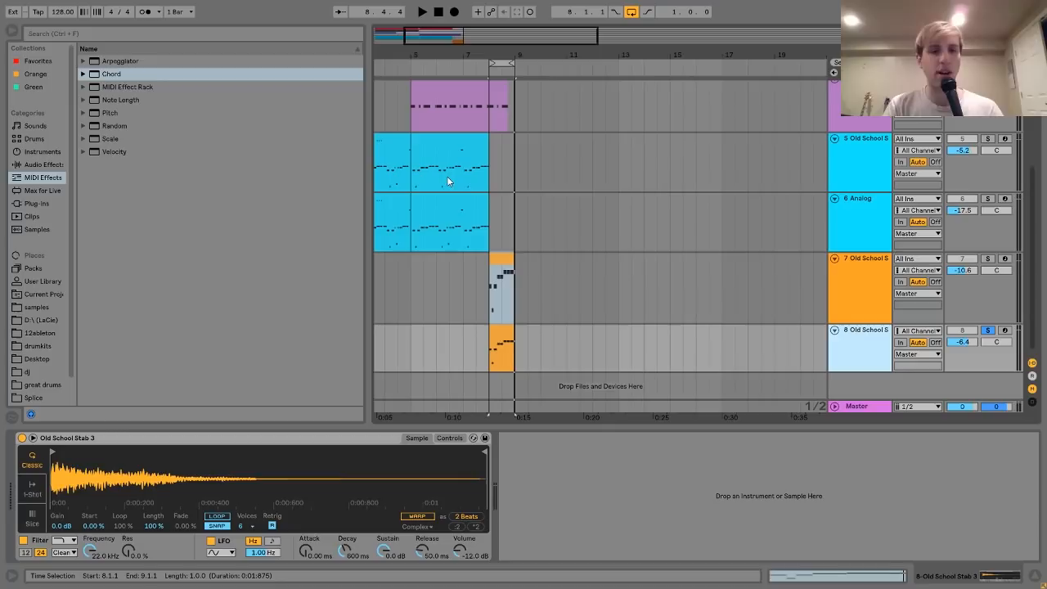
Step: Compare Old School Stab 2 and Old School Stab 3 by soloing each in turn and viewing both samples
{"action": "left_click", "coordinate": [848, 285]}
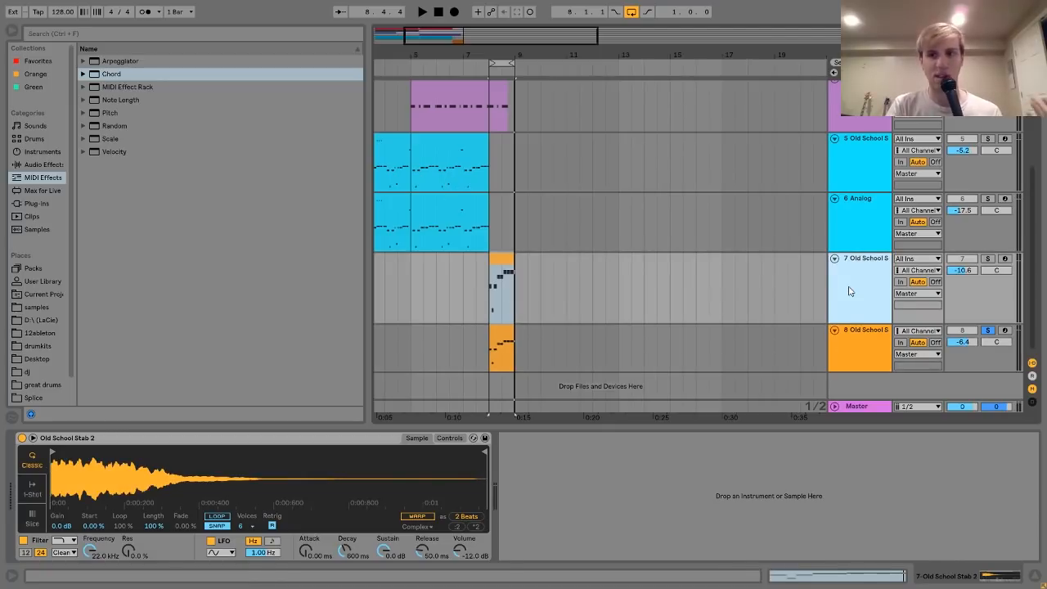
{"action": "left_click", "coordinate": [989, 260]}
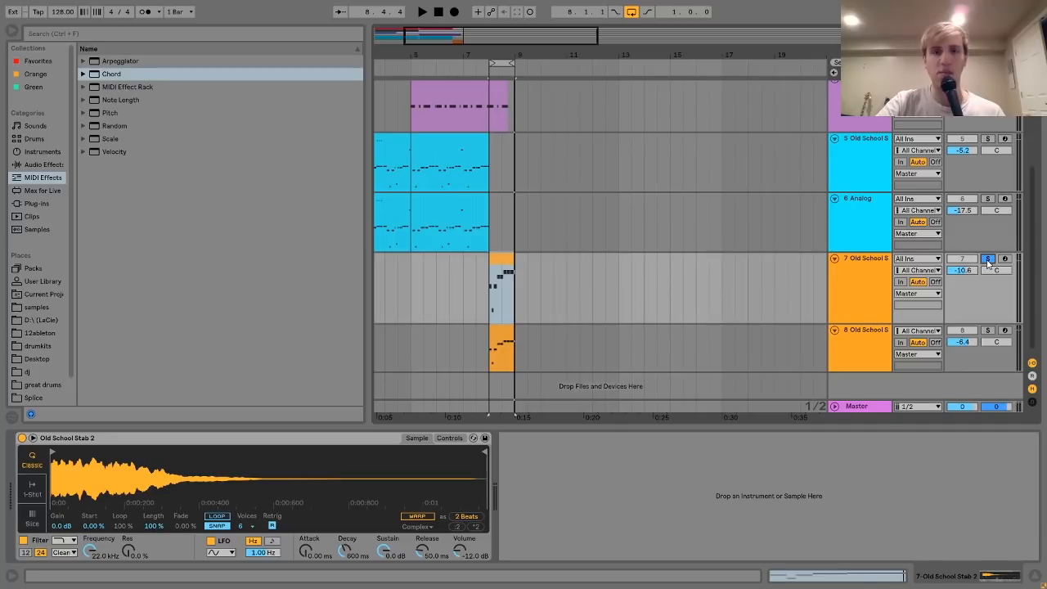
{"action": "left_click", "coordinate": [990, 332]}
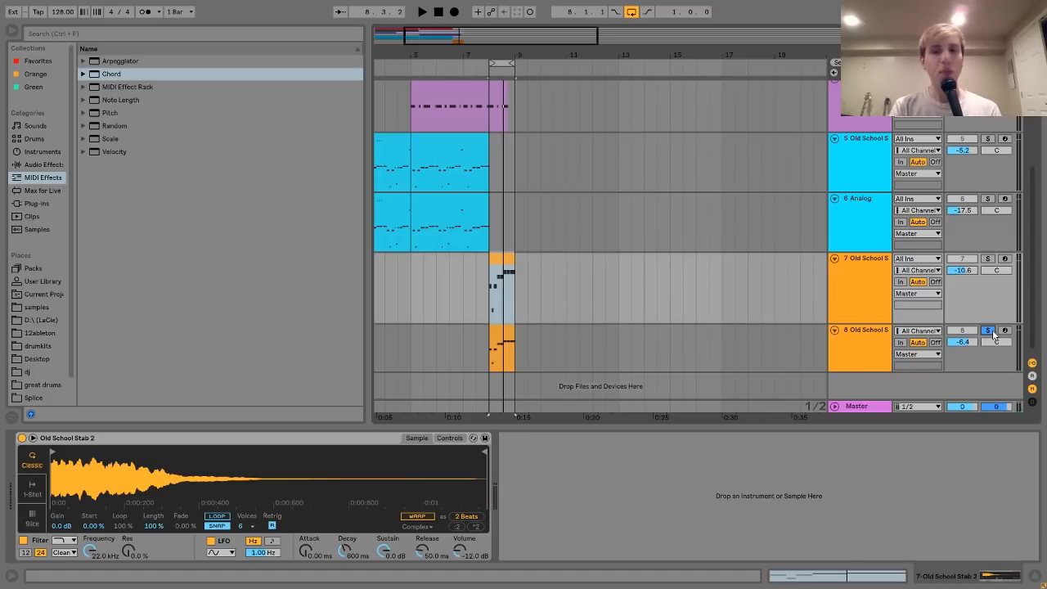
{"action": "left_click", "coordinate": [874, 339]}
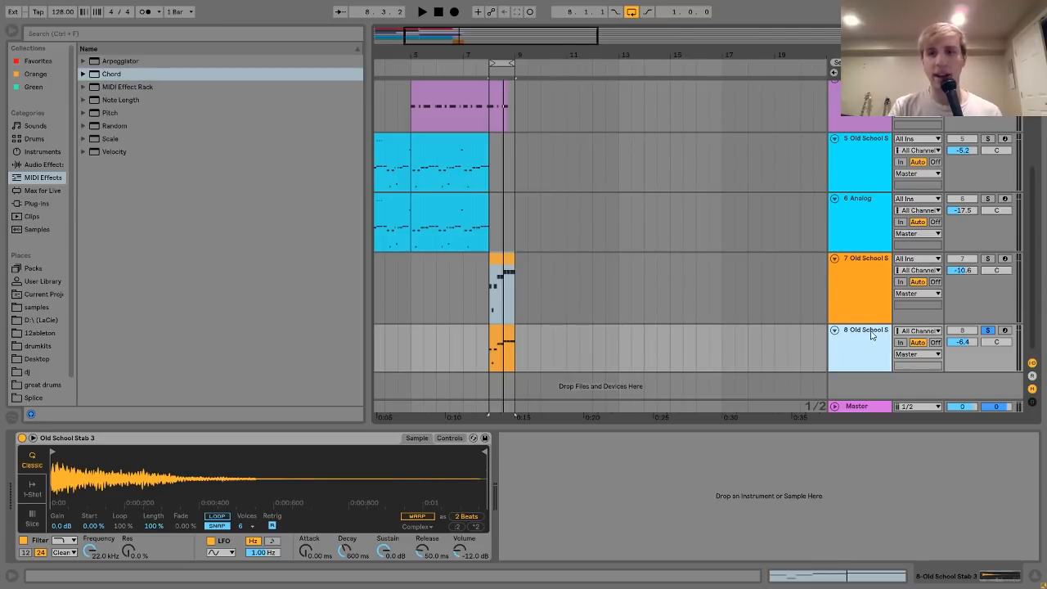
Step: Play Old School Stab 2 and Old School Stab 3 soloed together, and clear the solos to hear the full mix
{"action": "left_click", "coordinate": [863, 294]}
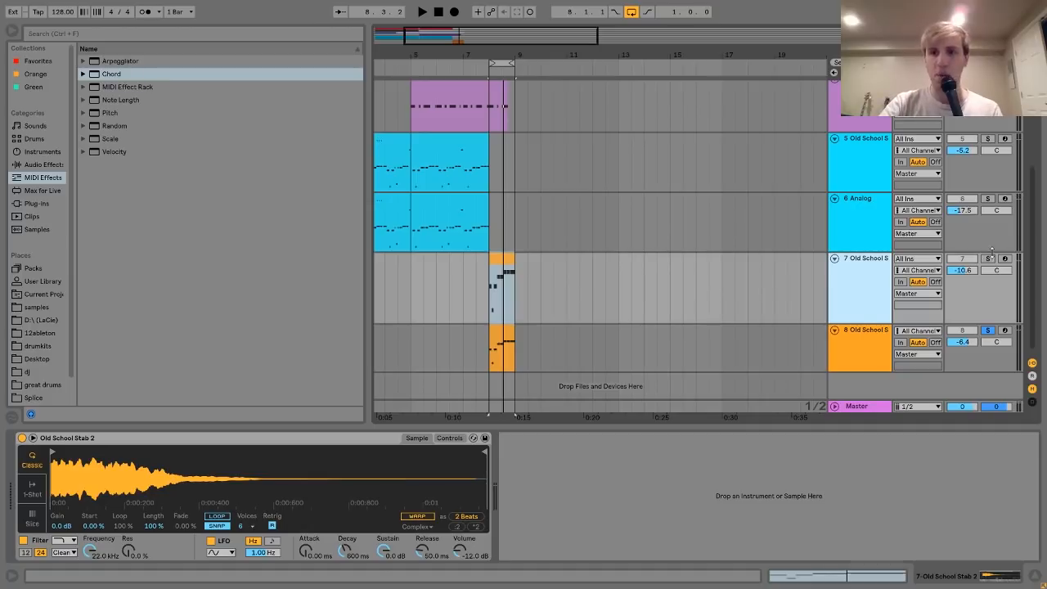
{"action": "left_click", "coordinate": [989, 258]}
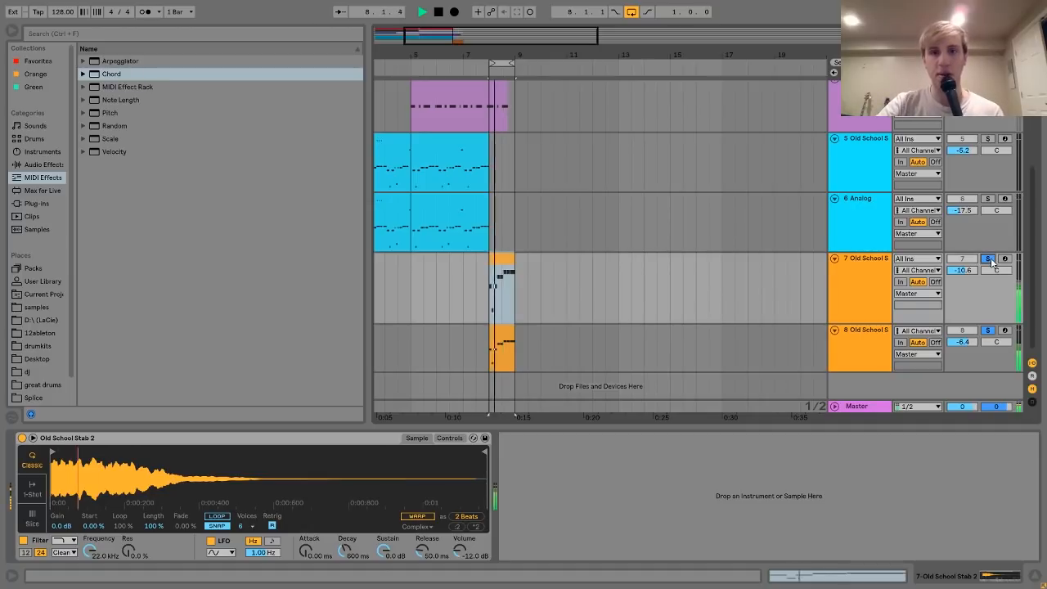
{"action": "left_click", "coordinate": [988, 260]}
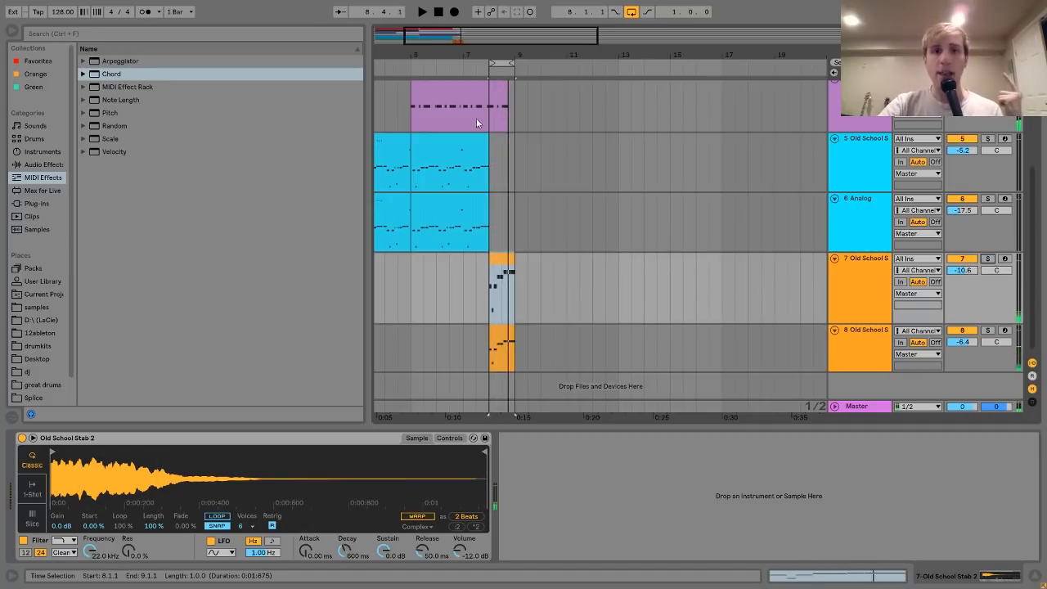
Step: Set the loop to the first eight bars and show the Master track's device chain
{"action": "left_click_drag", "start_coordinate": [477, 56], "coordinate": [379, 63]}
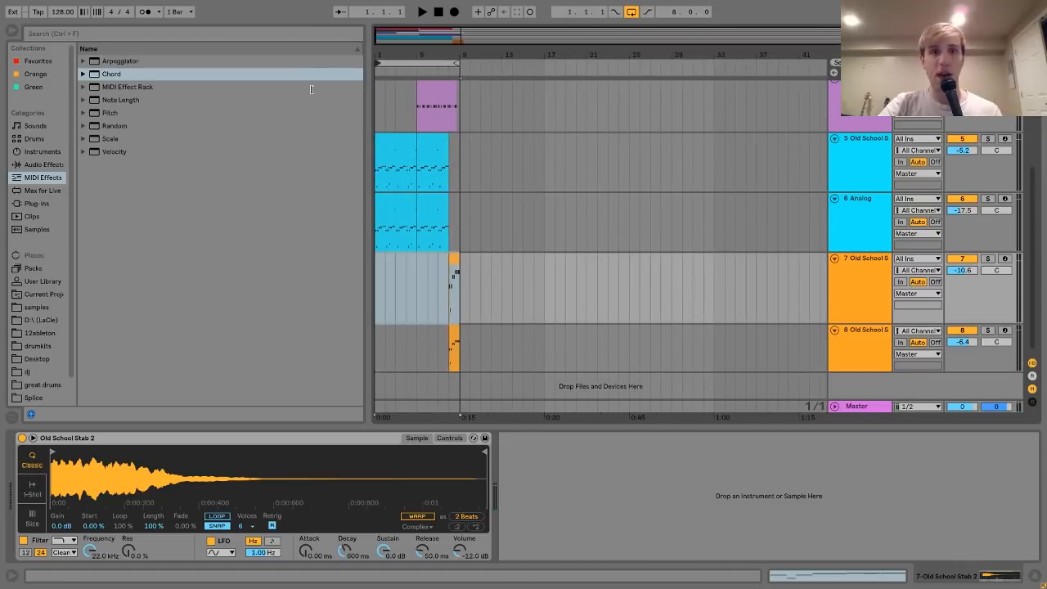
{"action": "left_click", "coordinate": [377, 408]}
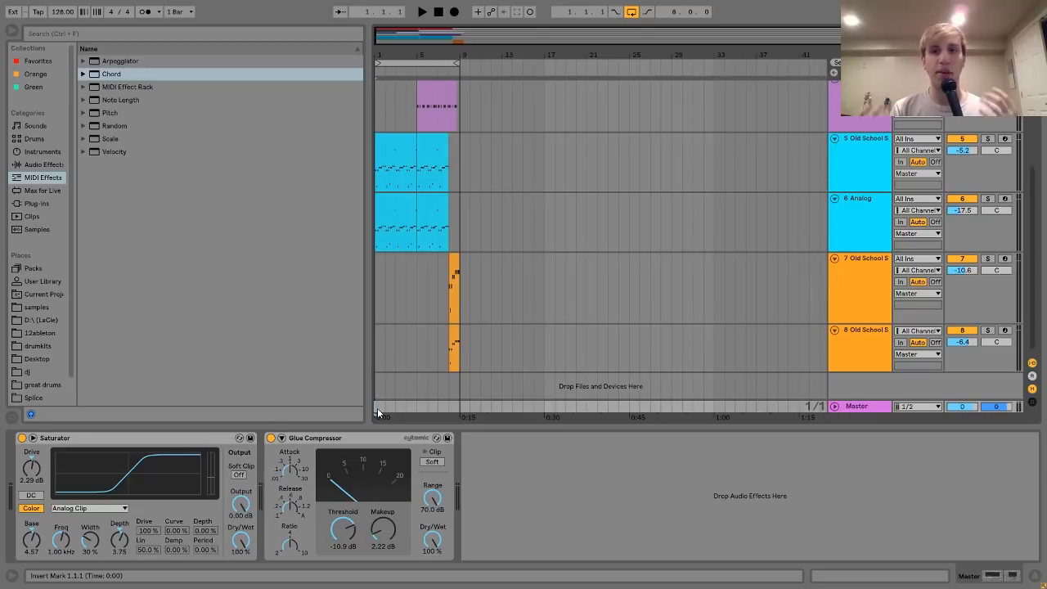
{"action": "scroll", "coordinate": [467, 311], "scroll_direction": "up", "scroll_amount": 5}
{"action": "scroll", "coordinate": [467, 316], "scroll_direction": "down", "scroll_amount": 5}
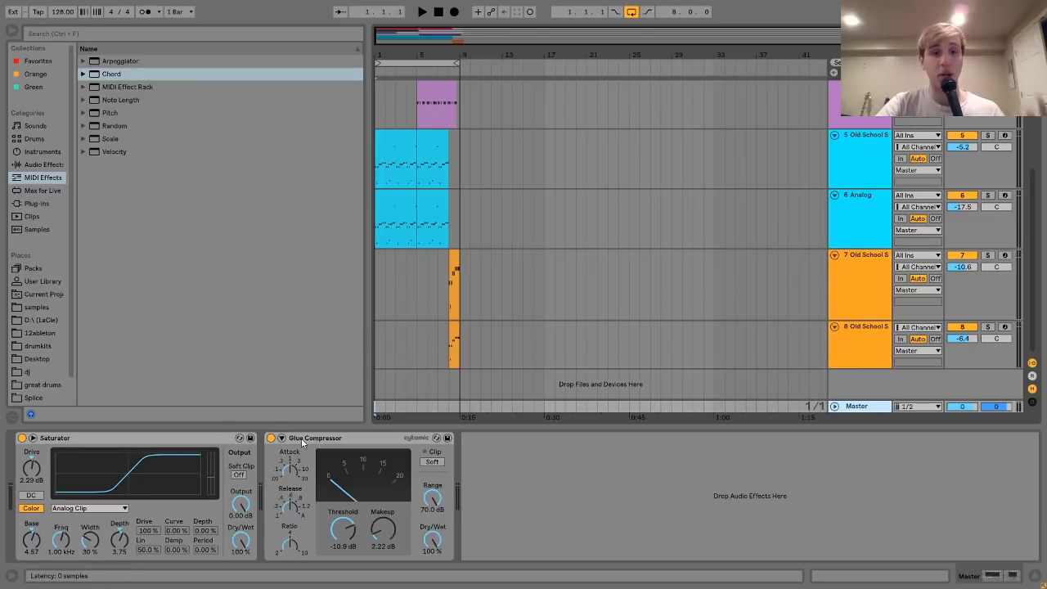
Step: Turn off the Saturator and Glue Compressor on the Master track and play the unprocessed mix
{"action": "left_click", "coordinate": [220, 439]}
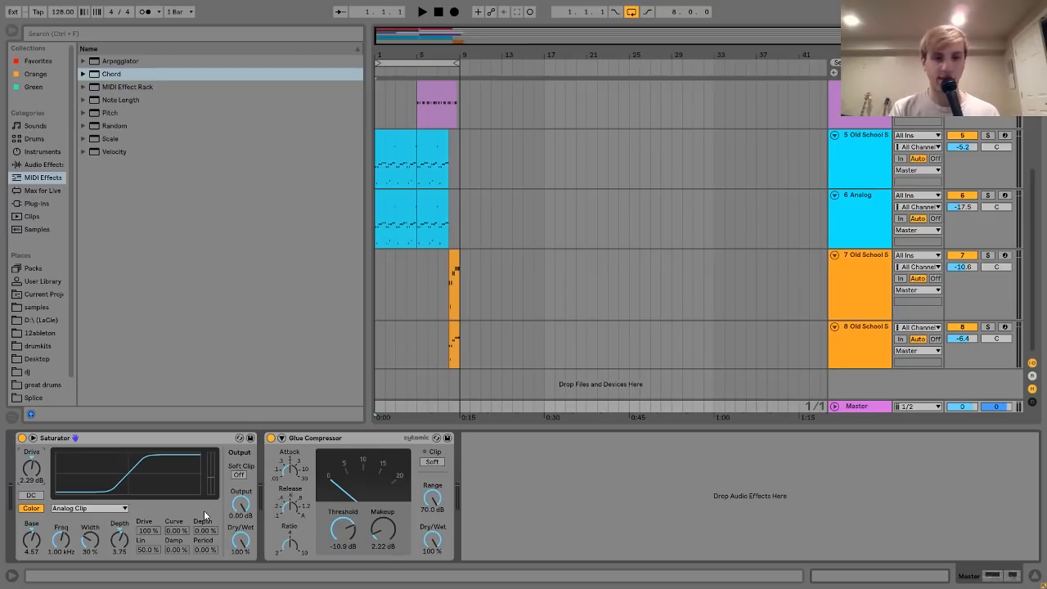
{"action": "left_click", "coordinate": [271, 437]}
{"action": "left_click", "coordinate": [22, 437]}
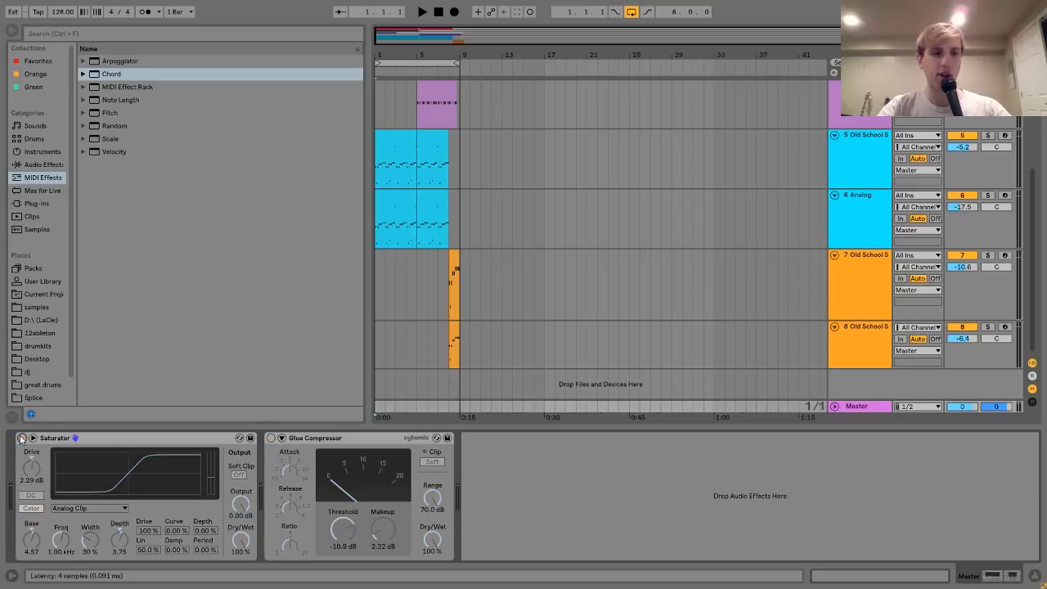
{"action": "key", "text": "space"}
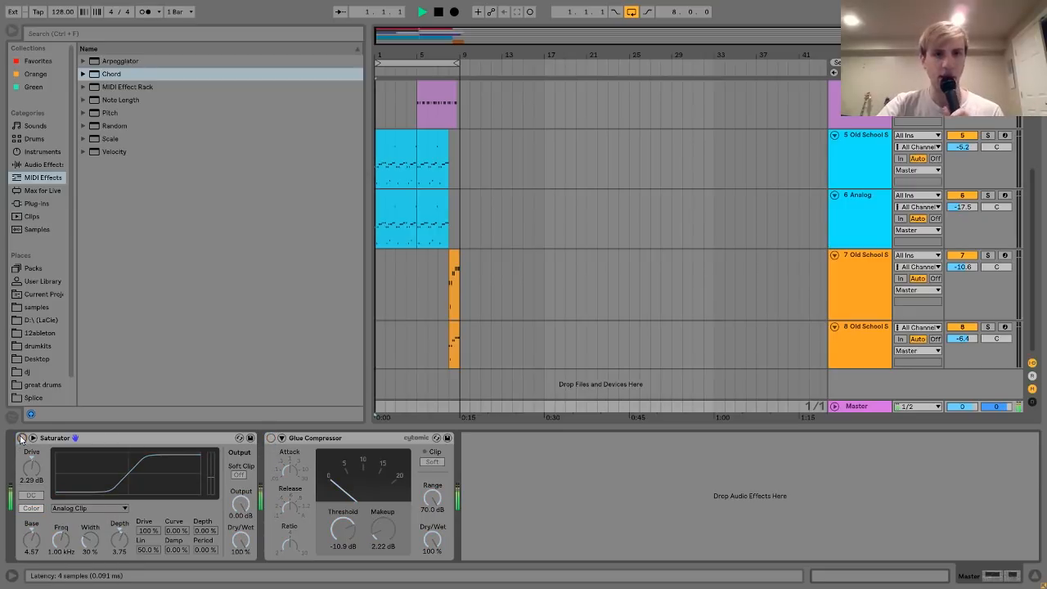
{"action": "key", "text": "space"}
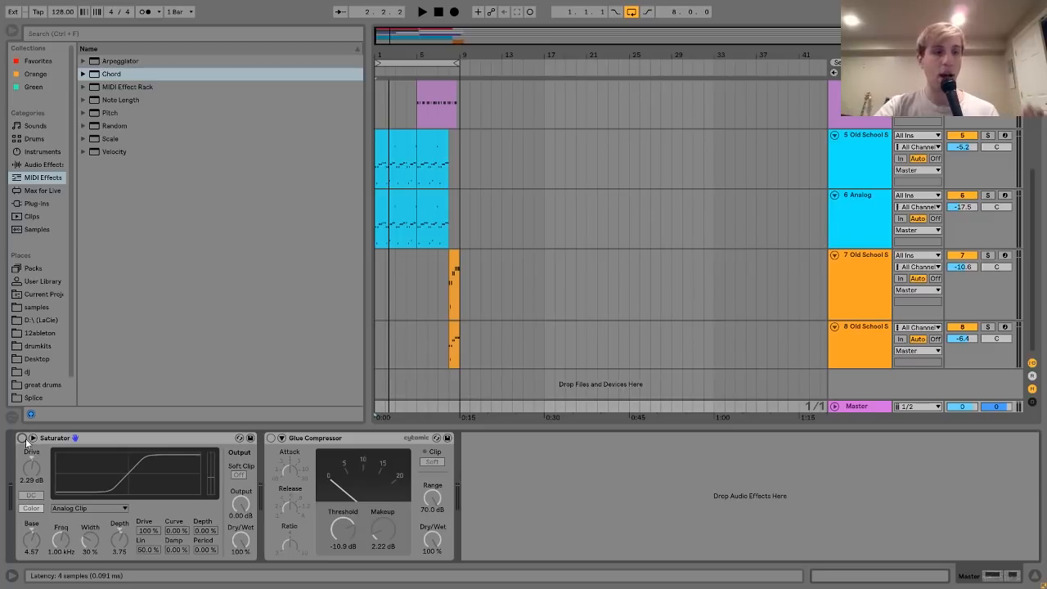
Step: Turn the Master's Saturator back on, play the mix through it, and select the Glue Compressor
{"action": "left_click", "coordinate": [21, 439]}
{"action": "key", "text": "space"}
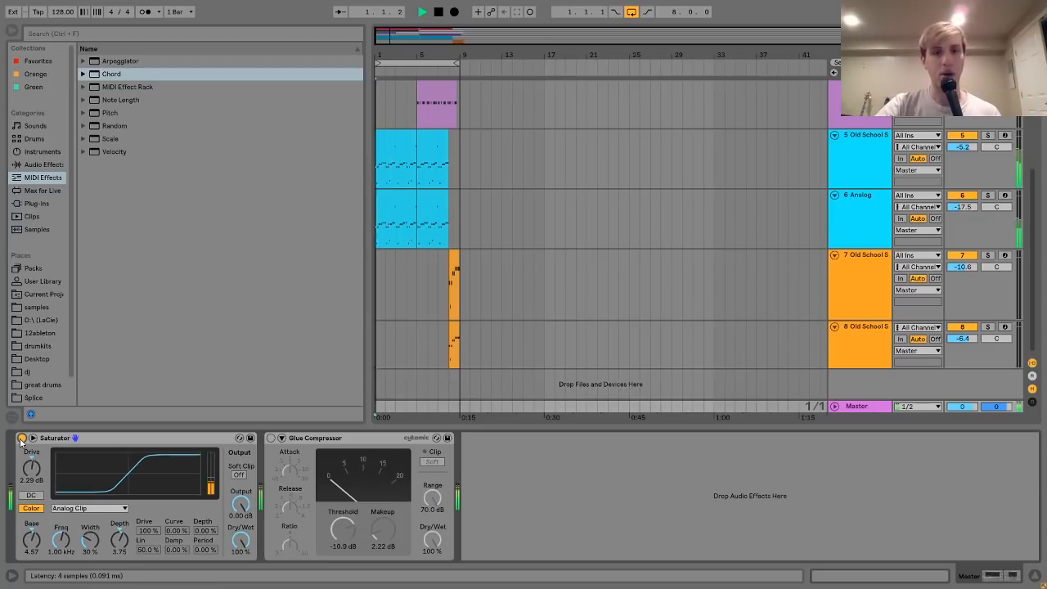
{"action": "left_click", "coordinate": [303, 438]}
{"action": "key", "text": "space"}
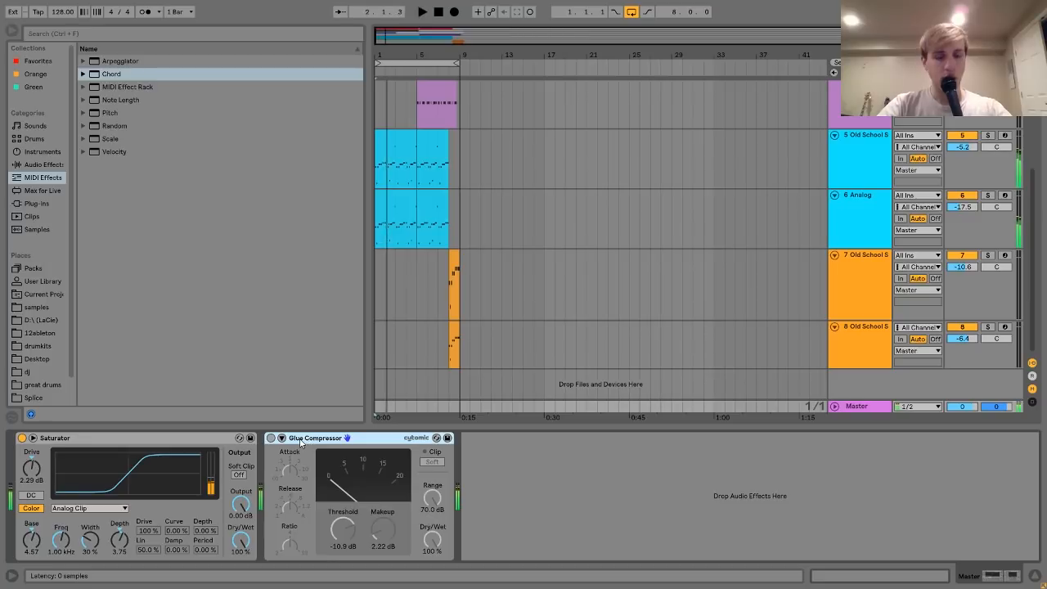
Step: Play the mix briefly, turn the Master's Glue Compressor back on, and reset its threshold to 0 dB
{"action": "key", "text": "space"}
{"action": "key", "text": "space"}
{"action": "left_click", "coordinate": [270, 439]}
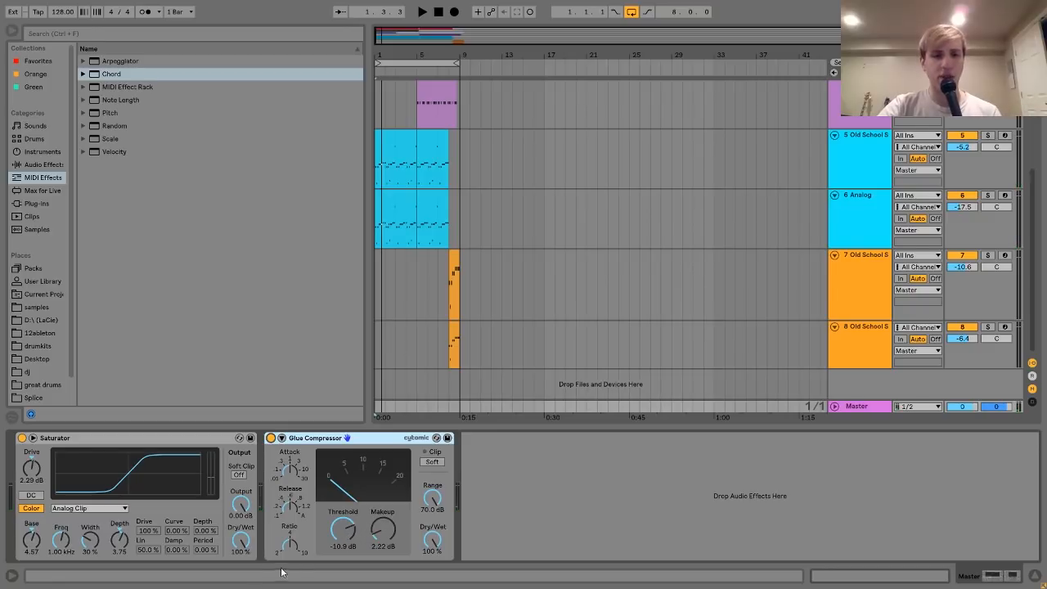
{"action": "double_click", "coordinate": [345, 540]}
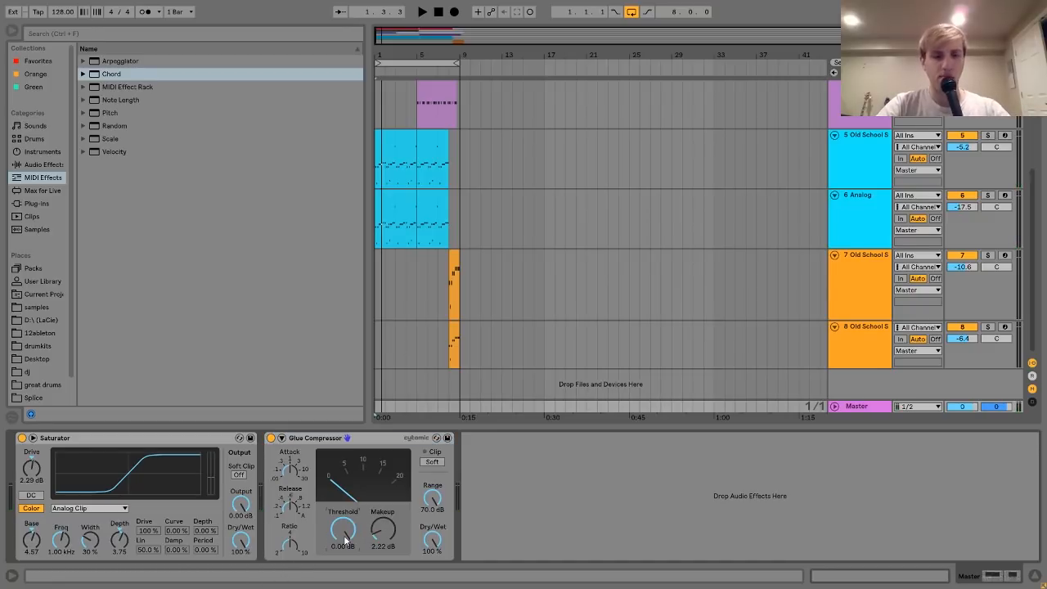
Step: Undo the Glue Compressor's threshold reset on the Master and compare the playing mix with the compressor off and on
{"action": "key", "text": "ctrl+z"}
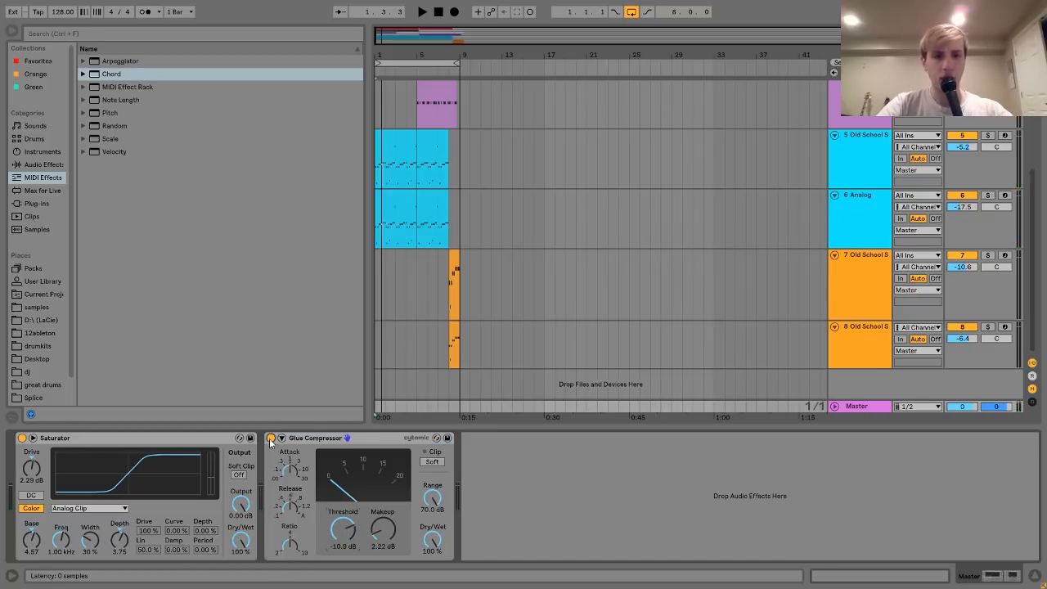
{"action": "left_click", "coordinate": [271, 441]}
{"action": "key", "text": "space"}
{"action": "left_click", "coordinate": [271, 440]}
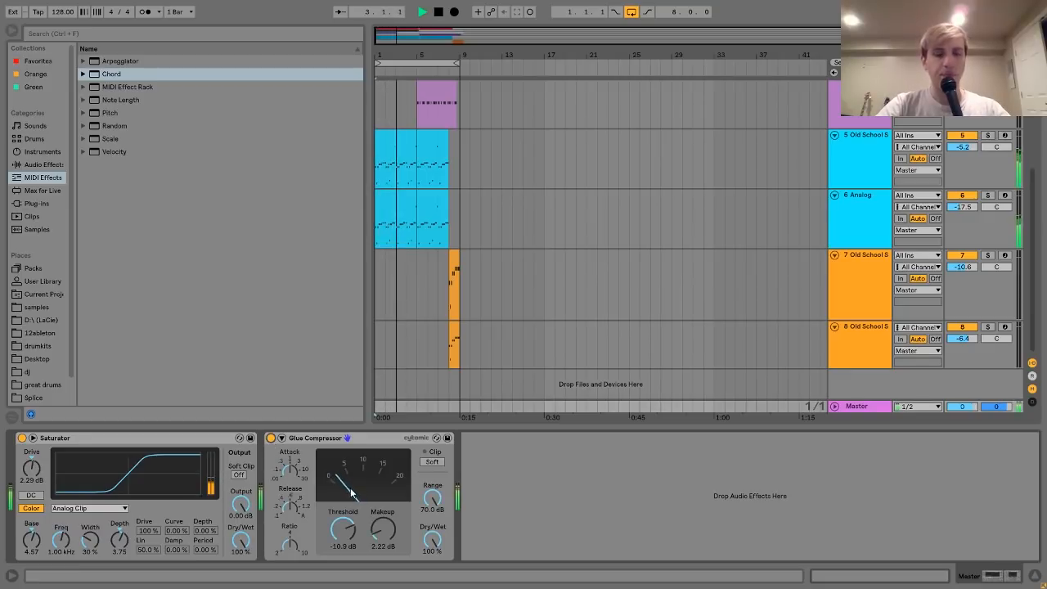
{"action": "key", "text": "space"}
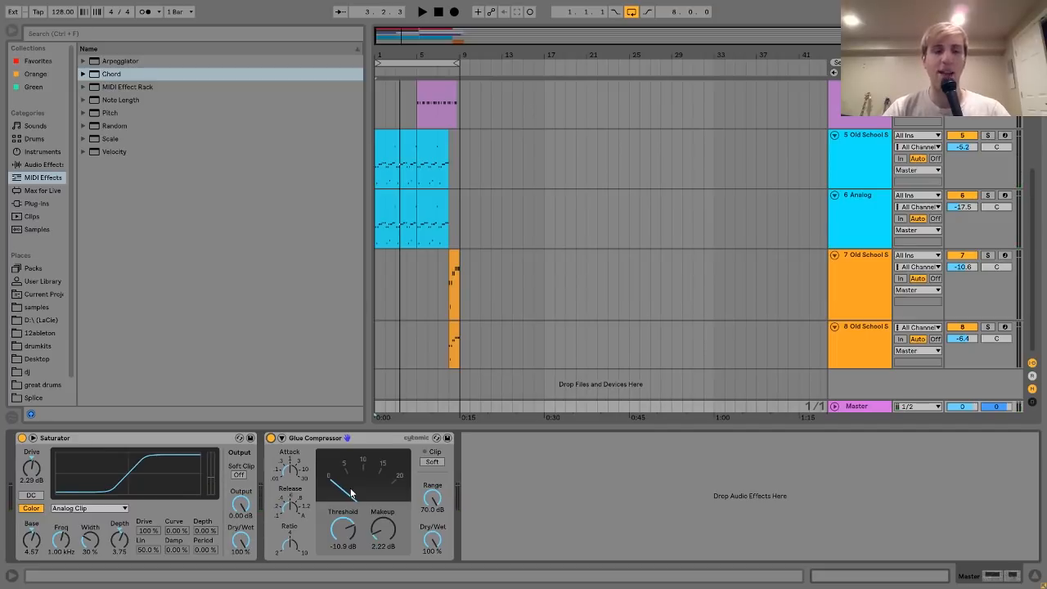
Step: Bypass the Master's Glue Compressor once more, play the loop, and re-enable it to hear the difference
{"action": "left_click", "coordinate": [271, 439]}
{"action": "key", "text": "space"}
{"action": "left_click", "coordinate": [271, 439]}
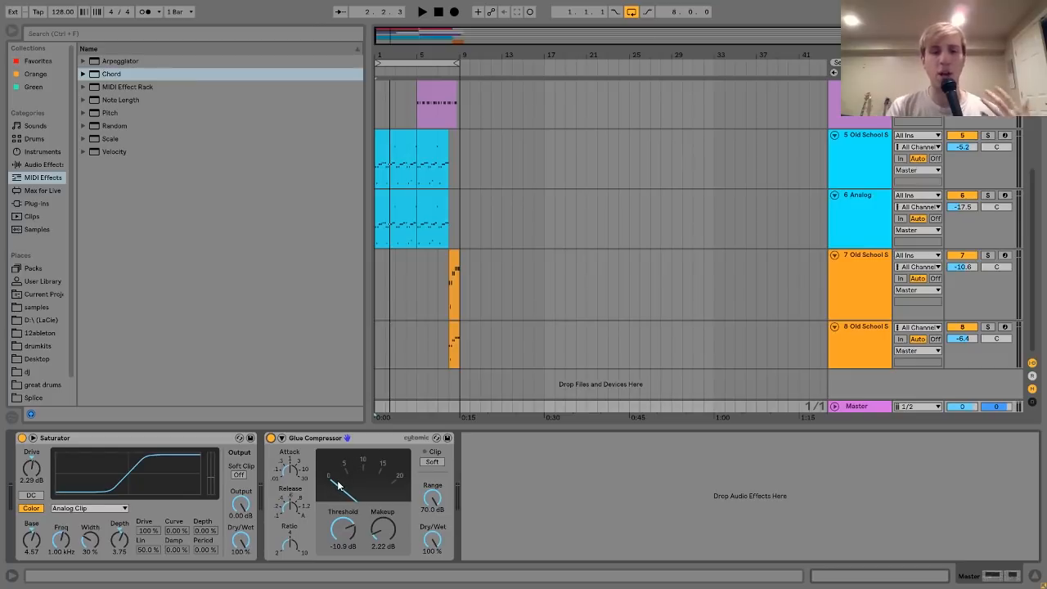
Step: Play the mix and set the Master Glue Compressor's threshold to -9.84 dB while listening
{"action": "key", "text": "space"}
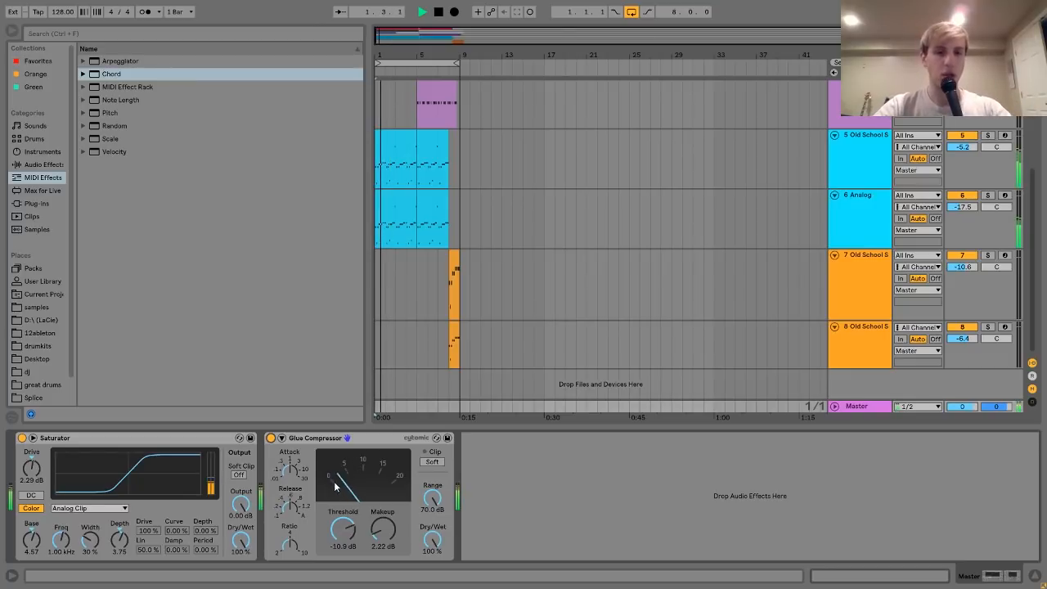
{"action": "mouse_move", "coordinate": [350, 531]}
{"action": "left_mouse_down"}
{"action": "mouse_move", "coordinate": [351, 582]}
{"action": "mouse_move", "coordinate": [349, 530]}
{"action": "left_mouse_up"}
{"action": "key", "text": "space"}
{"action": "key", "text": "space"}
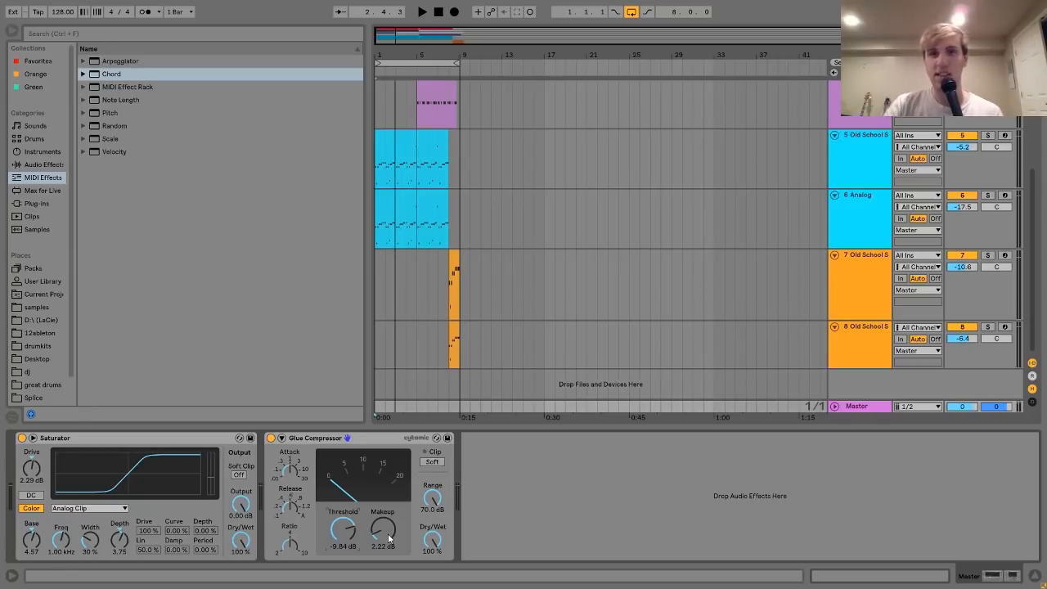
{"action": "scroll", "coordinate": [635, 267], "scroll_direction": "up", "scroll_amount": 5}
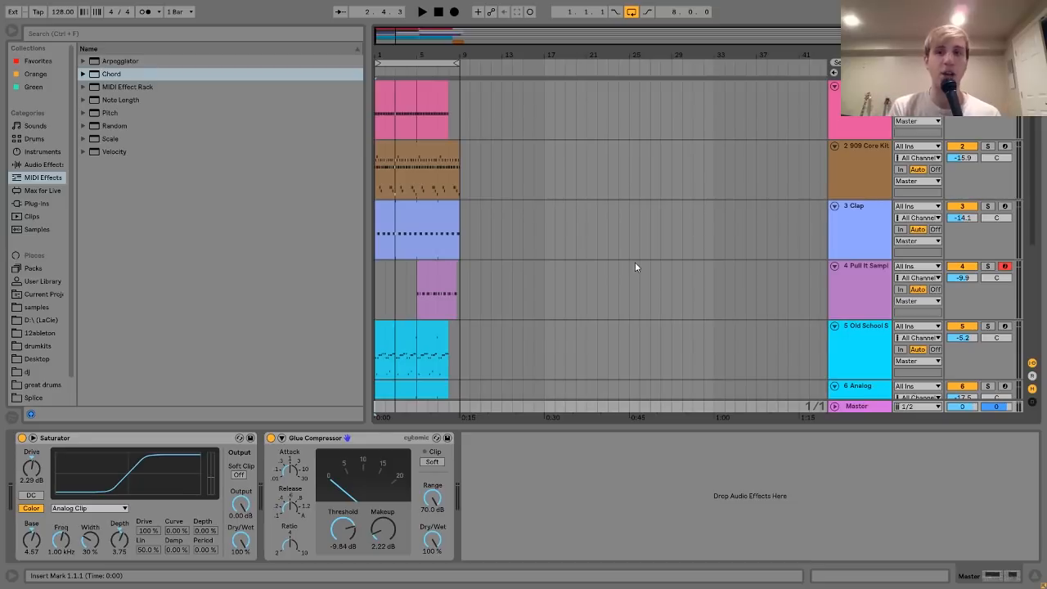